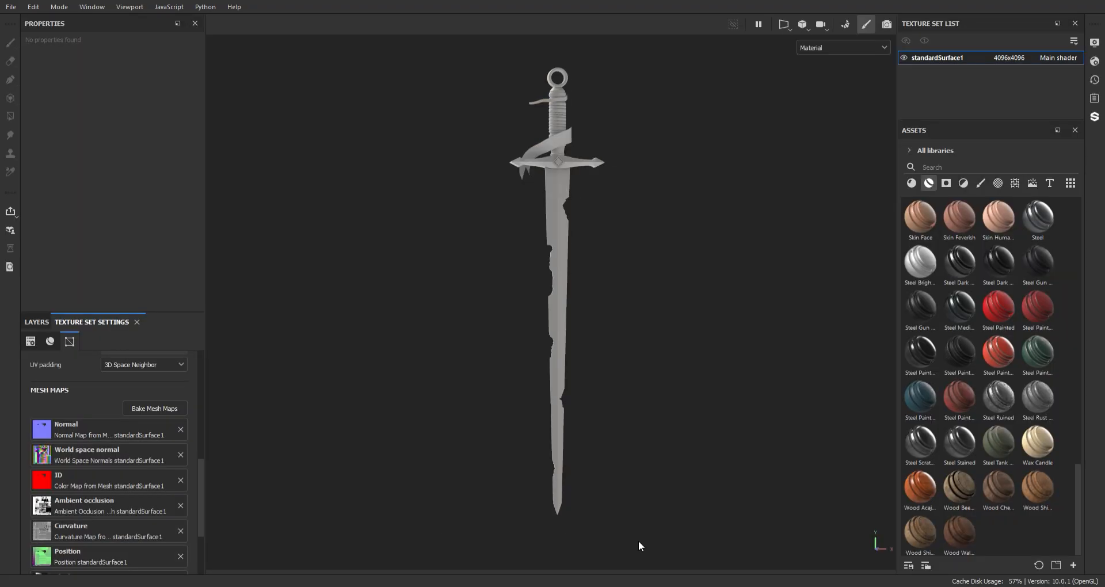
Show the layer stack and apply the Wood Walnut smart material to the sword.
{"action": "scroll", "coordinate": [148, 377], "scroll_direction": "up", "scroll_amount": 5}
{"action": "left_click", "coordinate": [37, 322]}
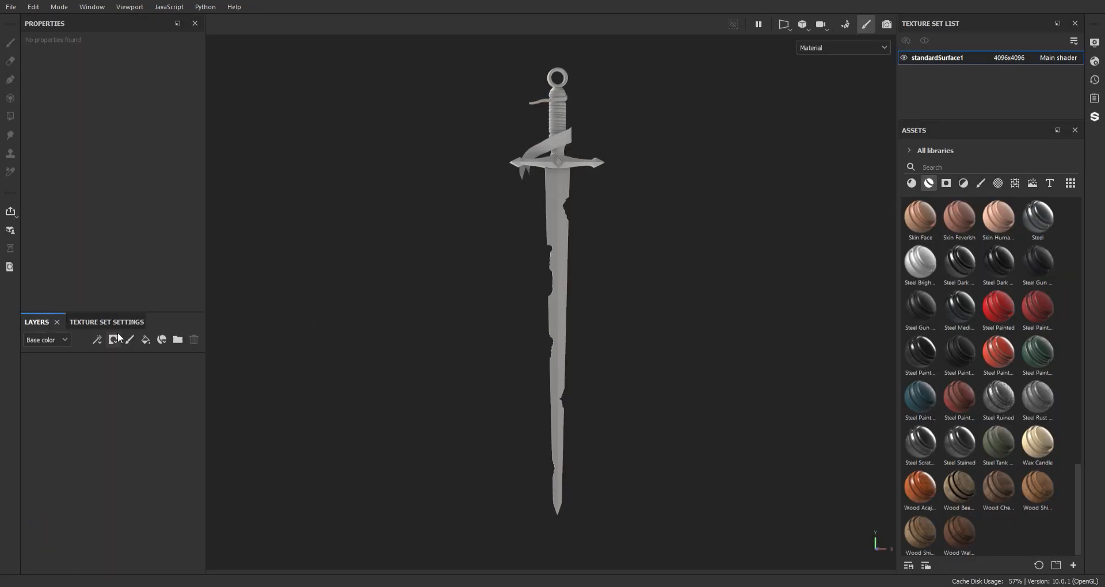
{"action": "scroll", "coordinate": [586, 193], "scroll_direction": "up", "scroll_amount": 5}
{"action": "left_click_drag", "start_coordinate": [457, 262], "coordinate": [628, 315], "text": "alt"}
{"action": "scroll", "coordinate": [628, 314], "scroll_direction": "down", "scroll_amount": 3}
{"action": "scroll", "coordinate": [628, 315], "scroll_direction": "down", "scroll_amount": 2}
{"action": "middle_click_drag", "start_coordinate": [707, 266], "coordinate": [709, 199], "text": "alt"}
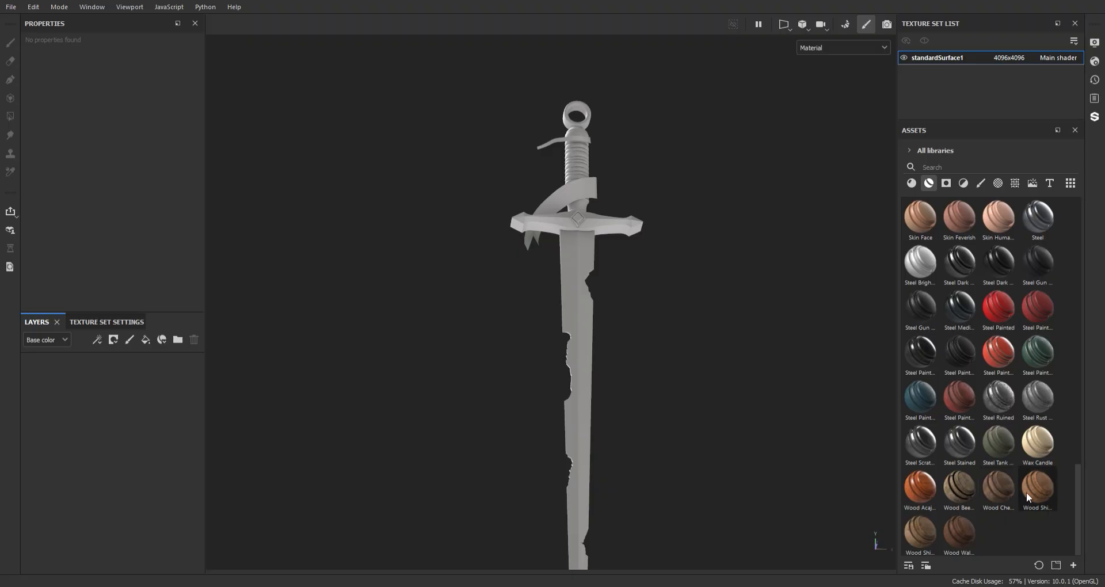
{"action": "left_click_drag", "start_coordinate": [948, 526], "coordinate": [86, 403]}
{"action": "scroll", "coordinate": [640, 306], "scroll_direction": "up", "scroll_amount": 8}
{"action": "left_click_drag", "start_coordinate": [505, 216], "coordinate": [597, 264], "text": "alt"}
{"action": "scroll", "coordinate": [597, 264], "scroll_direction": "down", "scroll_amount": 2}
{"action": "middle_click_drag", "start_coordinate": [649, 286], "coordinate": [650, 331], "text": "alt"}
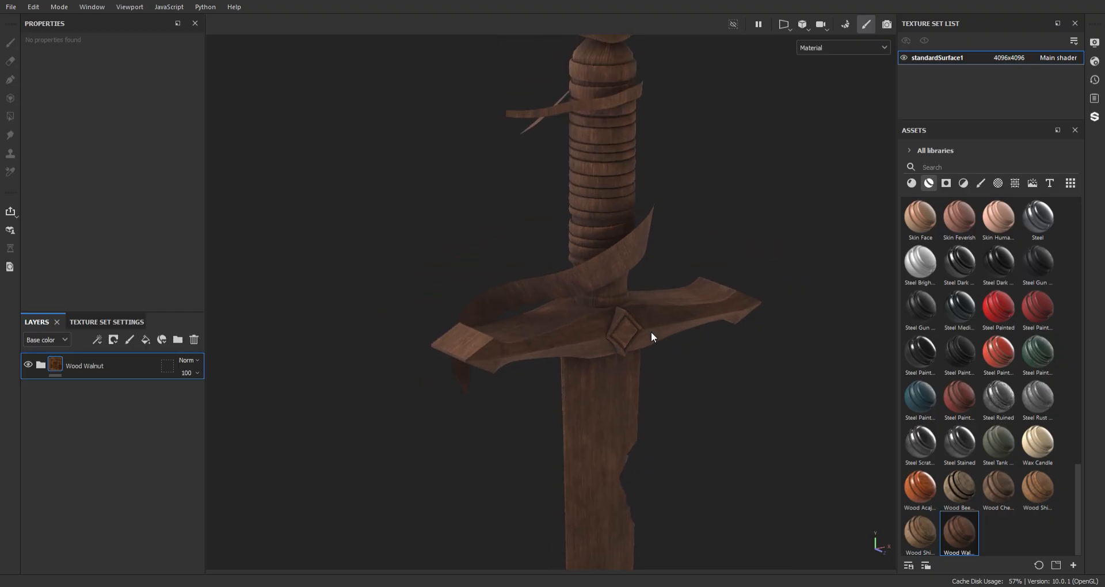
{"action": "left_click_drag", "start_coordinate": [650, 331], "coordinate": [641, 296], "text": "alt"}
{"action": "scroll", "coordinate": [641, 295], "scroll_direction": "up", "scroll_amount": 1}
Add a black mask to Wood Walnut and reveal it on the crossguard and grip core with Polygon Fill in mesh mode.
{"action": "left_click", "coordinate": [116, 364]}
{"action": "left_click", "coordinate": [176, 8]}
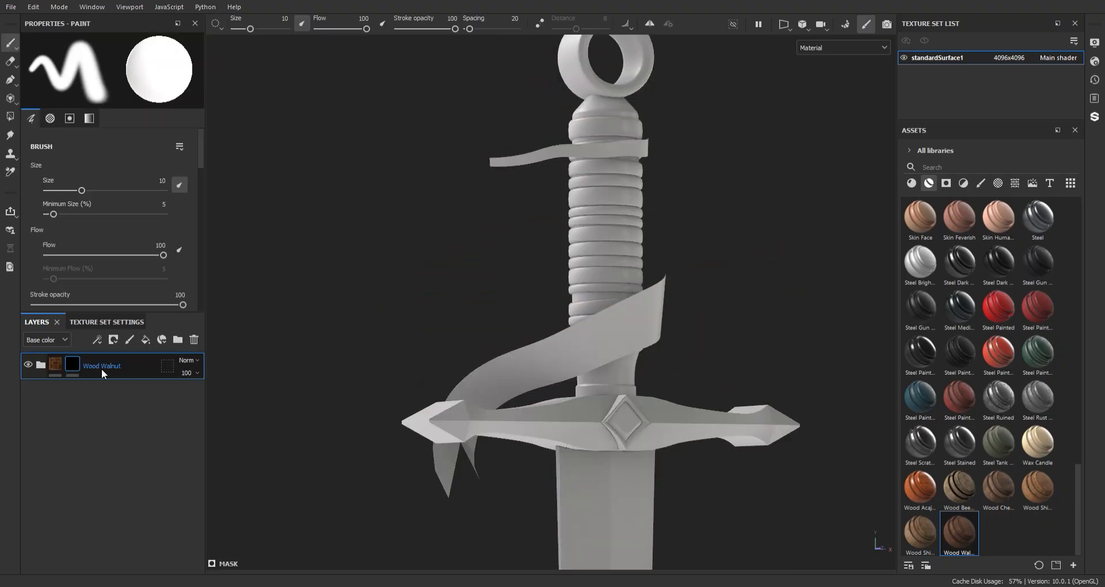
{"action": "key", "text": "4"}
{"action": "left_click", "coordinate": [96, 37]}
{"action": "middle_click_drag", "start_coordinate": [645, 368], "coordinate": [618, 339], "text": "alt"}
{"action": "left_click", "coordinate": [622, 353]}
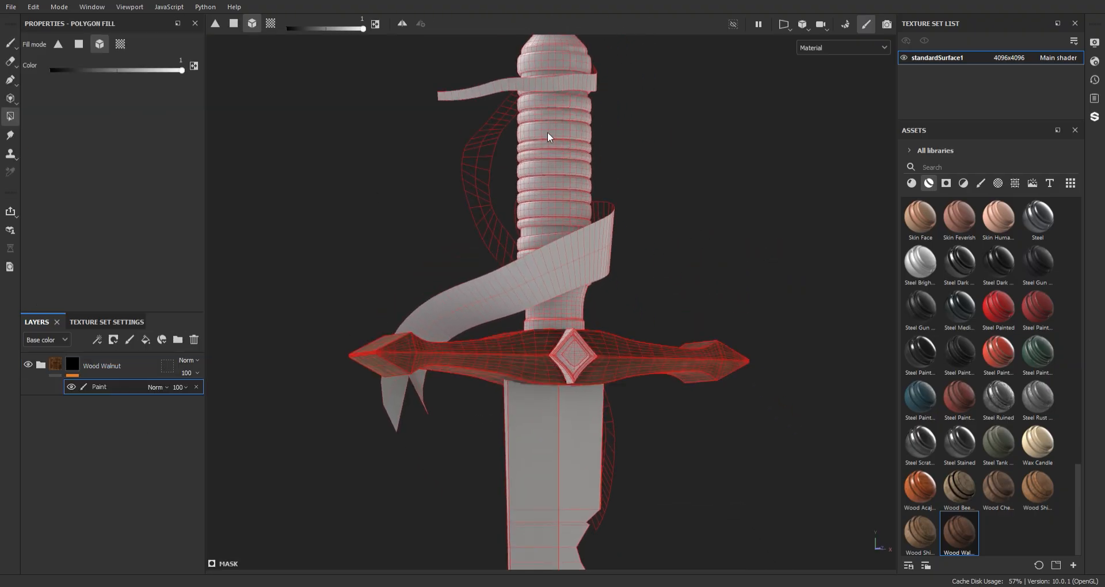
{"action": "middle_click_drag", "start_coordinate": [548, 131], "coordinate": [555, 219], "text": "alt"}
{"action": "left_click", "coordinate": [559, 126]}
{"action": "key", "text": "1"}
{"action": "scroll", "coordinate": [661, 267], "scroll_direction": "down", "scroll_amount": 1}
{"action": "middle_click_drag", "start_coordinate": [662, 270], "coordinate": [661, 235], "text": "alt"}
{"action": "scroll", "coordinate": [644, 346], "scroll_direction": "up", "scroll_amount": 3}
{"action": "middle_click_drag", "start_coordinate": [644, 363], "coordinate": [637, 278], "text": "alt"}
{"action": "left_click_drag", "start_coordinate": [638, 278], "coordinate": [696, 345], "text": "alt"}
{"action": "scroll", "coordinate": [695, 345], "scroll_direction": "down", "scroll_amount": 2}
{"action": "middle_click_drag", "start_coordinate": [696, 345], "coordinate": [669, 275], "text": "alt"}
Brighten the base color of Wood Walnut's Base layer to a lighter orange-brown.
{"action": "left_click", "coordinate": [41, 366]}
{"action": "scroll", "coordinate": [87, 422], "scroll_direction": "down", "scroll_amount": 3}
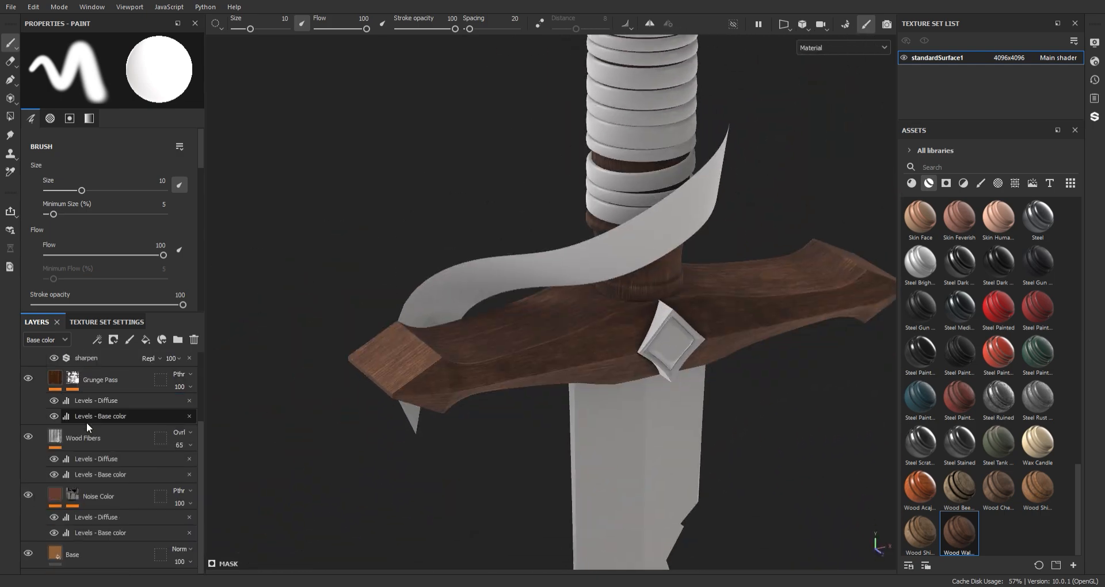
{"action": "left_click", "coordinate": [82, 552]}
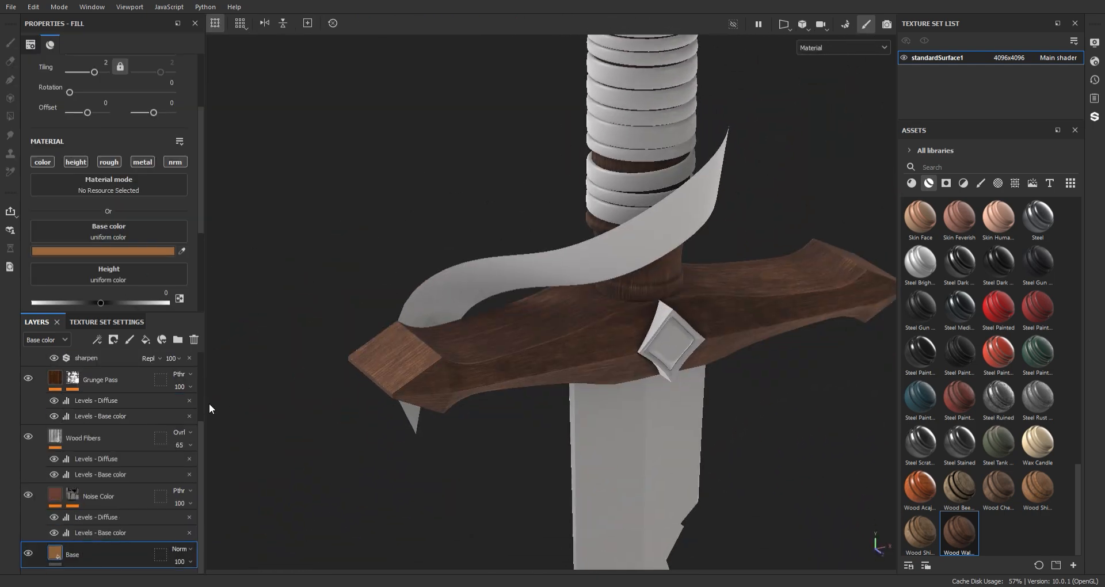
{"action": "mouse_move", "coordinate": [208, 403]}
{"action": "left_mouse_down"}
{"action": "mouse_move", "coordinate": [236, 406]}
{"action": "mouse_move", "coordinate": [225, 407]}
{"action": "left_mouse_up"}
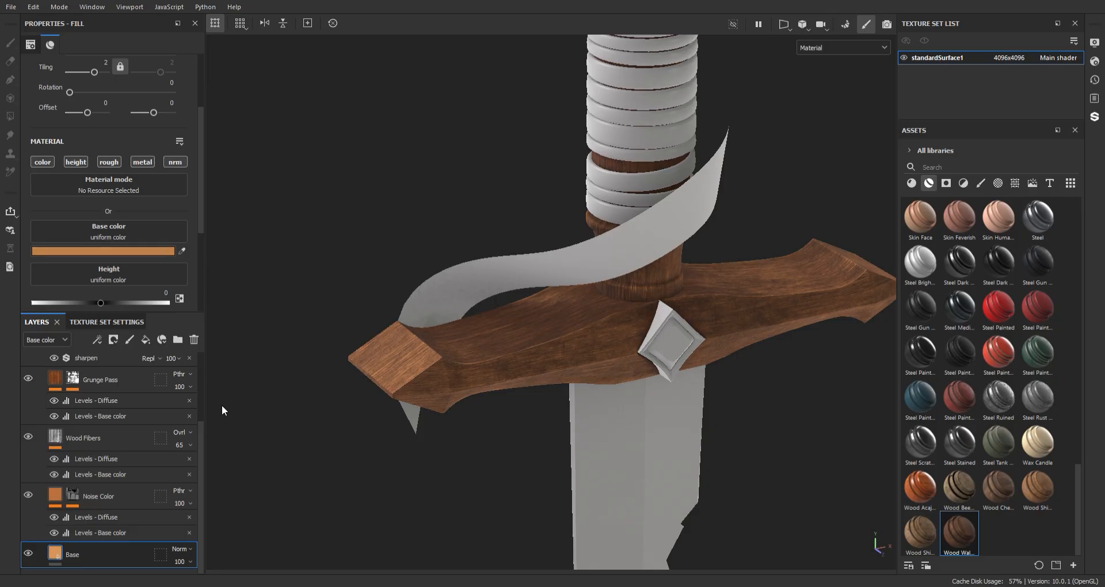
{"action": "left_click_drag", "start_coordinate": [779, 296], "coordinate": [280, 156], "text": "alt"}
{"action": "scroll", "coordinate": [109, 410], "scroll_direction": "up", "scroll_amount": 2}
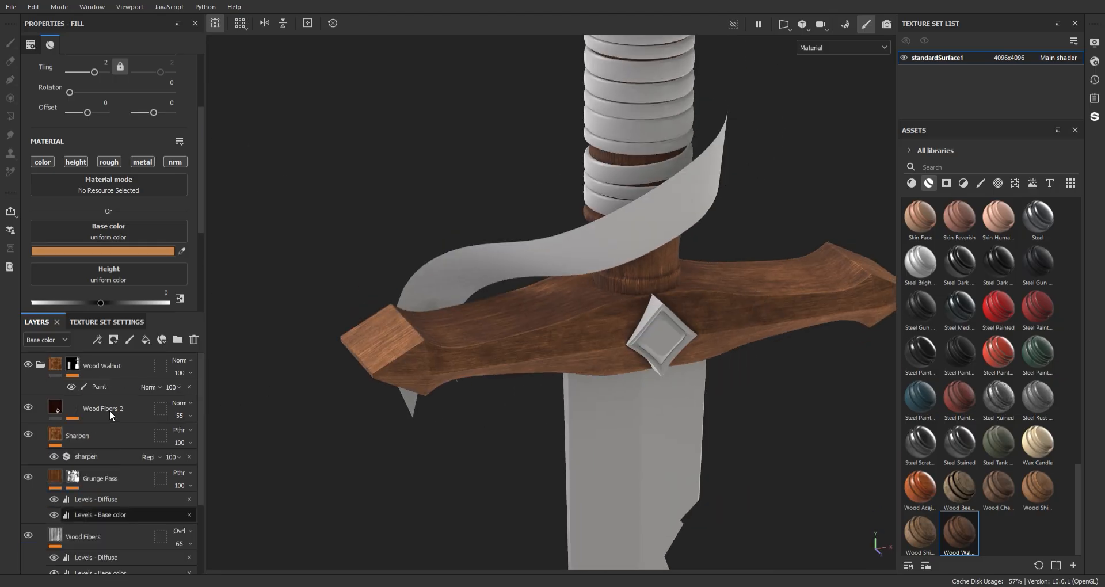
Try a Levels adjustment on the Wood Walnut mask, testing its inversion and a midtone of 5.355.
{"action": "left_click", "coordinate": [99, 371]}
{"action": "left_click", "coordinate": [41, 365]}
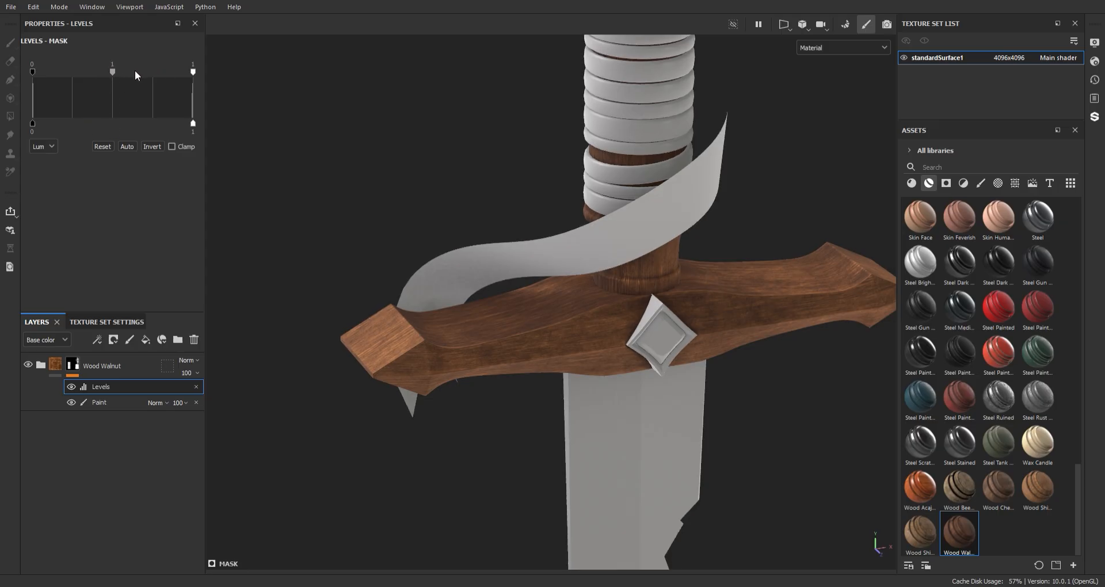
{"action": "key", "text": "Delete"}
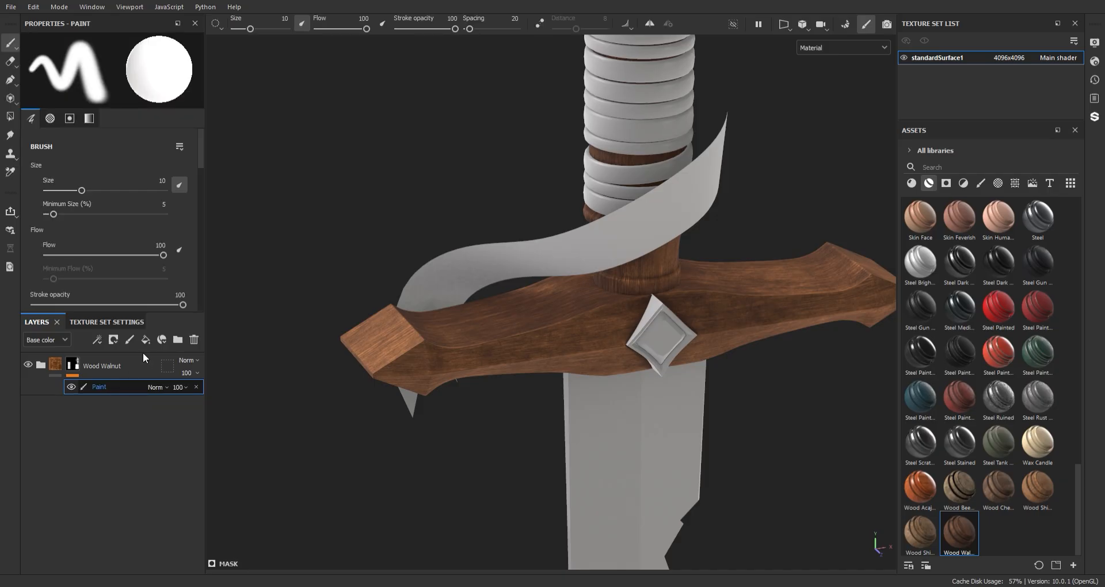
{"action": "key", "text": "ctrl+z"}
{"action": "left_click_drag", "start_coordinate": [567, 251], "coordinate": [513, 226], "text": "alt"}
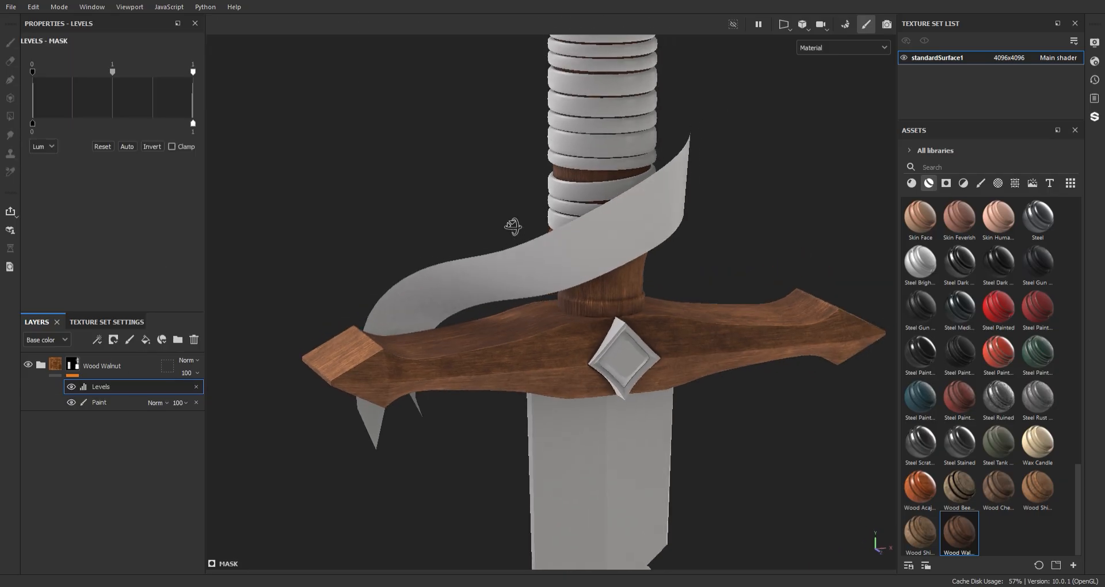
{"action": "left_click", "coordinate": [150, 147]}
{"action": "mouse_move", "coordinate": [521, 271]}
{"action": "left_mouse_down", "text": "alt"}
{"action": "mouse_move", "coordinate": [523, 246]}
{"action": "mouse_move", "coordinate": [526, 291]}
{"action": "left_mouse_up", "text": "alt"}
{"action": "left_click", "coordinate": [153, 147]}
{"action": "left_click", "coordinate": [176, 147]}
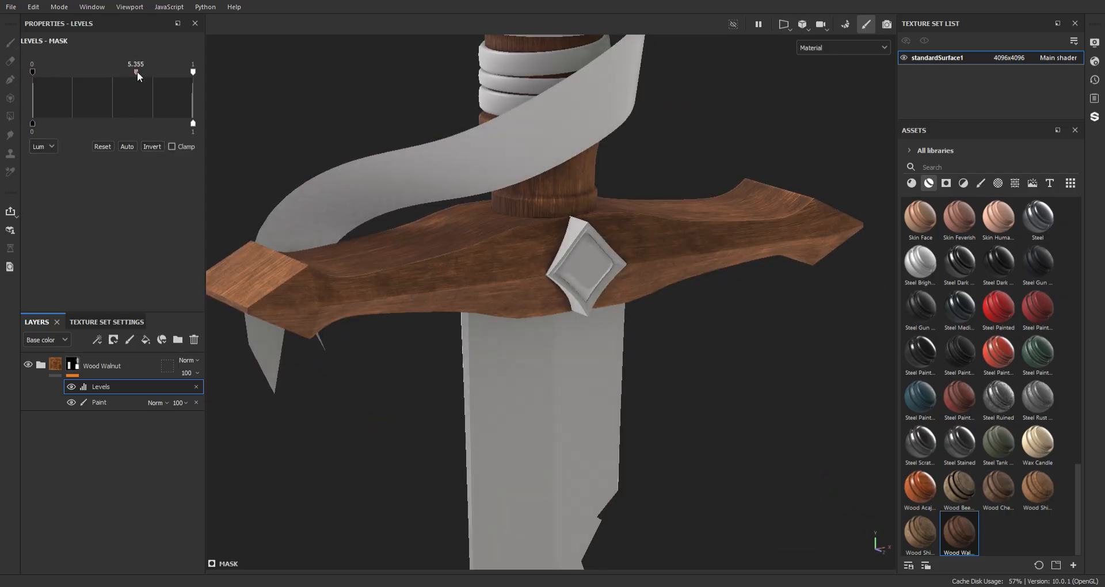
{"action": "left_click", "coordinate": [196, 387]}
Add a base color Levels adjustment to the Wood Walnut group and set its midtone to 0.634.
{"action": "left_click", "coordinate": [60, 368]}
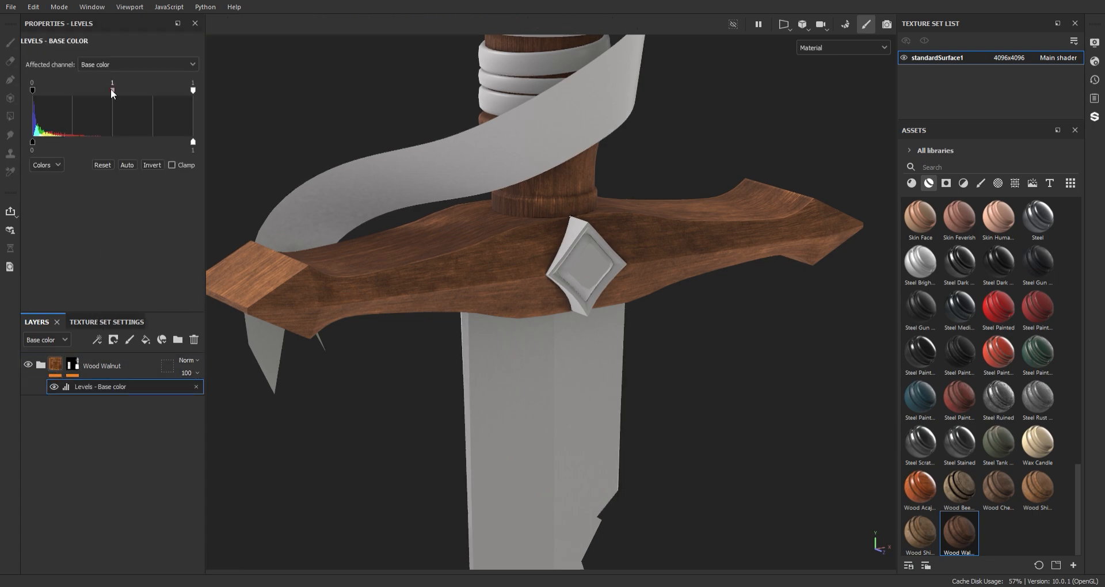
{"action": "left_click_drag", "start_coordinate": [111, 89], "coordinate": [81, 90]}
{"action": "scroll", "coordinate": [558, 200], "scroll_direction": "down", "scroll_amount": 5}
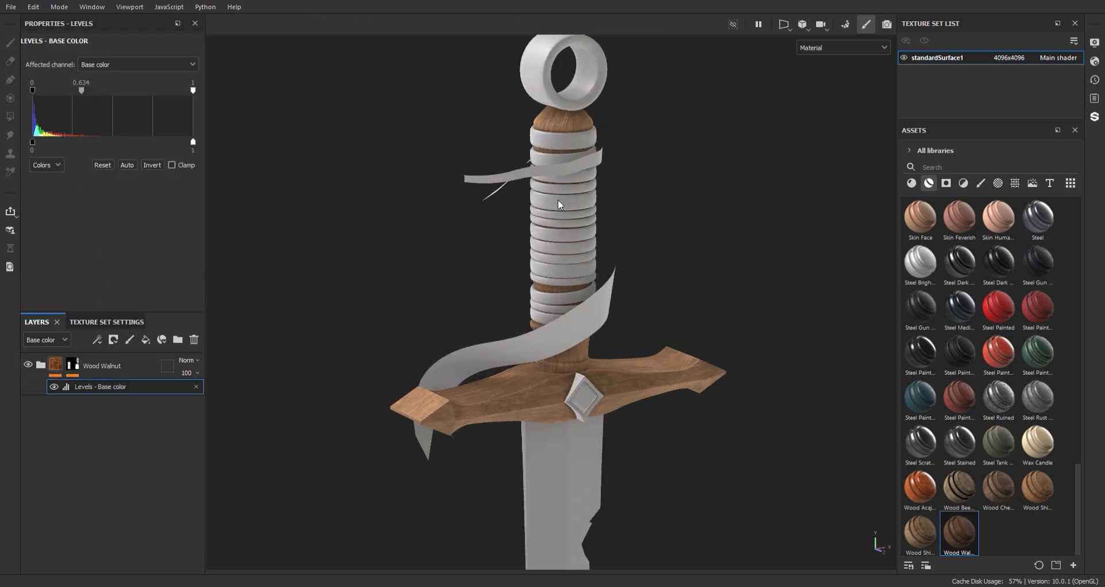
{"action": "scroll", "coordinate": [558, 199], "scroll_direction": "down", "scroll_amount": 1}
{"action": "middle_click_drag", "start_coordinate": [666, 233], "coordinate": [642, 116], "text": "alt"}
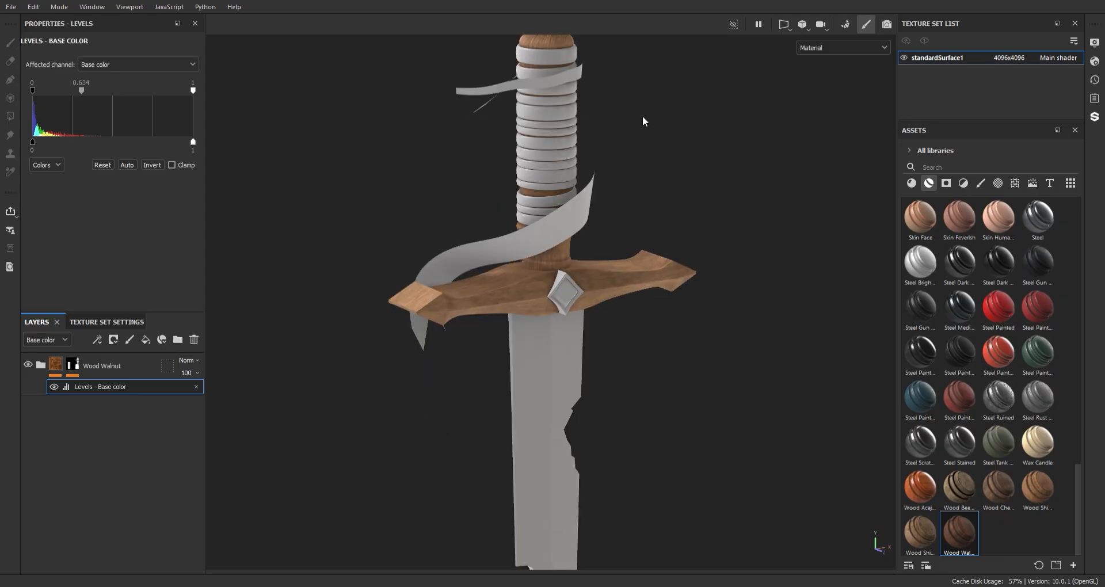
{"action": "left_click_drag", "start_coordinate": [642, 115], "coordinate": [591, 459], "text": "alt"}
{"action": "middle_click_drag", "start_coordinate": [591, 459], "coordinate": [653, 101], "text": "alt"}
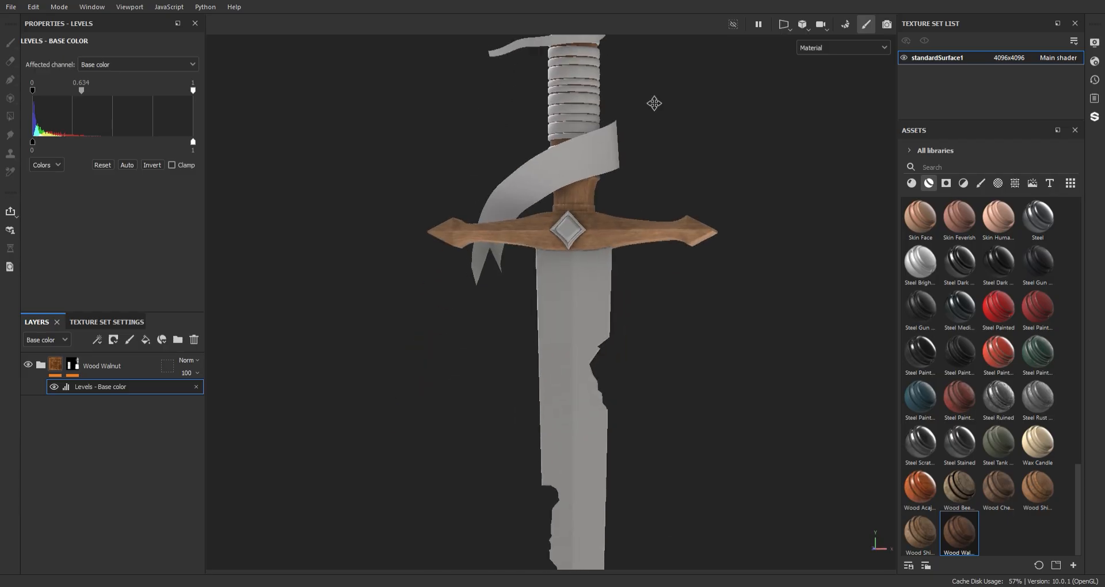
Add the Chrome Blue Tint smart material and mask it so that it covers only the blade.
{"action": "left_click_drag", "start_coordinate": [1077, 509], "coordinate": [1089, 212]}
{"action": "left_click_drag", "start_coordinate": [1037, 264], "coordinate": [135, 352]}
{"action": "middle_click_drag", "start_coordinate": [605, 309], "coordinate": [614, 212], "text": "alt"}
{"action": "scroll", "coordinate": [585, 178], "scroll_direction": "up", "scroll_amount": 3}
{"action": "scroll", "coordinate": [614, 212], "scroll_direction": "up", "scroll_amount": 2}
{"action": "left_click_drag", "start_coordinate": [614, 213], "coordinate": [644, 305], "text": "alt"}
{"action": "scroll", "coordinate": [644, 305], "scroll_direction": "down", "scroll_amount": 2}
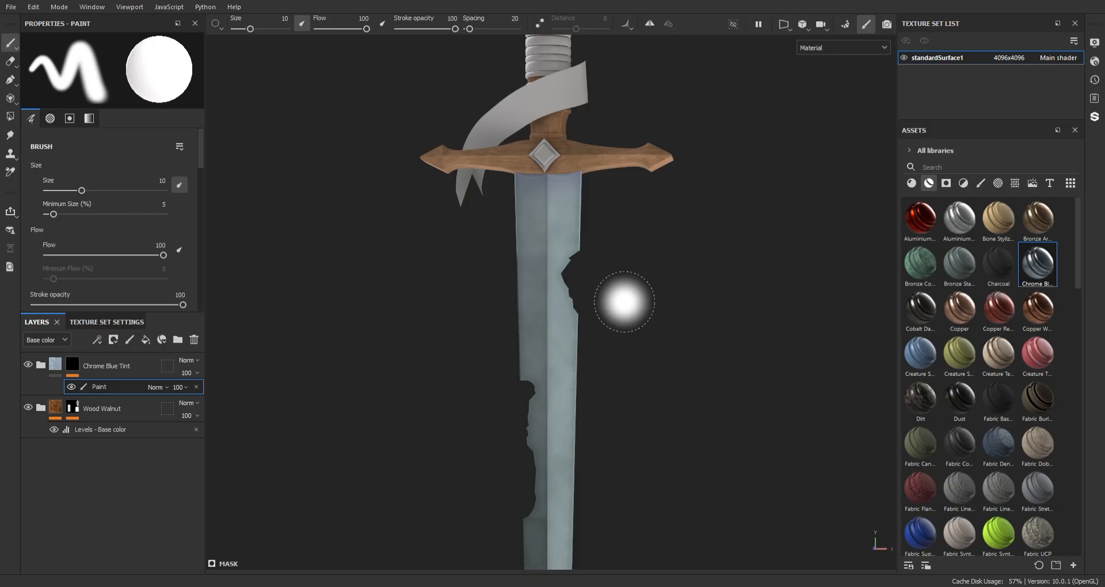
{"action": "right_click_drag", "start_coordinate": [624, 301], "coordinate": [609, 138], "text": "alt"}
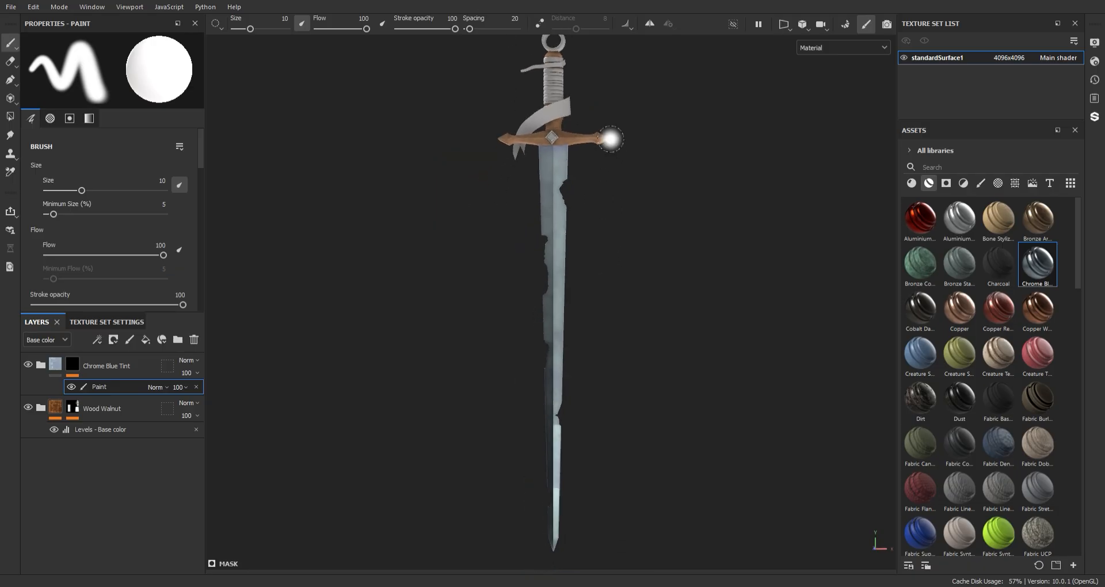
{"action": "left_click_drag", "start_coordinate": [609, 138], "coordinate": [626, 124], "text": "alt"}
{"action": "right_click_drag", "start_coordinate": [626, 123], "coordinate": [582, 490], "text": "alt"}
{"action": "middle_click_drag", "start_coordinate": [643, 263], "coordinate": [624, 197], "text": "alt"}
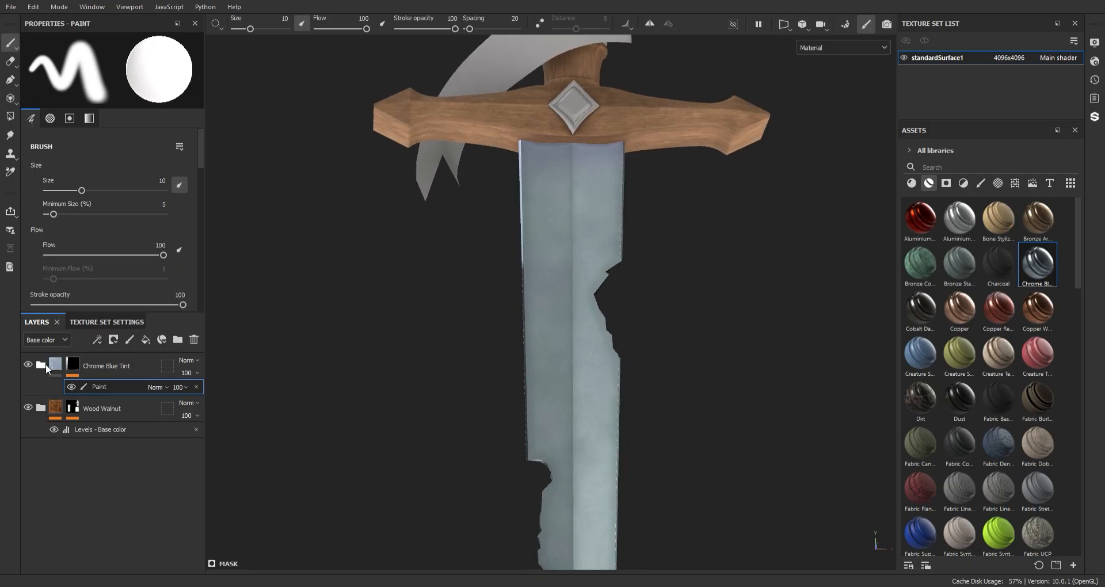
Set the Base Metal layer's Fractal Sum to histogram position 0.1, histogram contrast 0.11 and roughness 0.81.
{"action": "left_click", "coordinate": [40, 365]}
{"action": "left_click", "coordinate": [101, 462]}
{"action": "scroll", "coordinate": [136, 211], "scroll_direction": "down", "scroll_amount": 2}
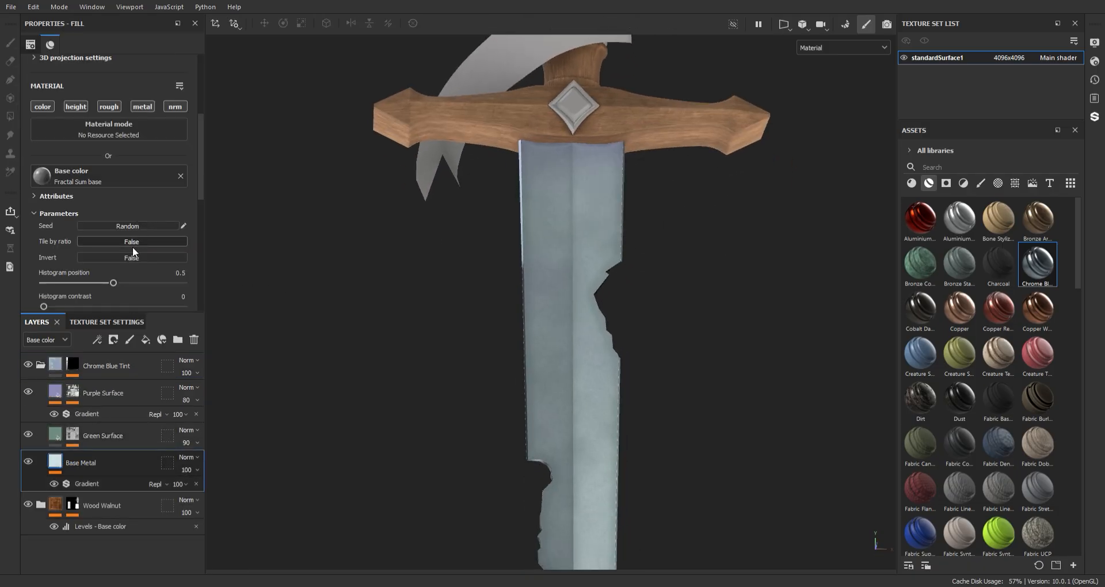
{"action": "left_click_drag", "start_coordinate": [137, 282], "coordinate": [143, 283]}
{"action": "right_click_drag", "start_coordinate": [585, 134], "coordinate": [568, 296], "text": "alt"}
{"action": "middle_click_drag", "start_coordinate": [567, 296], "coordinate": [594, 205], "text": "alt"}
{"action": "left_click_drag", "start_coordinate": [594, 205], "coordinate": [654, 197], "text": "alt"}
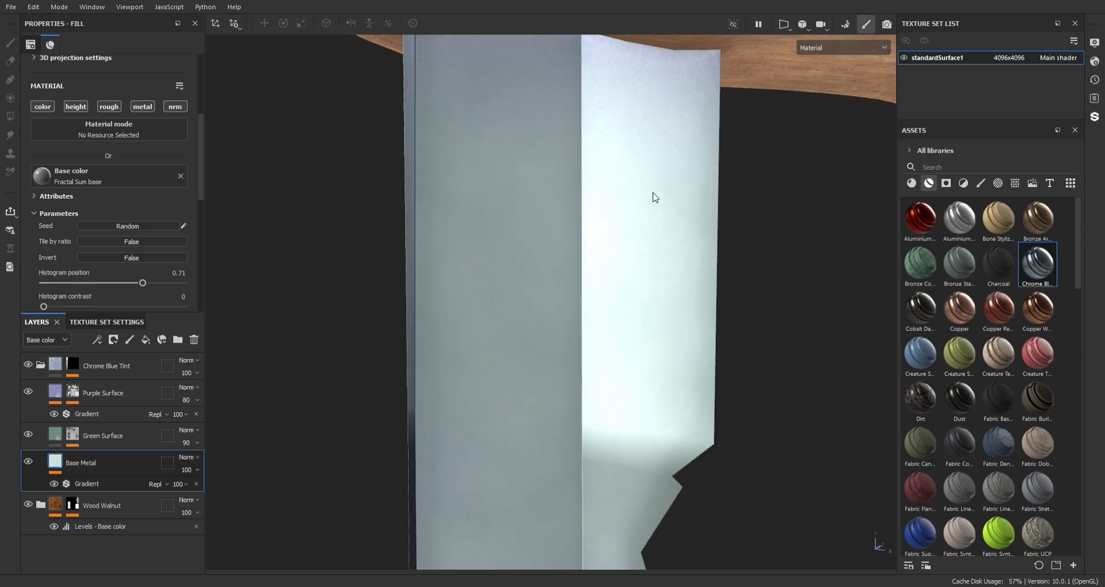
{"action": "right_click_drag", "start_coordinate": [654, 198], "coordinate": [692, 202], "text": "shift"}
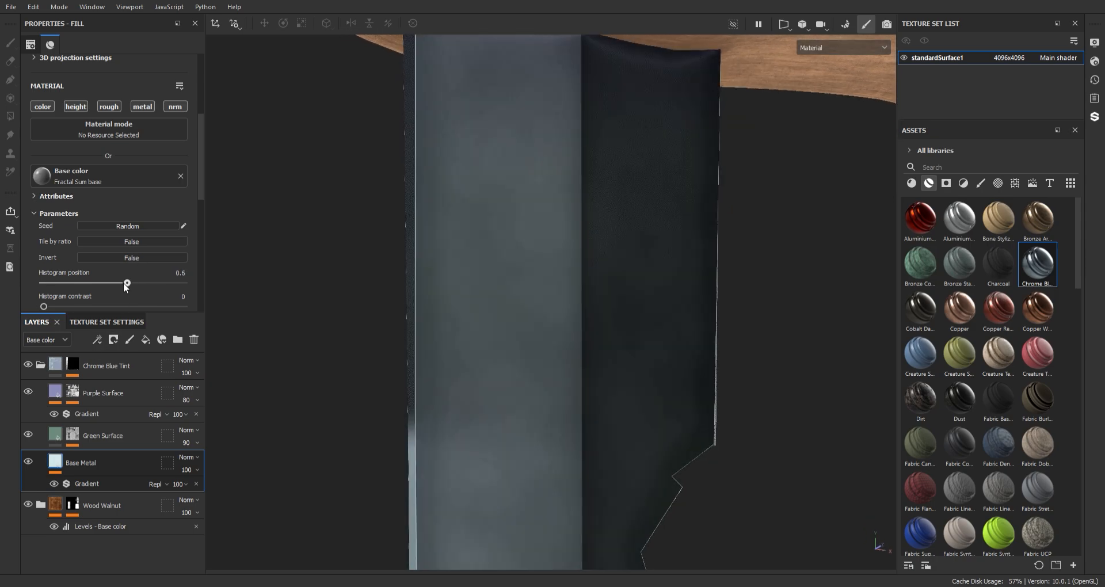
{"action": "left_click_drag", "start_coordinate": [173, 283], "coordinate": [56, 283]}
{"action": "scroll", "coordinate": [60, 288], "scroll_direction": "down", "scroll_amount": 4}
{"action": "left_click_drag", "start_coordinate": [43, 237], "coordinate": [101, 262]}
{"action": "scroll", "coordinate": [116, 282], "scroll_direction": "down", "scroll_amount": 1}
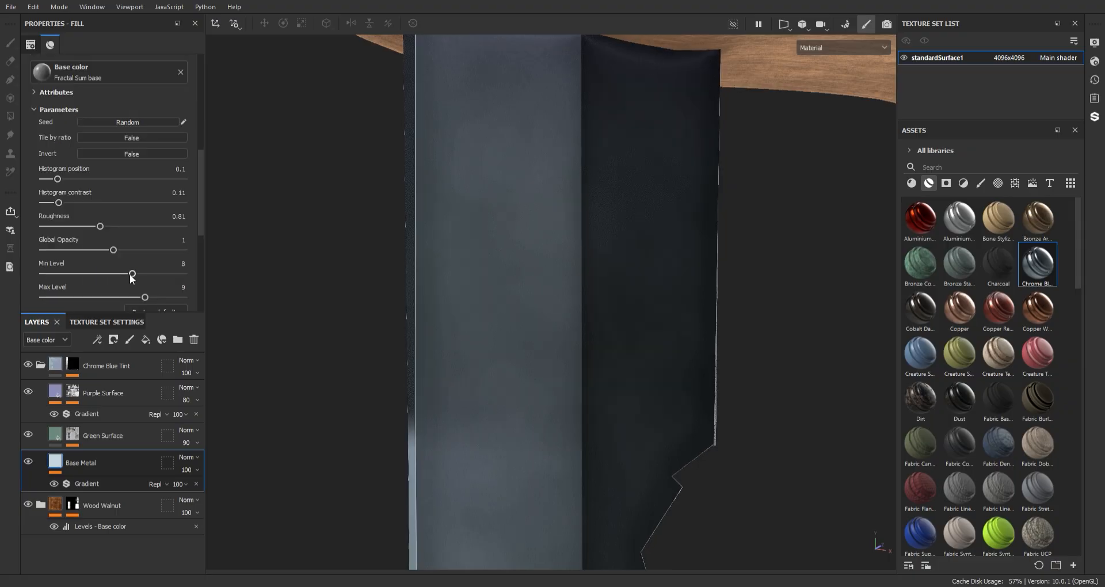
Disable the normal channel of the Base Metal layer in Chrome Blue Tint.
{"action": "scroll", "coordinate": [142, 272], "scroll_direction": "down", "scroll_amount": 3}
{"action": "scroll", "coordinate": [140, 271], "scroll_direction": "up", "scroll_amount": 8}
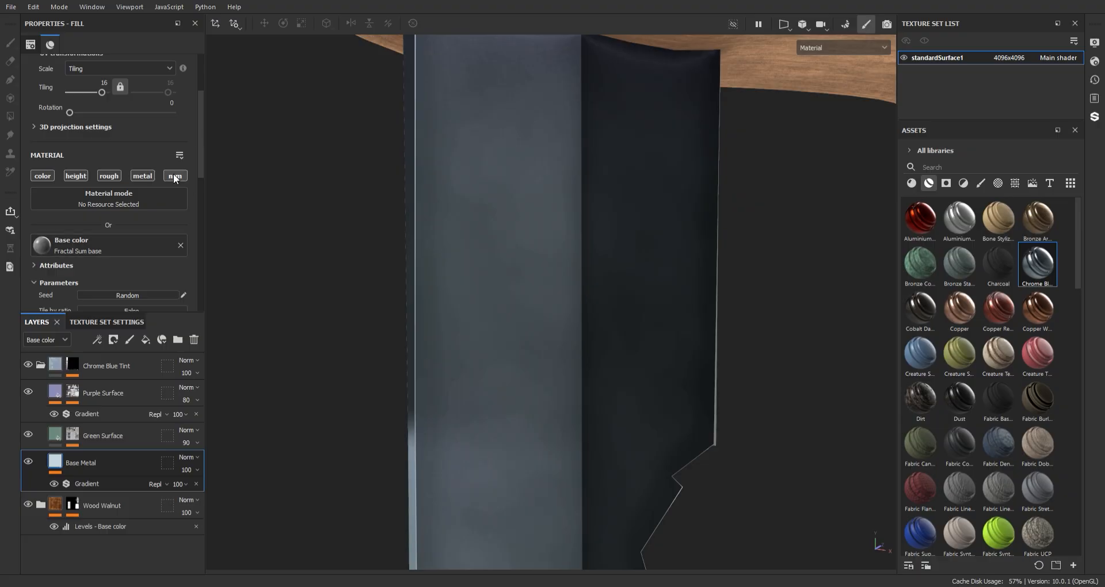
{"action": "scroll", "coordinate": [105, 179], "scroll_direction": "down", "scroll_amount": 1}
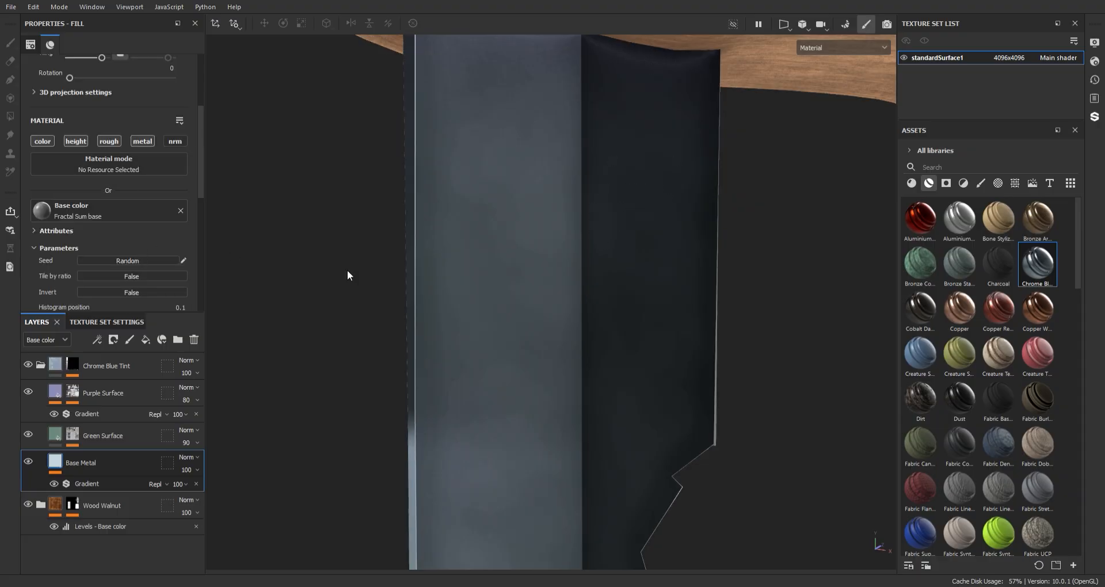
{"action": "scroll", "coordinate": [454, 287], "scroll_direction": "down", "scroll_amount": 4}
{"action": "scroll", "coordinate": [453, 287], "scroll_direction": "down", "scroll_amount": 5}
{"action": "scroll", "coordinate": [466, 291], "scroll_direction": "up", "scroll_amount": 3}
{"action": "left_click_drag", "start_coordinate": [504, 227], "coordinate": [503, 357], "text": "alt"}
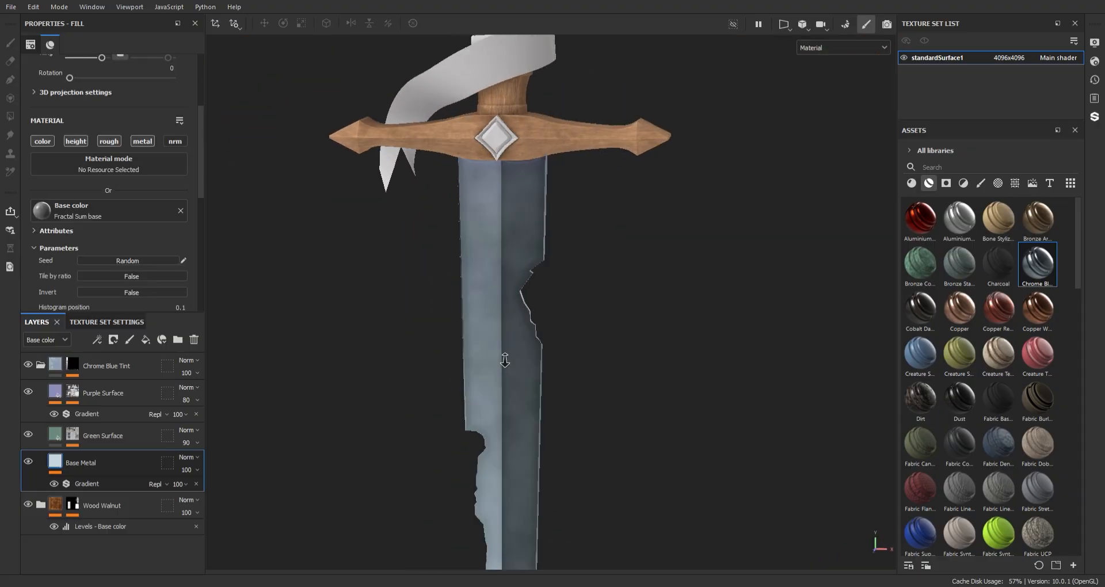
{"action": "scroll", "coordinate": [504, 289], "scroll_direction": "up", "scroll_amount": 1}
Add a base color Levels adjustment to the Chrome Blue Tint group and set its midtone to 0.278.
{"action": "left_click", "coordinate": [40, 366]}
{"action": "left_click", "coordinate": [56, 367]}
{"action": "key", "text": "ctrl+l"}
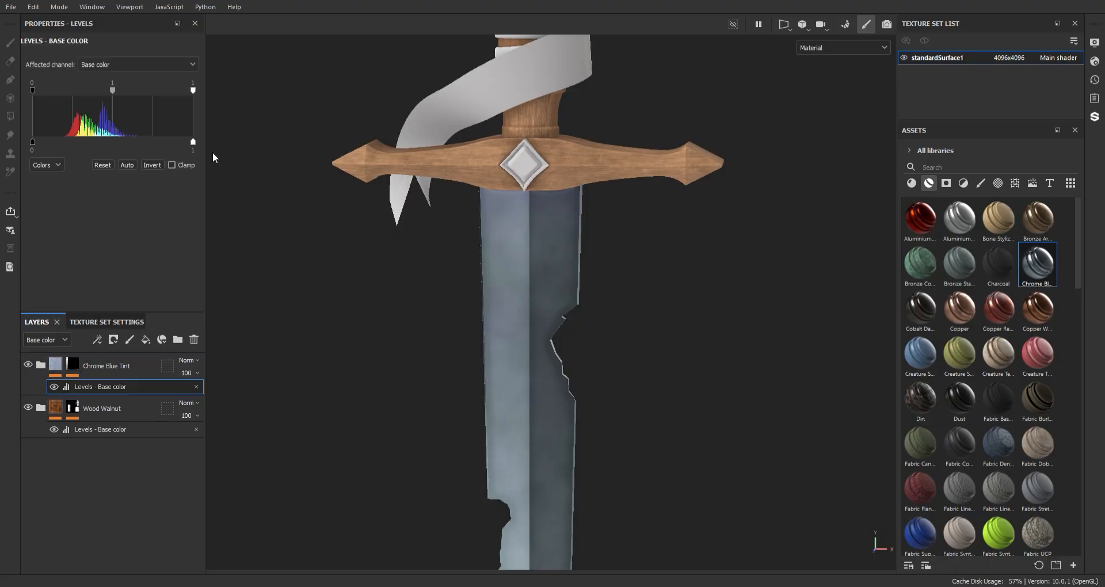
{"action": "left_click_drag", "start_coordinate": [106, 90], "coordinate": [50, 91]}
Examine the sword's hilt and blade from several angles and under rotated lighting.
{"action": "scroll", "coordinate": [402, 172], "scroll_direction": "down", "scroll_amount": 4}
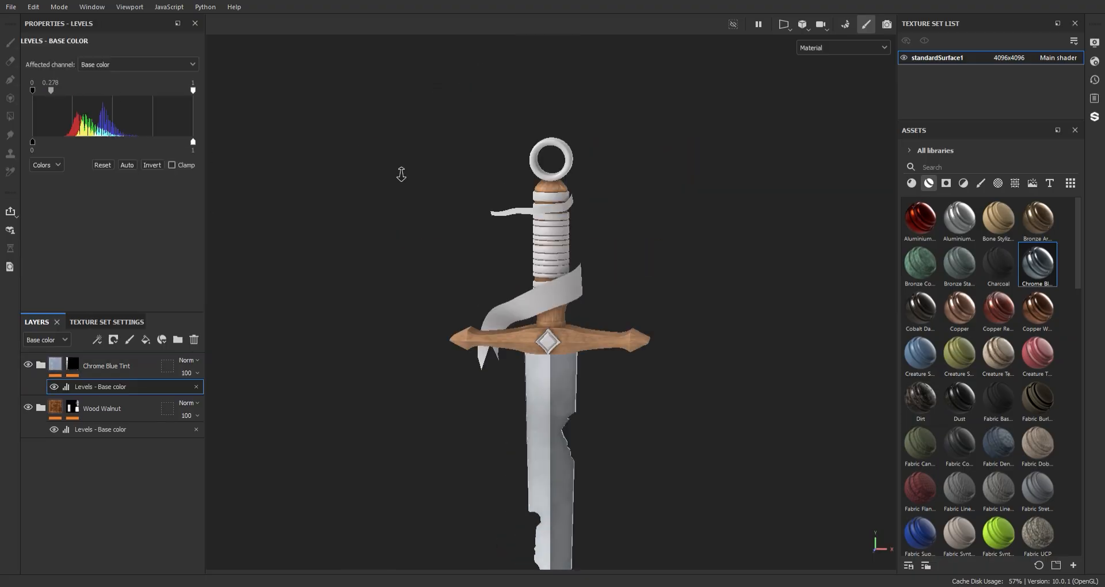
{"action": "left_click_drag", "start_coordinate": [402, 172], "coordinate": [529, 158], "text": "alt"}
{"action": "right_click_drag", "start_coordinate": [528, 159], "coordinate": [535, 173], "text": "shift"}
{"action": "middle_click_drag", "start_coordinate": [535, 173], "coordinate": [543, 244], "text": "alt"}
{"action": "right_click_drag", "start_coordinate": [542, 244], "coordinate": [555, 503], "text": "alt"}
{"action": "middle_click_drag", "start_coordinate": [555, 503], "coordinate": [432, 305], "text": "alt"}
{"action": "left_click_drag", "start_coordinate": [432, 305], "coordinate": [548, 281], "text": "alt"}
{"action": "scroll", "coordinate": [547, 446], "scroll_direction": "down", "scroll_amount": 3}
{"action": "middle_click_drag", "start_coordinate": [548, 281], "coordinate": [548, 239], "text": "alt"}
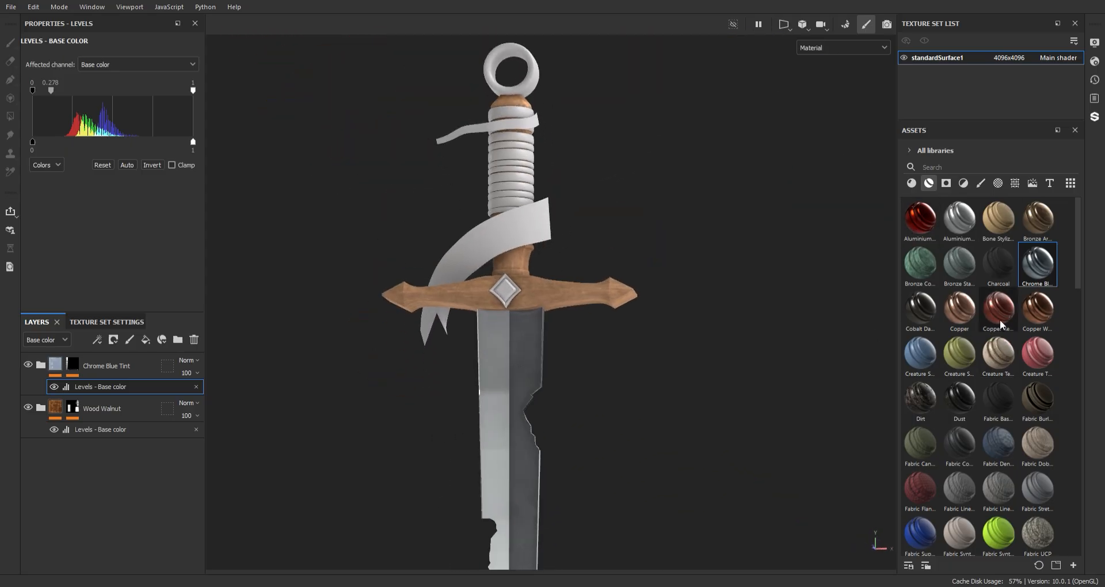
Apply the Copper Red Bleached smart material above the Chrome Blue Tint group.
{"action": "left_click_drag", "start_coordinate": [145, 358], "coordinate": [189, 359]}
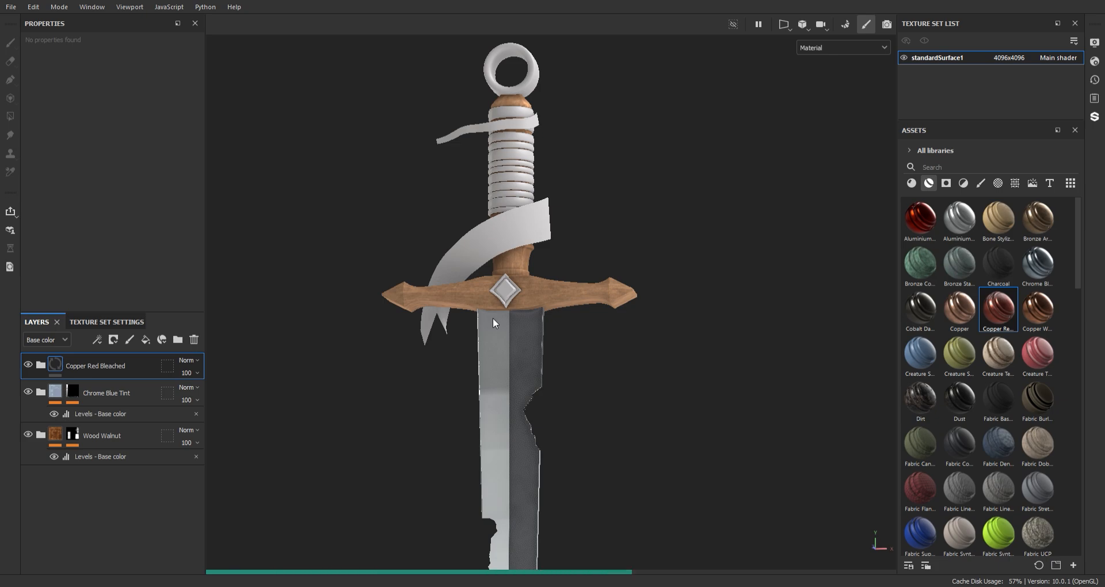
{"action": "left_click_drag", "start_coordinate": [493, 318], "coordinate": [446, 269], "text": "alt"}
{"action": "scroll", "coordinate": [446, 268], "scroll_direction": "up", "scroll_amount": 2}
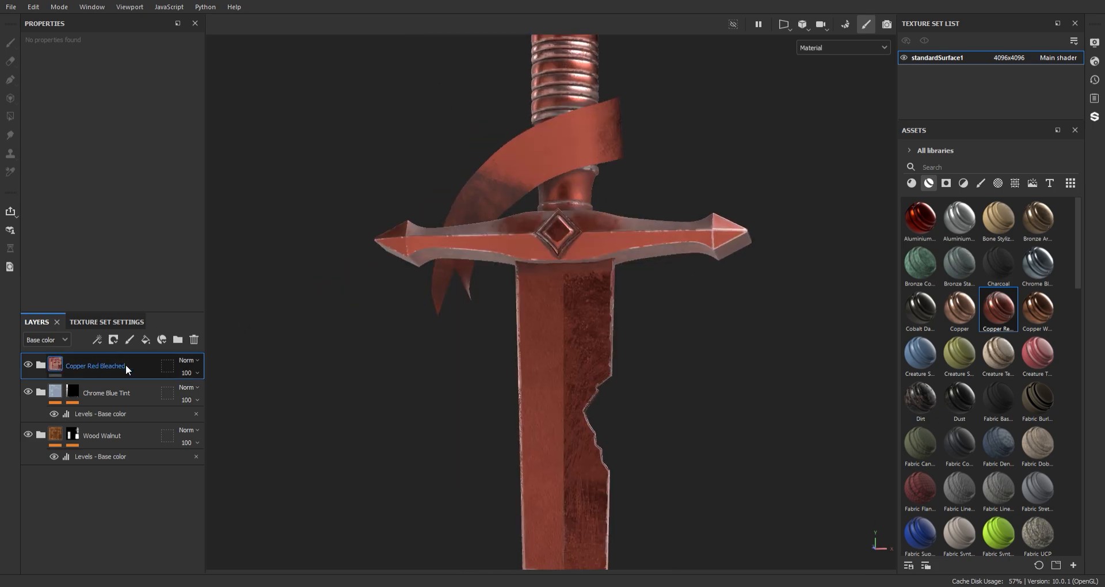
Add a black mask to Copper Red Bleached and reveal it only on the diamond gem at the crossguard's center.
{"action": "left_click", "coordinate": [150, 8]}
{"action": "key", "text": "4"}
{"action": "middle_click_drag", "start_coordinate": [526, 251], "coordinate": [526, 206], "text": "alt"}
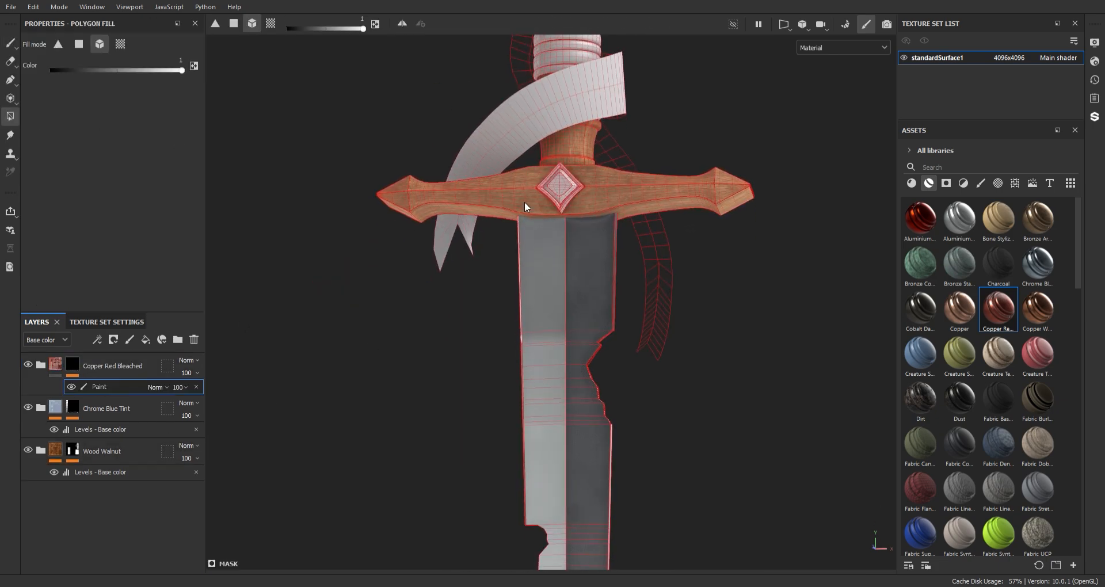
{"action": "scroll", "coordinate": [533, 113], "scroll_direction": "up", "scroll_amount": 3}
{"action": "middle_click_drag", "start_coordinate": [603, 281], "coordinate": [588, 229], "text": "alt"}
{"action": "left_click", "coordinate": [588, 229]}
{"action": "mouse_move", "coordinate": [588, 229]}
{"action": "left_mouse_down", "text": "alt"}
{"action": "mouse_move", "coordinate": [704, 259]}
{"action": "mouse_move", "coordinate": [559, 250]}
{"action": "left_mouse_up", "text": "alt"}
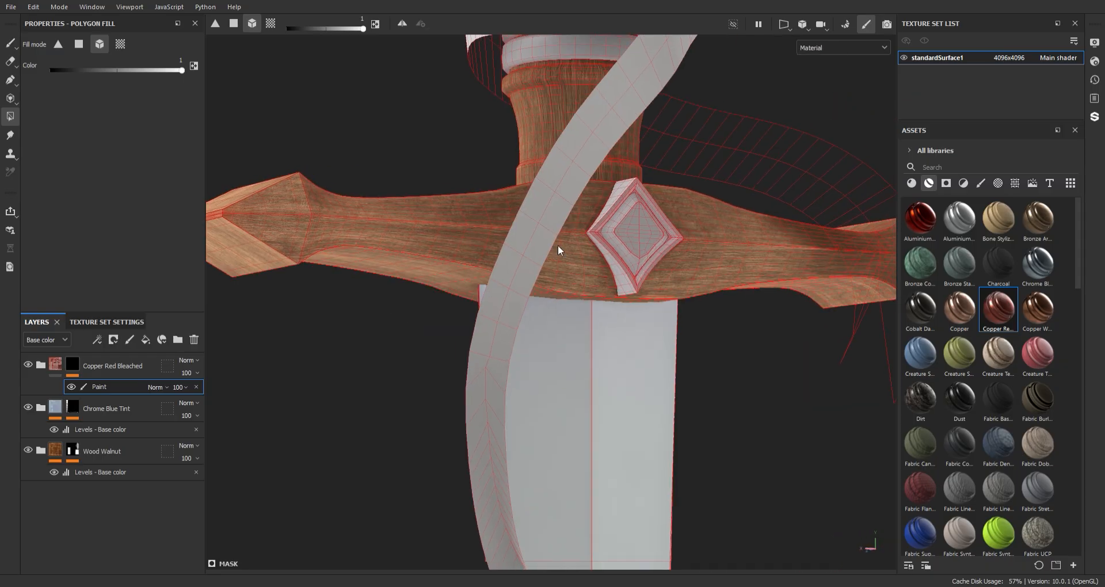
{"action": "left_click", "coordinate": [632, 236]}
{"action": "key", "text": "1"}
{"action": "middle_click_drag", "start_coordinate": [742, 183], "coordinate": [695, 169], "text": "alt"}
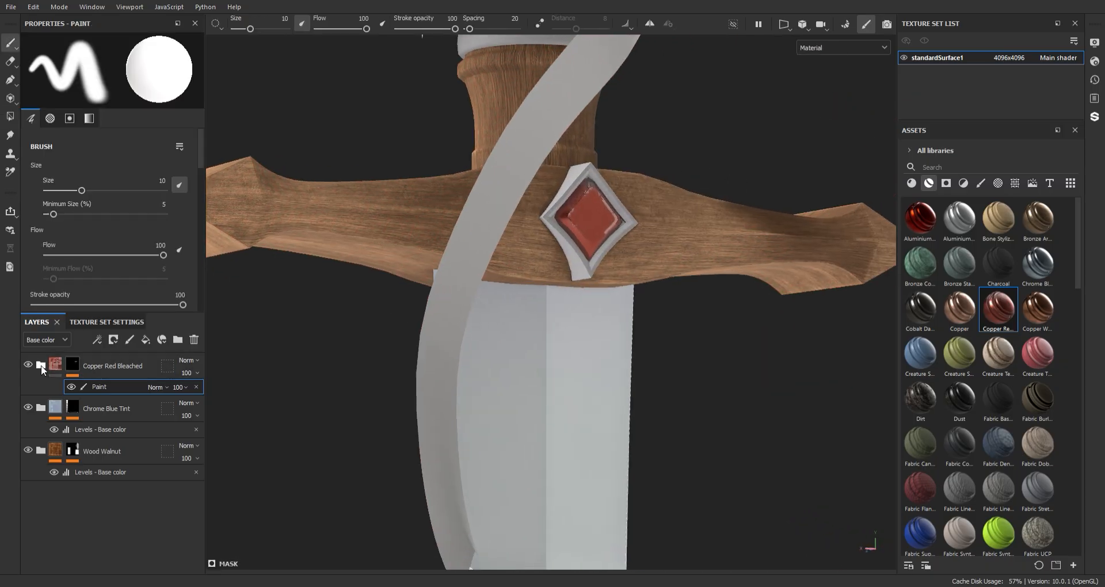
Delete the Edges Damages layer from inside the Copper Red Bleached group.
{"action": "left_click", "coordinate": [40, 365]}
{"action": "scroll", "coordinate": [112, 467], "scroll_direction": "down", "scroll_amount": 2}
{"action": "left_click", "coordinate": [112, 505]}
{"action": "scroll", "coordinate": [621, 230], "scroll_direction": "up", "scroll_amount": 2}
{"action": "left_click_drag", "start_coordinate": [691, 288], "coordinate": [668, 382], "text": "alt"}
{"action": "scroll", "coordinate": [668, 382], "scroll_direction": "up", "scroll_amount": 2}
{"action": "middle_click_drag", "start_coordinate": [669, 382], "coordinate": [686, 403], "text": "alt"}
{"action": "left_click", "coordinate": [115, 443]}
{"action": "left_click", "coordinate": [28, 439]}
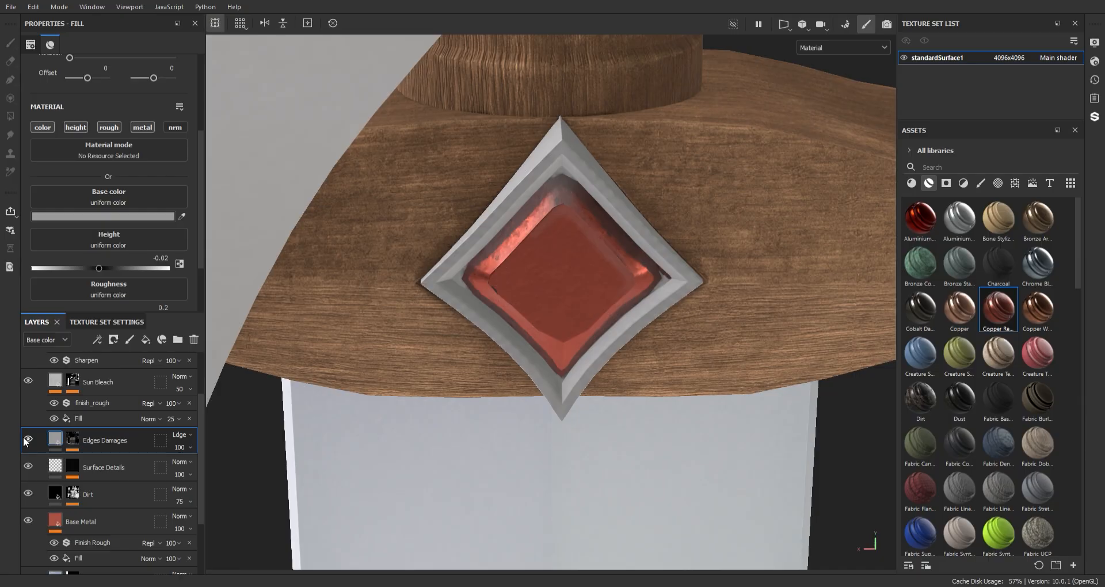
{"action": "scroll", "coordinate": [562, 278], "scroll_direction": "down", "scroll_amount": 3}
{"action": "left_click_drag", "start_coordinate": [563, 278], "coordinate": [678, 305], "text": "alt"}
{"action": "key", "text": "Delete"}
Collapse the Copper Red Bleached group and apply the Steel Dark Stained smart material above it.
{"action": "scroll", "coordinate": [524, 351], "scroll_direction": "down", "scroll_amount": 5}
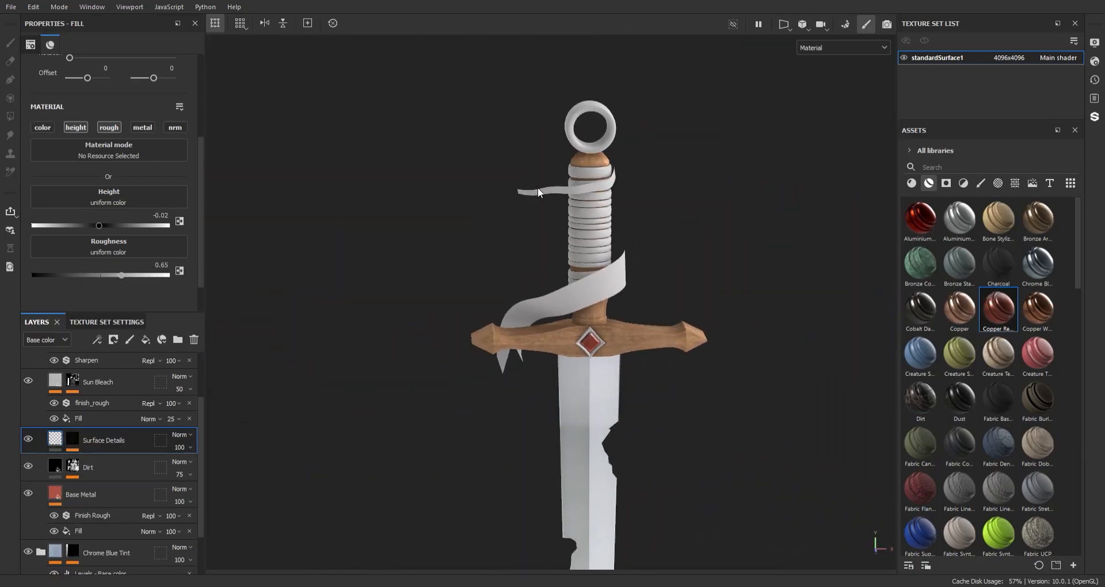
{"action": "middle_click_drag", "start_coordinate": [597, 244], "coordinate": [565, 212], "text": "alt"}
{"action": "left_click_drag", "start_coordinate": [565, 213], "coordinate": [576, 242], "text": "alt"}
{"action": "scroll", "coordinate": [626, 411], "scroll_direction": "up", "scroll_amount": 2}
{"action": "middle_click_drag", "start_coordinate": [626, 412], "coordinate": [578, 306], "text": "alt"}
{"action": "scroll", "coordinate": [63, 389], "scroll_direction": "up", "scroll_amount": 2}
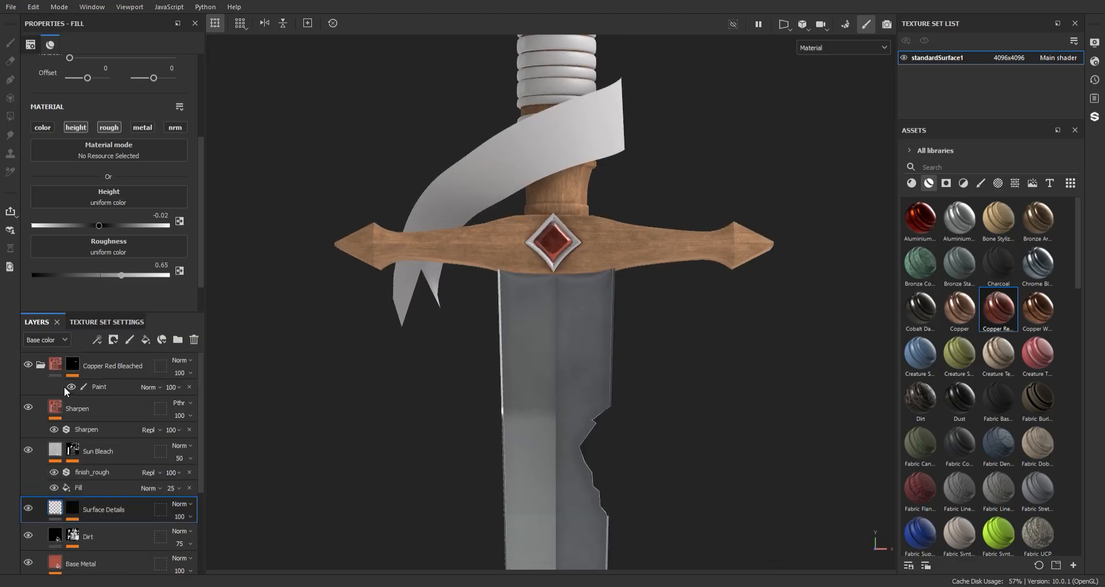
{"action": "left_click", "coordinate": [39, 365]}
{"action": "left_click_drag", "start_coordinate": [1081, 263], "coordinate": [1081, 289]}
{"action": "scroll", "coordinate": [1004, 521], "scroll_direction": "down", "scroll_amount": 5}
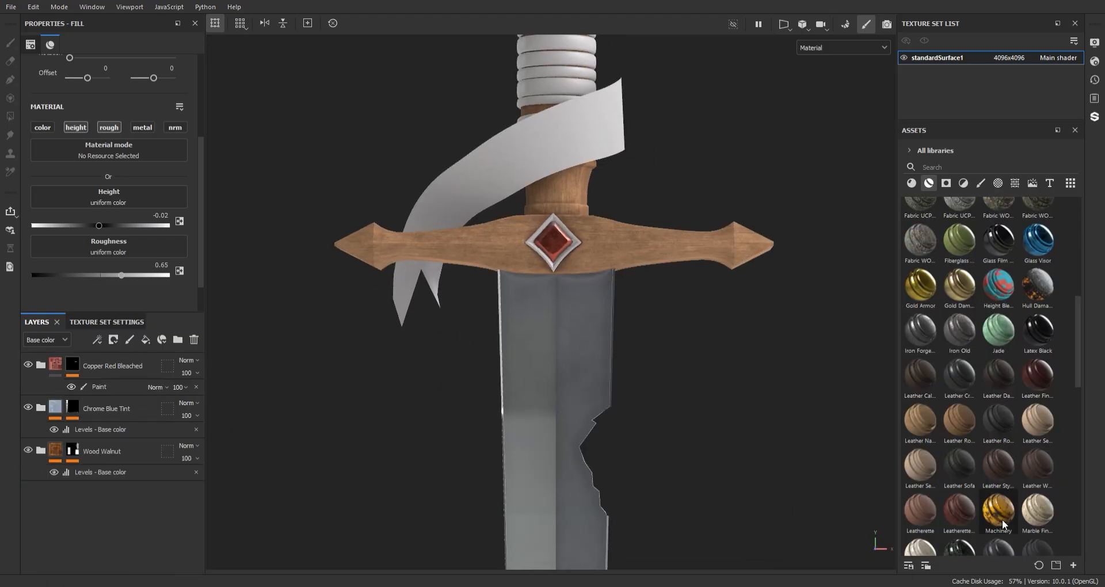
{"action": "left_click_drag", "start_coordinate": [1079, 389], "coordinate": [1085, 458]}
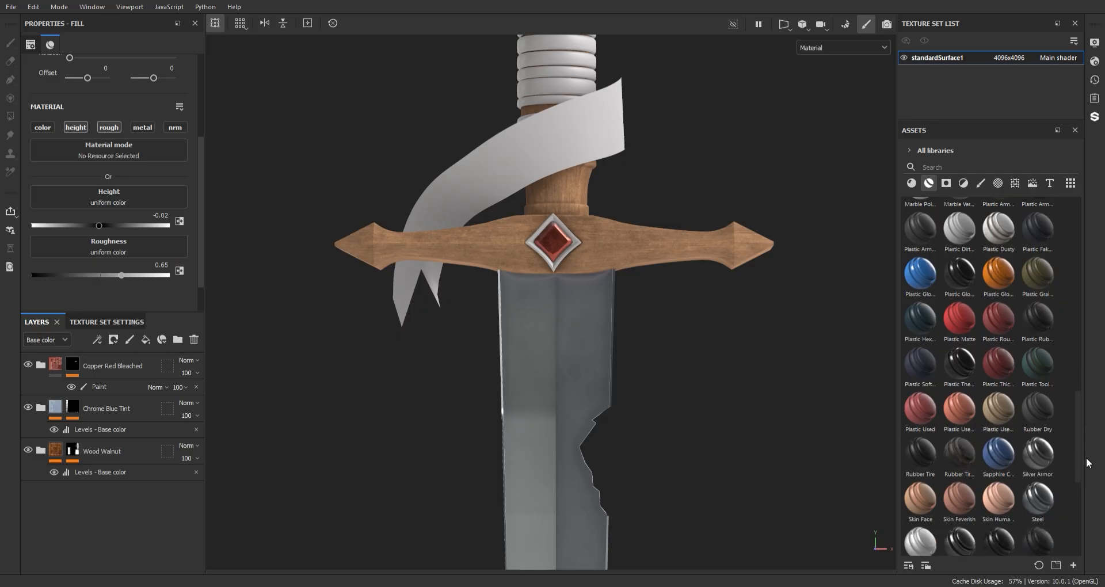
{"action": "scroll", "coordinate": [938, 464], "scroll_direction": "down", "scroll_amount": 3}
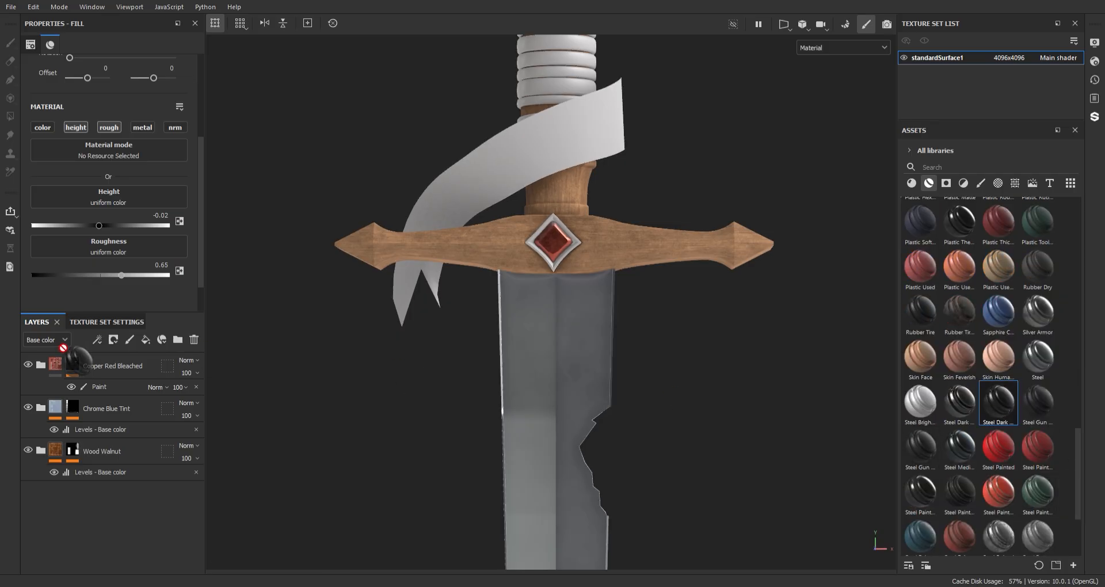
{"action": "left_click_drag", "start_coordinate": [91, 359], "coordinate": [95, 362]}
Add a black mask to Steel Dark Stained and reveal the material on the diamond frame around the gem.
{"action": "mouse_move", "coordinate": [569, 168]}
{"action": "middle_mouse_down", "text": "alt"}
{"action": "mouse_move", "coordinate": [580, 214]}
{"action": "mouse_move", "coordinate": [572, 178]}
{"action": "middle_mouse_up", "text": "alt"}
{"action": "right_click_drag", "start_coordinate": [569, 142], "coordinate": [633, 357], "text": "alt"}
{"action": "left_click_drag", "start_coordinate": [633, 357], "coordinate": [506, 288], "text": "alt"}
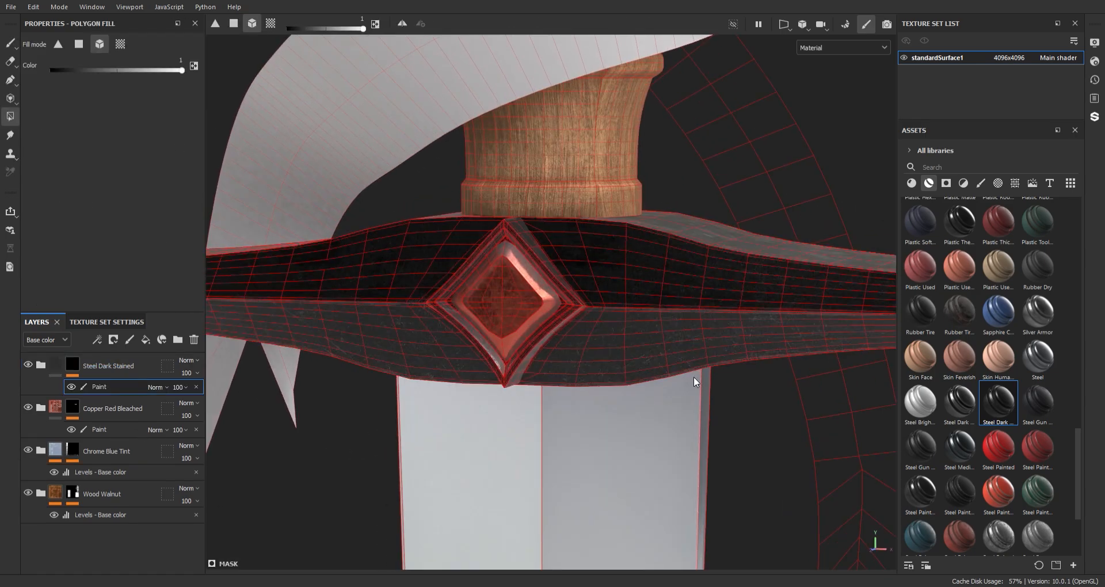
{"action": "scroll", "coordinate": [598, 311], "scroll_direction": "up", "scroll_amount": 2}
{"action": "left_click", "coordinate": [538, 321]}
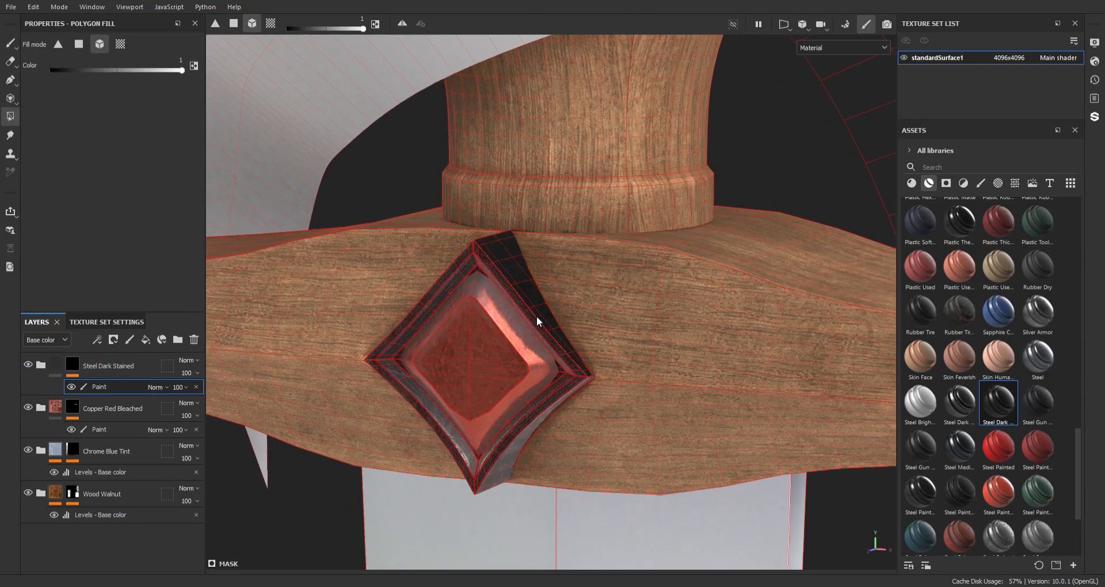
Extend the Steel Dark Stained mask to the pommel ring and return to the Paint tool.
{"action": "left_click_drag", "start_coordinate": [537, 320], "coordinate": [344, 227], "text": "alt"}
{"action": "scroll", "coordinate": [550, 253], "scroll_direction": "down", "scroll_amount": 10}
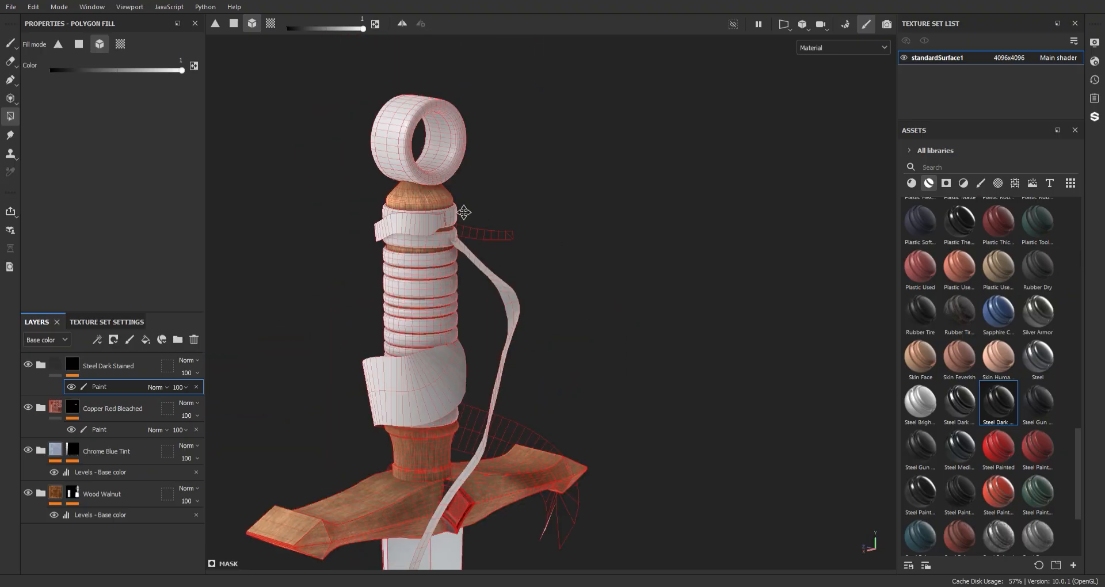
{"action": "key", "text": "1"}
{"action": "left_click_drag", "start_coordinate": [423, 156], "coordinate": [639, 196], "text": "alt"}
{"action": "scroll", "coordinate": [640, 195], "scroll_direction": "up", "scroll_amount": 3}
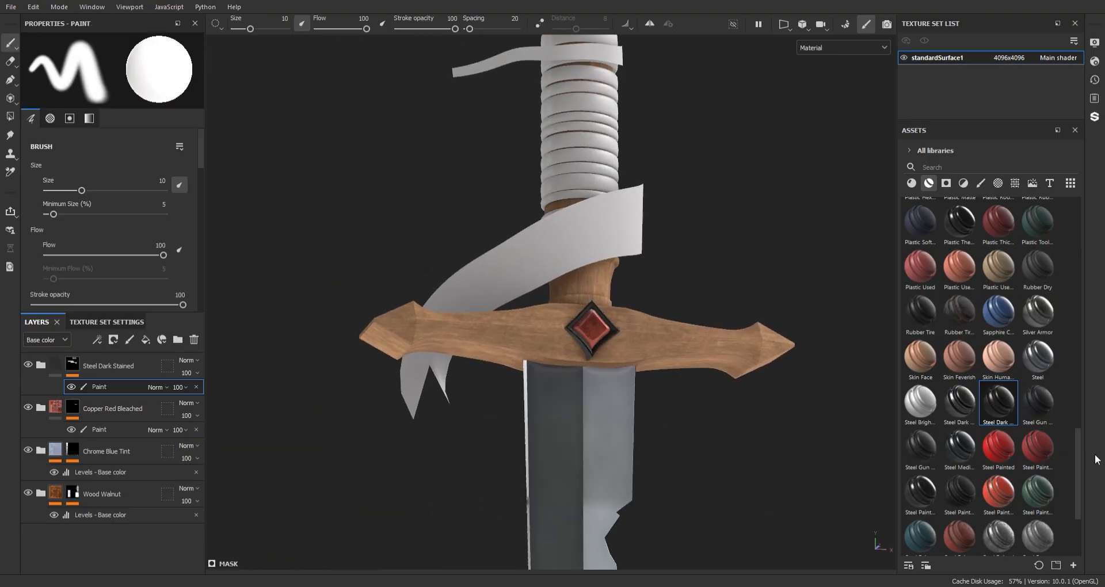
Apply the Fabric Linen Worn smart material above the Steel Dark Stained group.
{"action": "left_click_drag", "start_coordinate": [1082, 454], "coordinate": [1075, 287]}
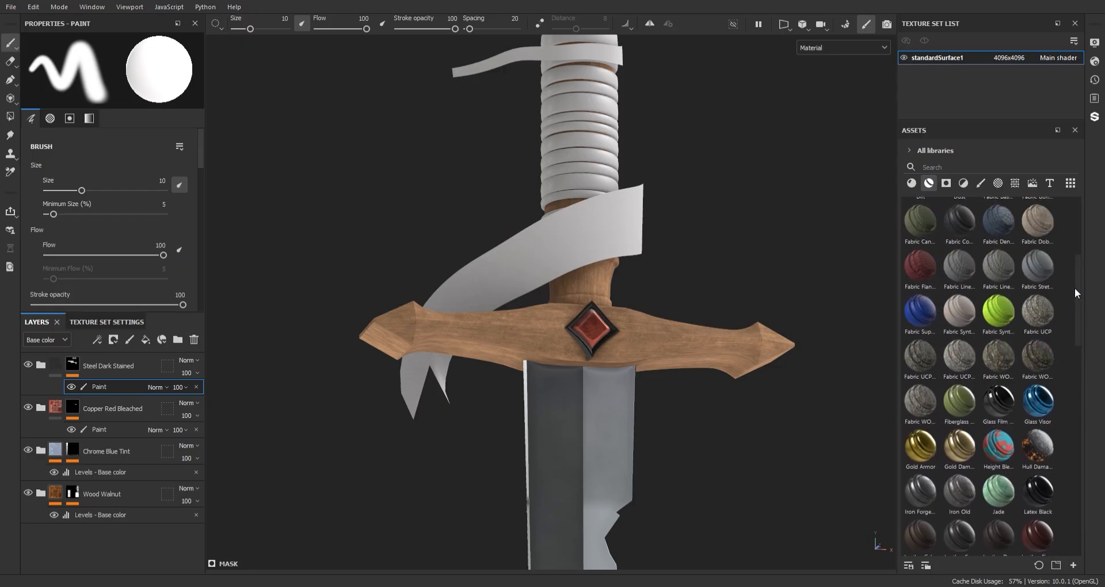
{"action": "scroll", "coordinate": [931, 331], "scroll_direction": "up", "scroll_amount": 5}
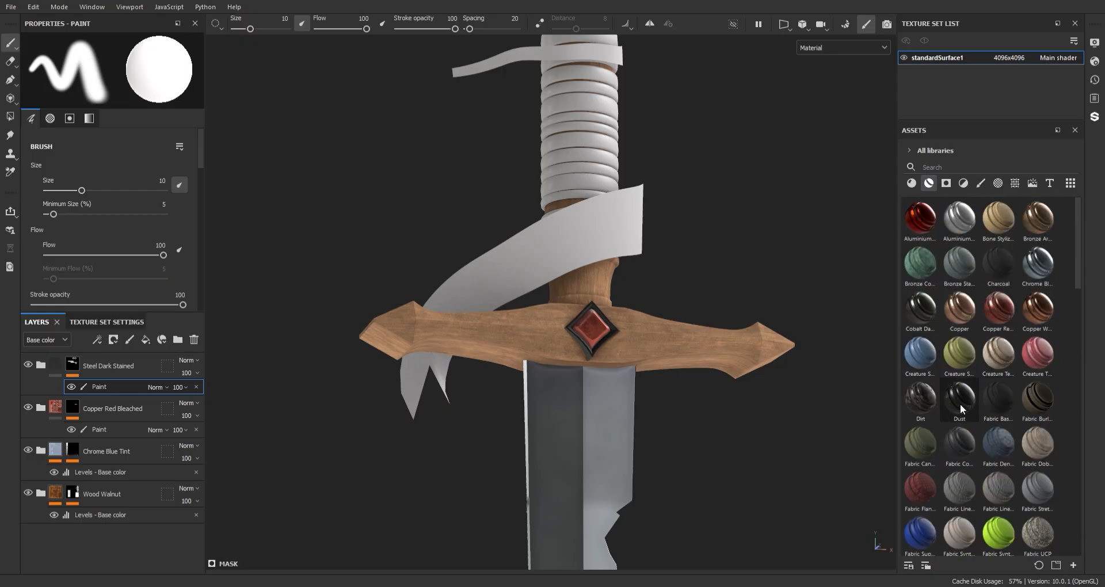
{"action": "left_click_drag", "start_coordinate": [1078, 264], "coordinate": [1079, 294]}
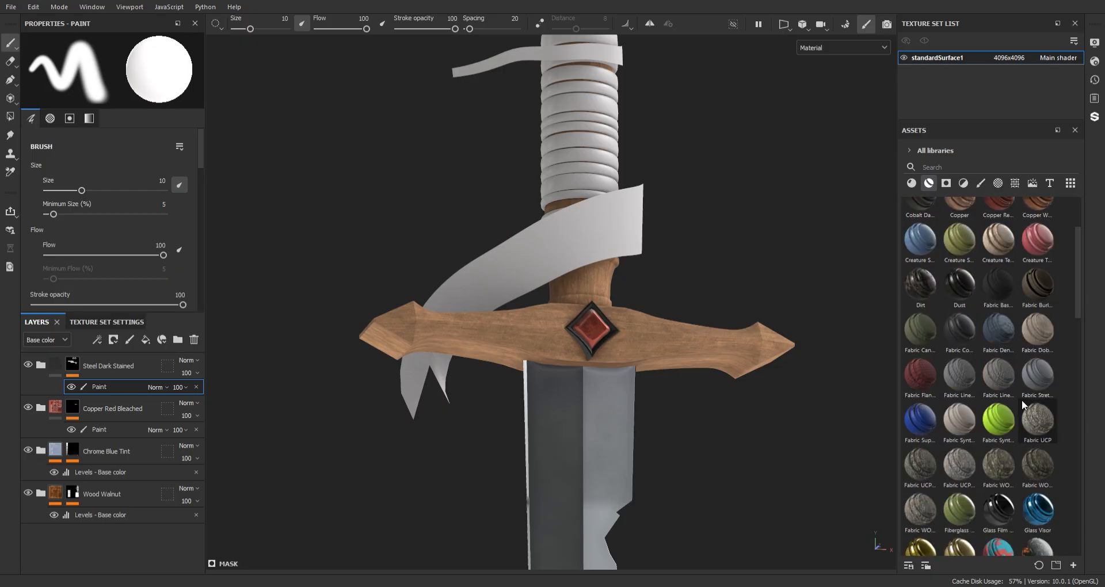
{"action": "left_click_drag", "start_coordinate": [996, 382], "coordinate": [107, 350]}
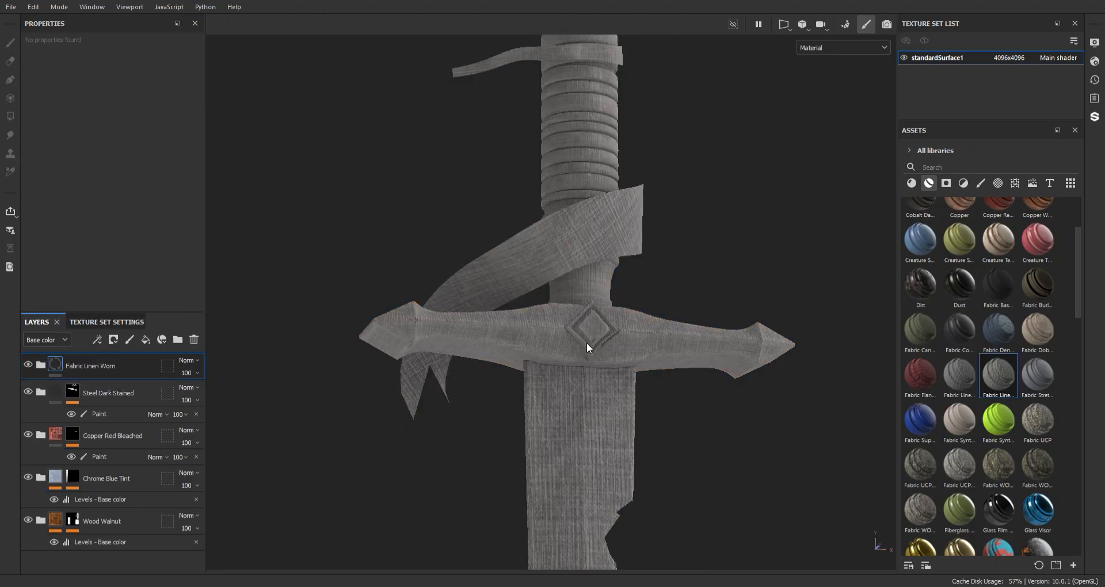
Add a black mask to Fabric Linen Worn and polygon-fill it to reveal the linen only on the grip wrappings and loose strips.
{"action": "middle_click_drag", "start_coordinate": [625, 224], "coordinate": [630, 257], "text": "alt"}
{"action": "scroll", "coordinate": [631, 258], "scroll_direction": "up", "scroll_amount": 3}
{"action": "left_click_drag", "start_coordinate": [633, 262], "coordinate": [633, 359], "text": "alt"}
{"action": "left_click", "coordinate": [146, 13]}
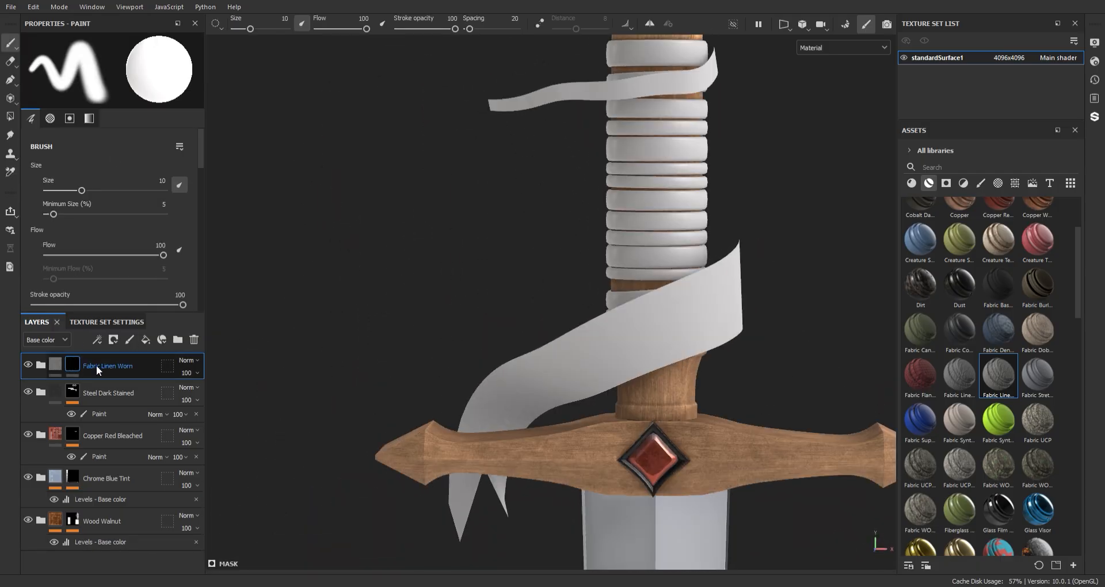
{"action": "right_click", "coordinate": [96, 365]}
{"action": "left_click", "coordinate": [150, 412]}
{"action": "key", "text": "4"}
{"action": "middle_click_drag", "start_coordinate": [739, 260], "coordinate": [615, 295], "text": "alt"}
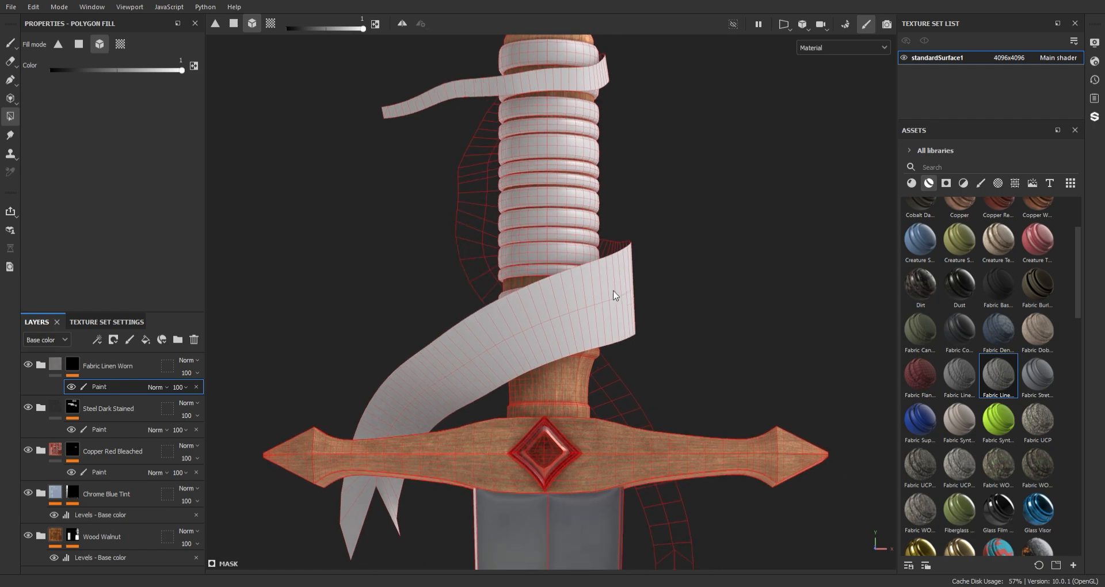
{"action": "scroll", "coordinate": [614, 290], "scroll_direction": "down", "scroll_amount": 2}
{"action": "mouse_move", "coordinate": [617, 116]}
{"action": "left_mouse_down"}
{"action": "mouse_move", "coordinate": [546, 321]}
{"action": "mouse_move", "coordinate": [691, 247]}
{"action": "mouse_move", "coordinate": [464, 207]}
{"action": "left_mouse_up"}
{"action": "key", "text": "1"}
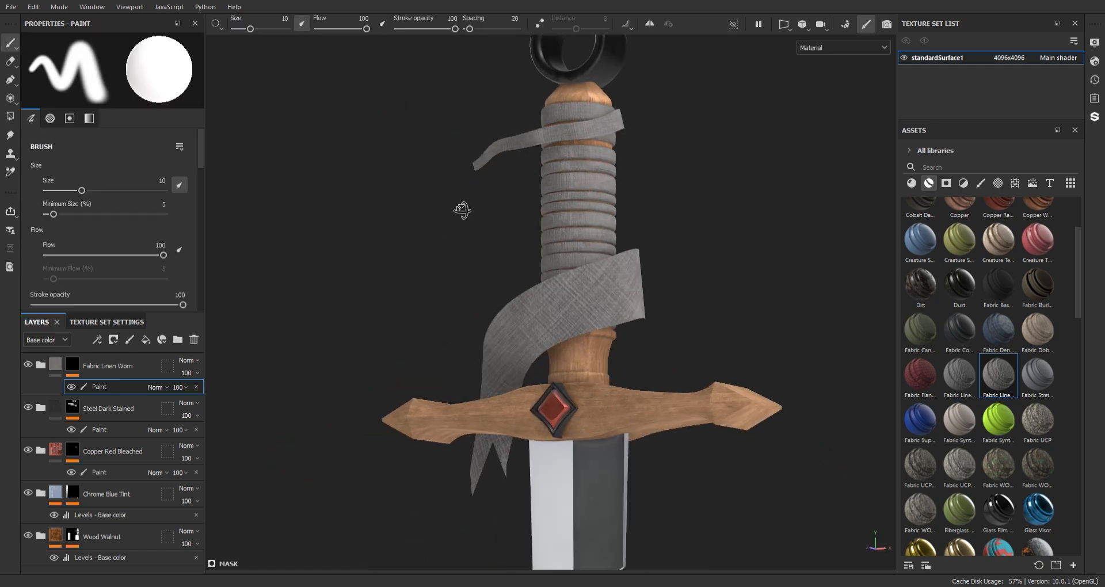
Set the base color of the Base layer in Fabric Linen Worn's Fabric Creased subgroup to a light cream.
{"action": "scroll", "coordinate": [639, 420], "scroll_direction": "up", "scroll_amount": 3}
{"action": "left_click", "coordinate": [40, 365]}
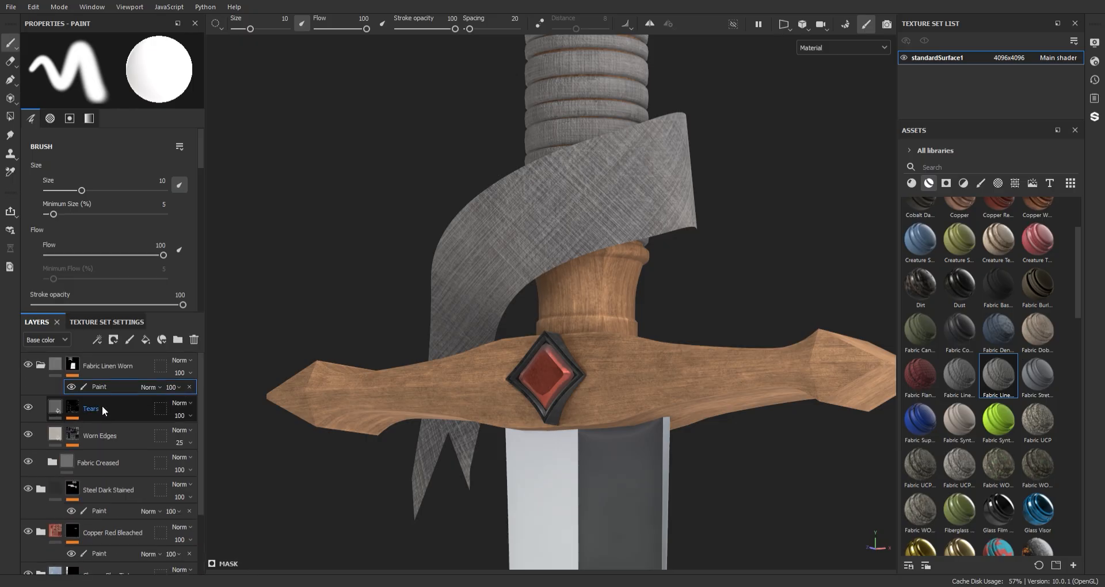
{"action": "left_click", "coordinate": [28, 461]}
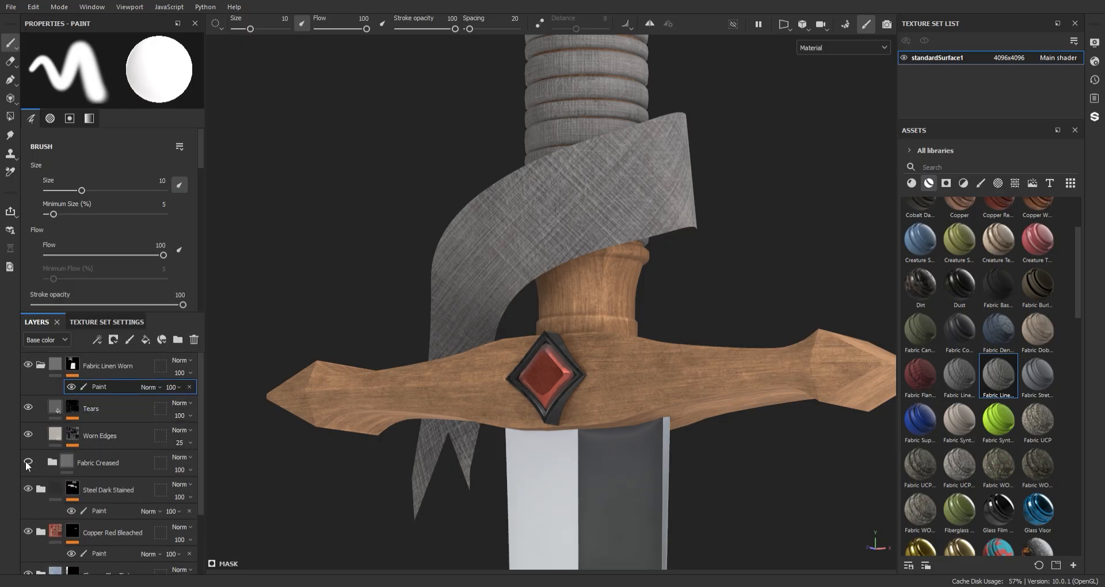
{"action": "left_click", "coordinate": [28, 461]}
{"action": "left_click", "coordinate": [86, 462]}
{"action": "left_click", "coordinate": [52, 462]}
{"action": "scroll", "coordinate": [80, 459], "scroll_direction": "down", "scroll_amount": 1}
{"action": "scroll", "coordinate": [83, 459], "scroll_direction": "down", "scroll_amount": 3}
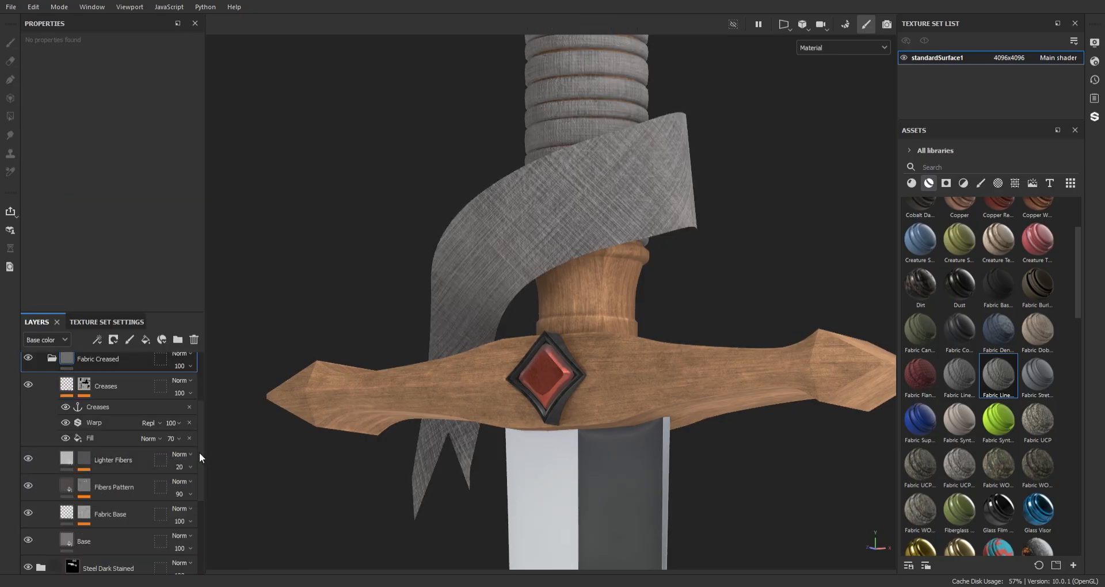
{"action": "left_click", "coordinate": [92, 514]}
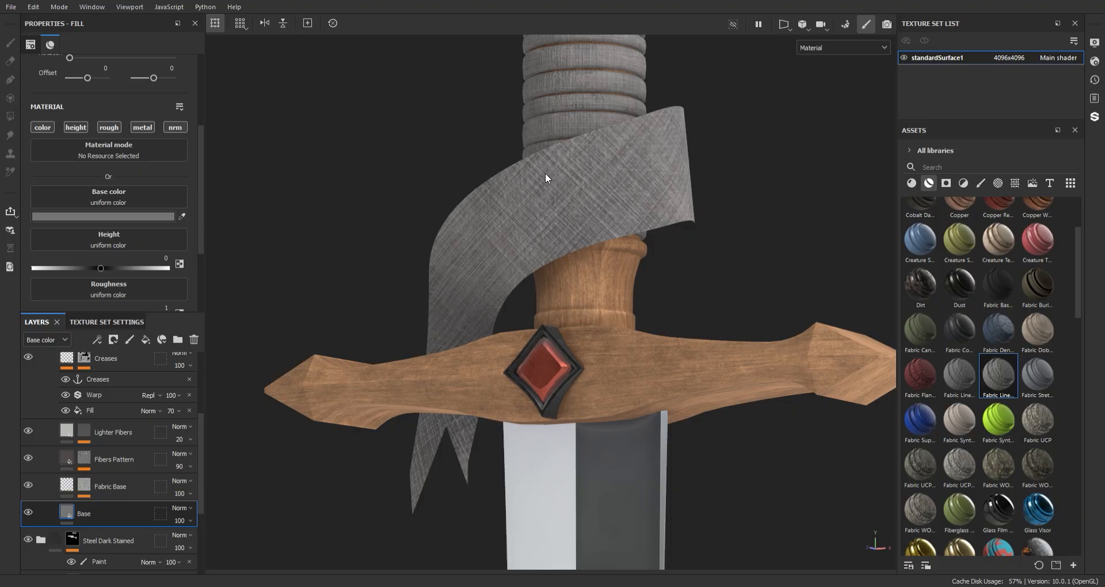
{"action": "scroll", "coordinate": [544, 174], "scroll_direction": "up", "scroll_amount": 3}
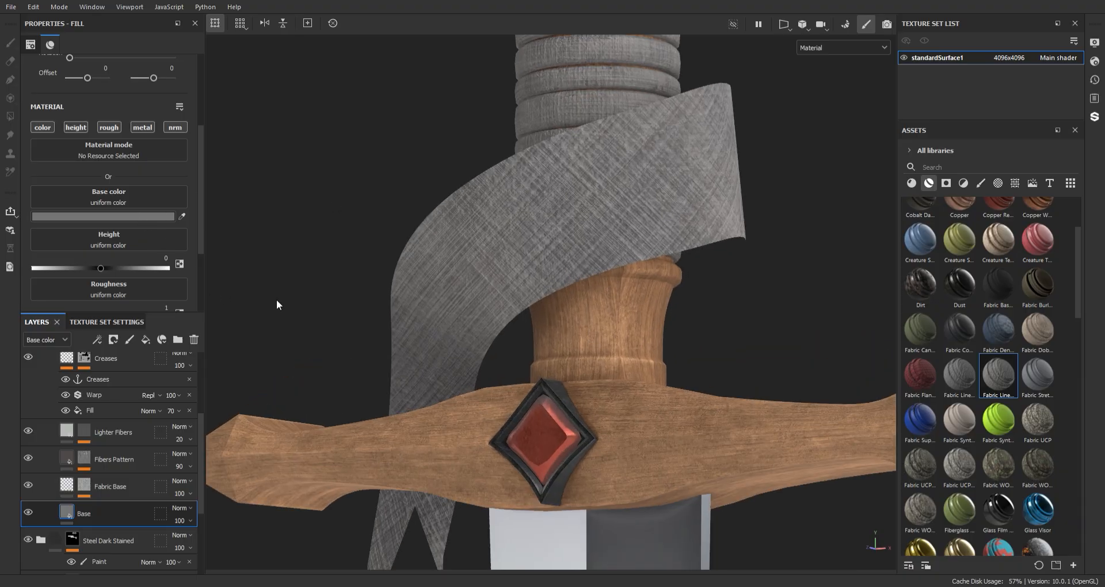
{"action": "left_click_drag", "start_coordinate": [173, 202], "coordinate": [142, 181]}
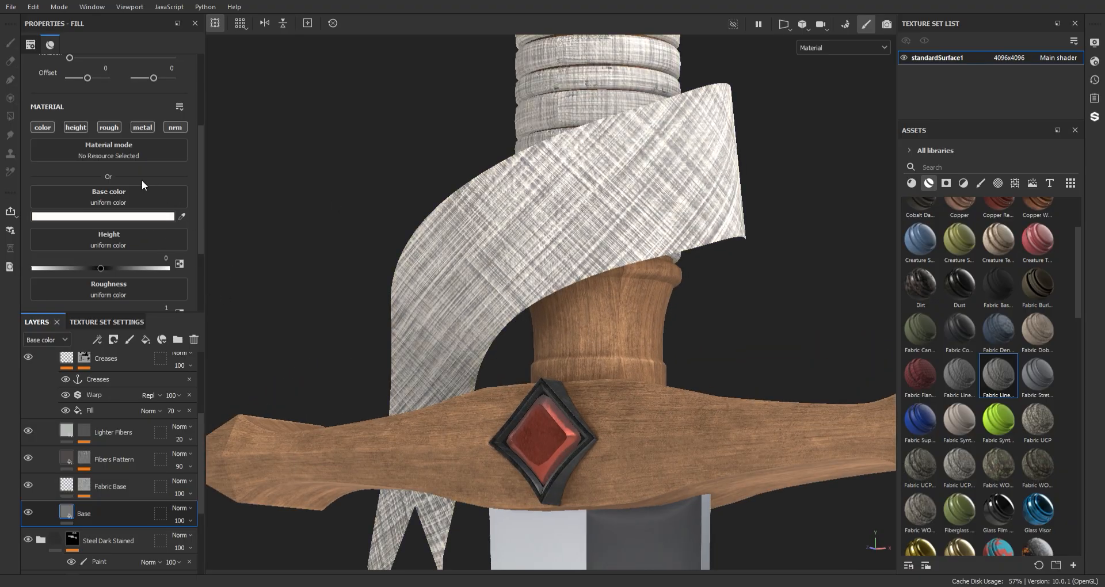
{"action": "scroll", "coordinate": [350, 242], "scroll_direction": "down", "scroll_amount": 5}
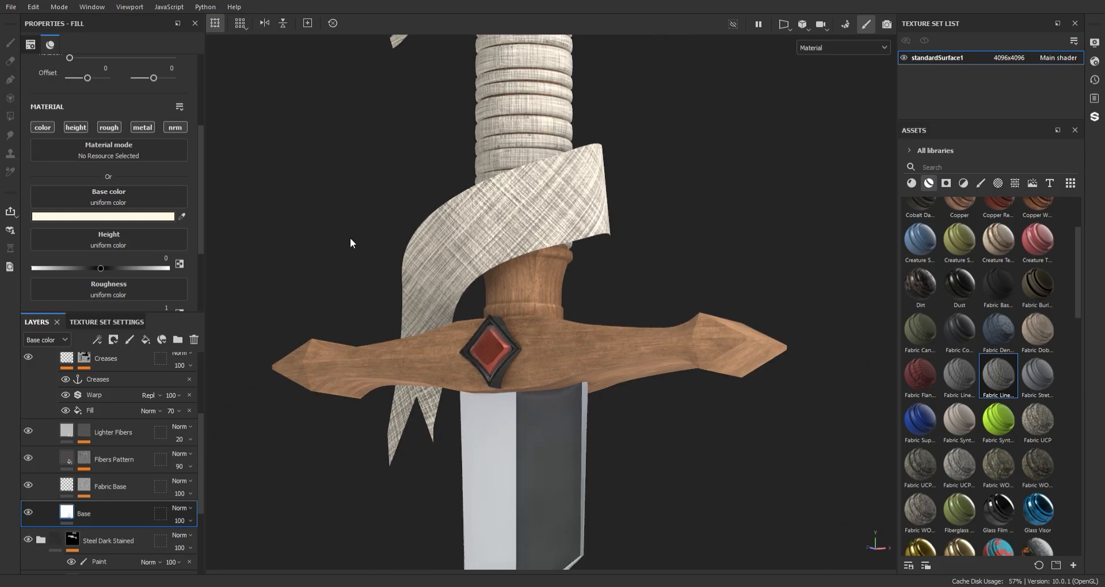
Check the Fibers Pattern layer's effect on the cloth and set its fill to Tri-planar projection.
{"action": "scroll", "coordinate": [434, 262], "scroll_direction": "up", "scroll_amount": 2}
{"action": "middle_click_drag", "start_coordinate": [425, 269], "coordinate": [453, 249], "text": "alt"}
{"action": "scroll", "coordinate": [453, 249], "scroll_direction": "up", "scroll_amount": 3}
{"action": "middle_click_drag", "start_coordinate": [513, 353], "coordinate": [513, 312], "text": "alt"}
{"action": "left_click", "coordinate": [28, 459]}
{"action": "left_click", "coordinate": [28, 459]}
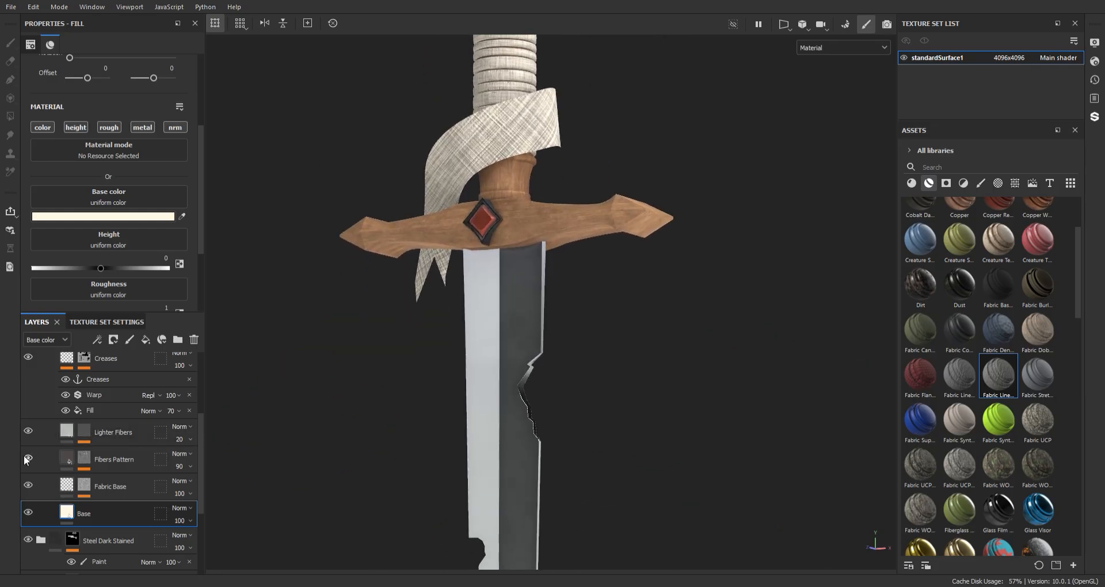
{"action": "left_click", "coordinate": [98, 462]}
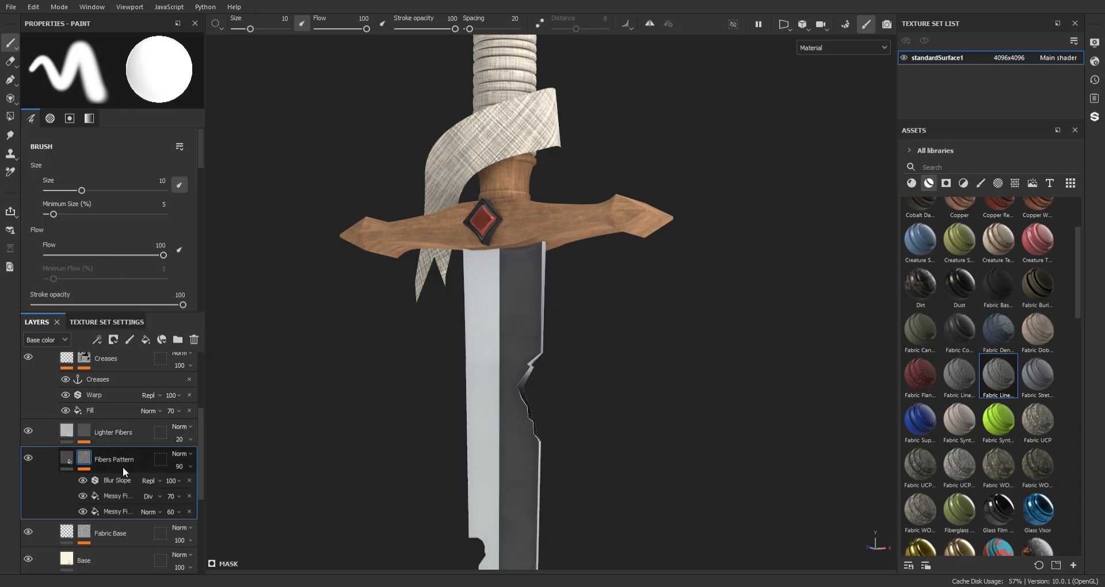
{"action": "left_click", "coordinate": [66, 459]}
{"action": "scroll", "coordinate": [115, 224], "scroll_direction": "up", "scroll_amount": 3}
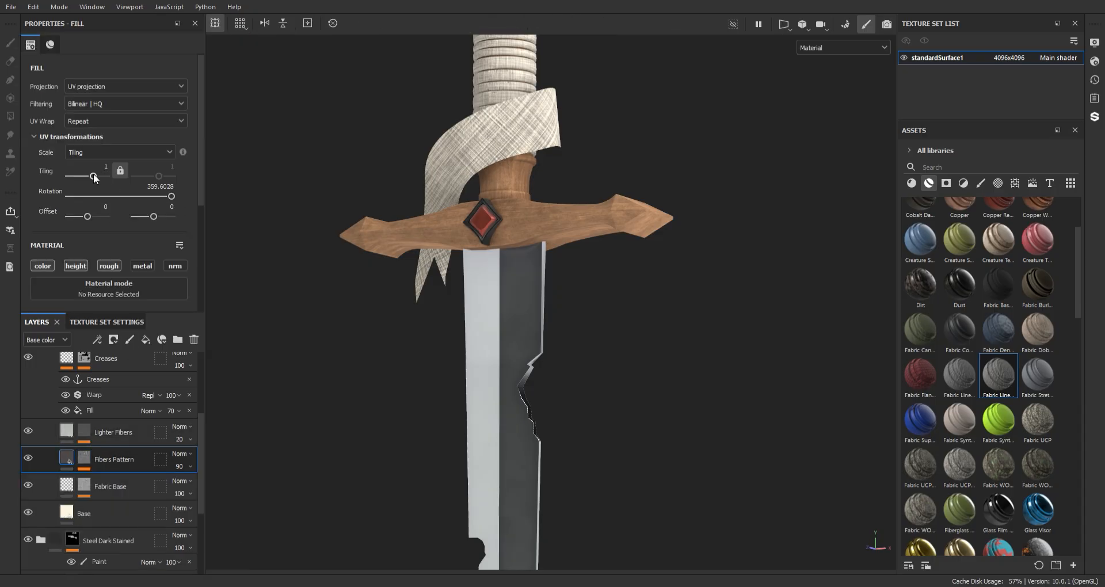
{"action": "left_click_drag", "start_coordinate": [94, 177], "coordinate": [102, 176]}
Set the custom noise Balance to 0.73 in the Blur Slope filter on the Fibers Pattern mask.
{"action": "left_click", "coordinate": [112, 463]}
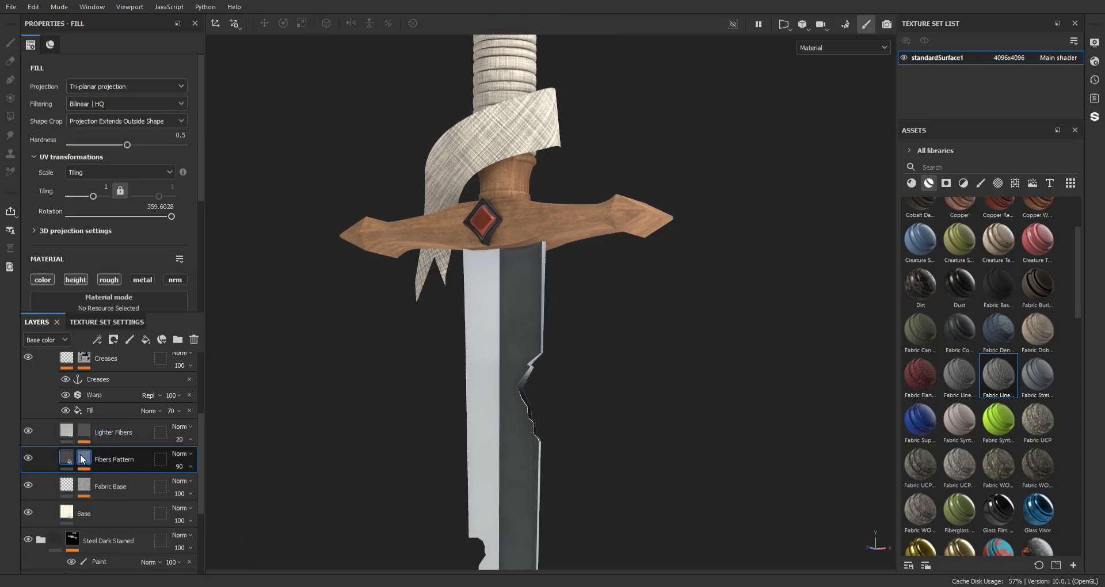
{"action": "left_click", "coordinate": [124, 478]}
{"action": "scroll", "coordinate": [469, 142], "scroll_direction": "up", "scroll_amount": 4}
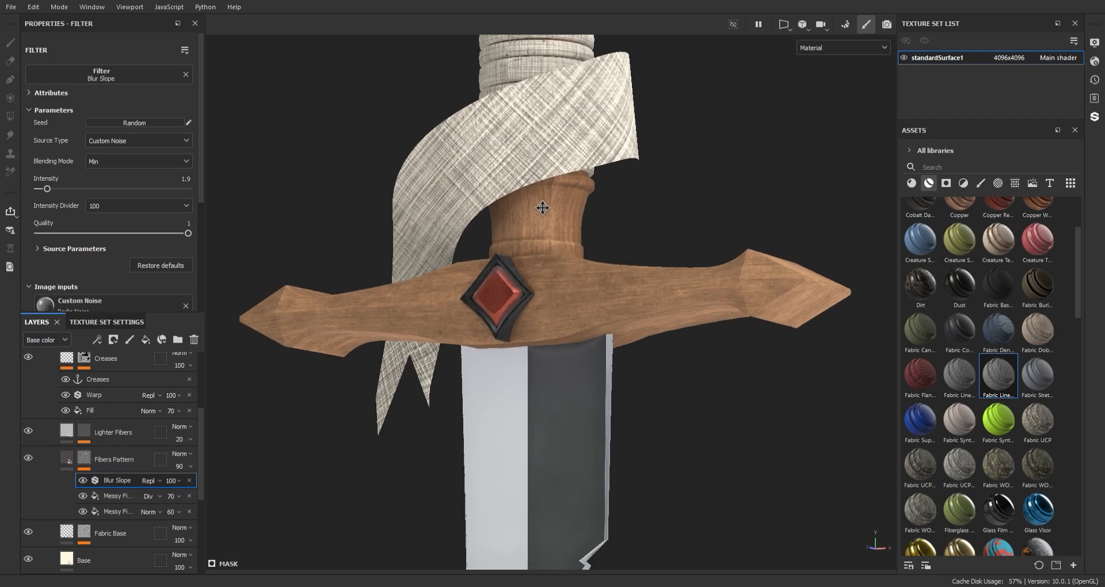
{"action": "scroll", "coordinate": [150, 244], "scroll_direction": "down", "scroll_amount": 3}
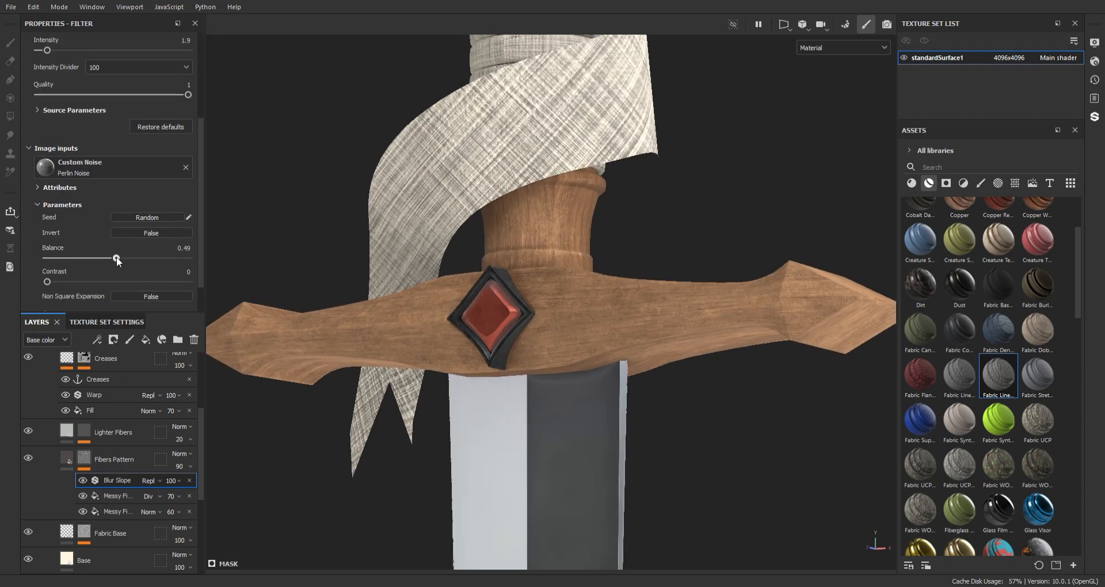
{"action": "left_click_drag", "start_coordinate": [117, 258], "coordinate": [151, 258]}
{"action": "scroll", "coordinate": [527, 168], "scroll_direction": "down", "scroll_amount": 2}
{"action": "left_click_drag", "start_coordinate": [527, 169], "coordinate": [505, 200], "text": "alt"}
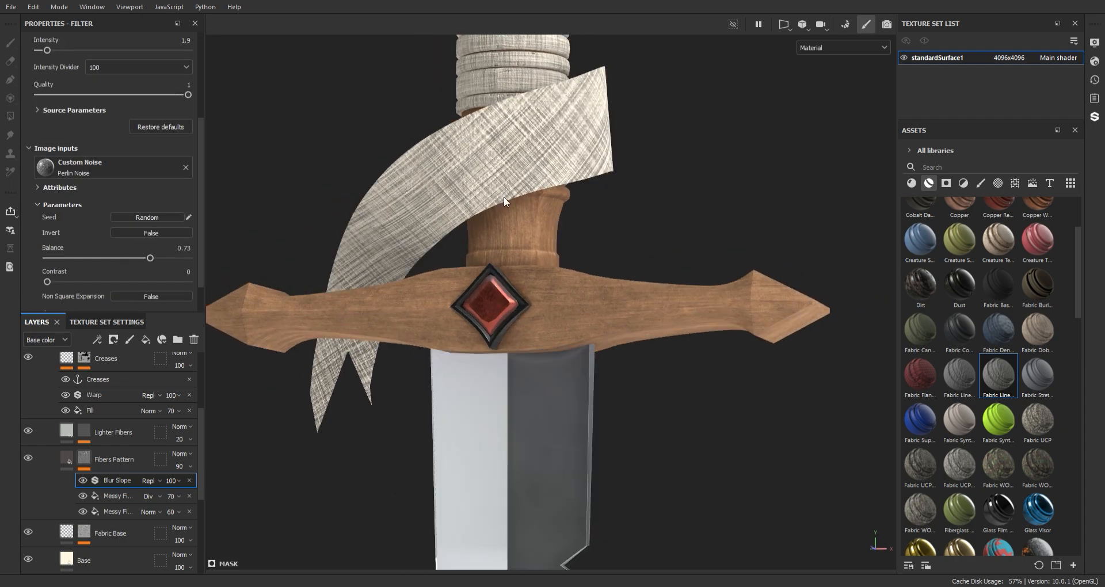
Compare the cloth with and without Fibers Pattern and lower that layer's opacity to 61.
{"action": "scroll", "coordinate": [21, 499], "scroll_direction": "down", "scroll_amount": 2}
{"action": "left_click", "coordinate": [28, 423]}
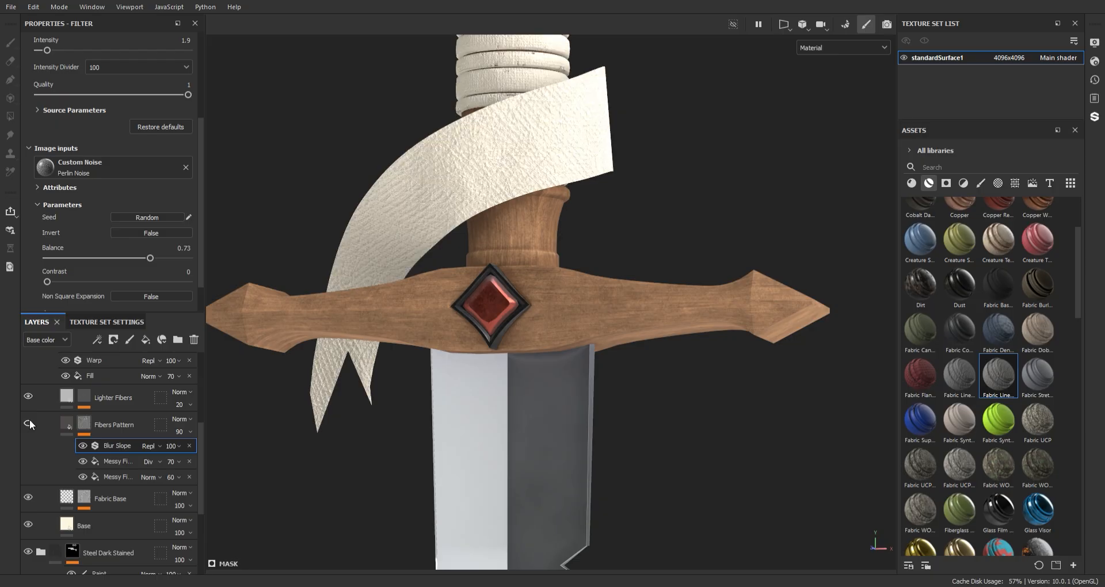
{"action": "left_click", "coordinate": [28, 423]}
{"action": "left_click", "coordinate": [29, 424]}
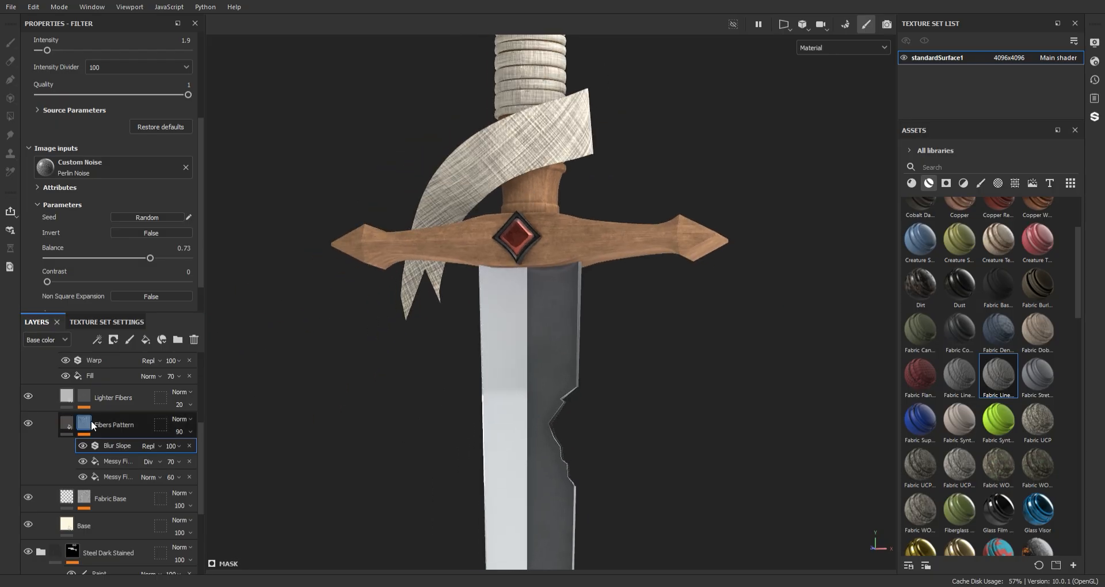
{"action": "left_click", "coordinate": [181, 435]}
{"action": "mouse_move", "coordinate": [197, 451]}
{"action": "left_mouse_down"}
{"action": "mouse_move", "coordinate": [184, 451]}
{"action": "mouse_move", "coordinate": [205, 451]}
{"action": "left_mouse_up"}
Examine the whole sword from blade to pommel, checking the linen wrapping and dark steel parts.
{"action": "middle_click_drag", "start_coordinate": [490, 267], "coordinate": [477, 297], "text": "alt"}
{"action": "left_click_drag", "start_coordinate": [477, 297], "coordinate": [501, 277], "text": "alt"}
{"action": "right_click_drag", "start_coordinate": [501, 276], "coordinate": [436, 207], "text": "alt"}
{"action": "middle_click_drag", "start_coordinate": [486, 429], "coordinate": [501, 242], "text": "alt"}
{"action": "right_click_drag", "start_coordinate": [501, 242], "coordinate": [474, 212], "text": "alt"}
{"action": "left_click_drag", "start_coordinate": [473, 212], "coordinate": [495, 233], "text": "alt"}
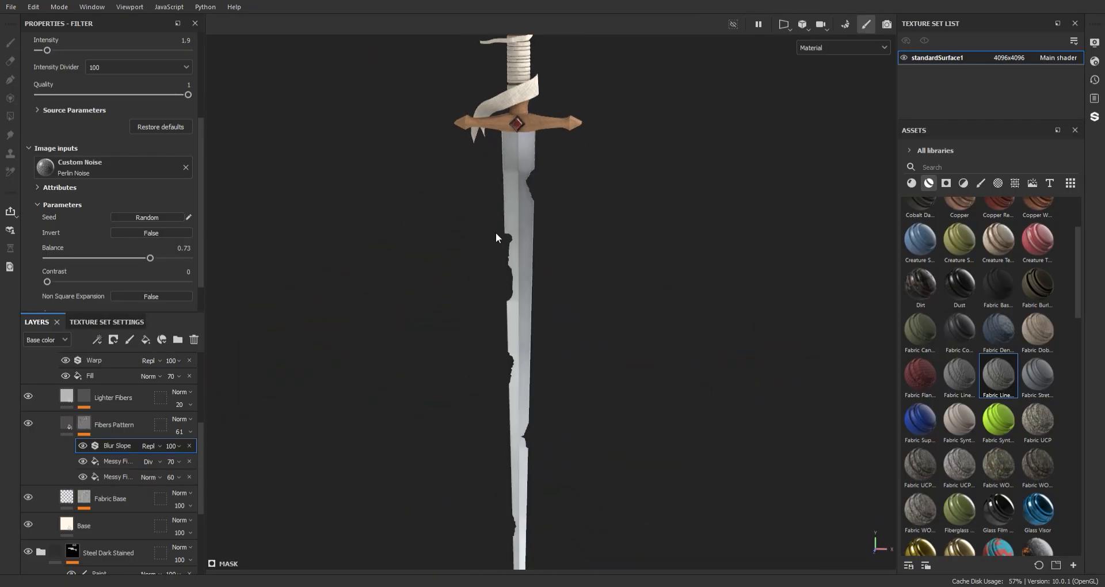
{"action": "middle_click_drag", "start_coordinate": [496, 233], "coordinate": [517, 343], "text": "alt"}
{"action": "right_click_drag", "start_coordinate": [517, 342], "coordinate": [636, 495], "text": "alt"}
{"action": "middle_click_drag", "start_coordinate": [497, 184], "coordinate": [512, 339], "text": "alt"}
{"action": "right_click_drag", "start_coordinate": [512, 339], "coordinate": [615, 471], "text": "alt"}
{"action": "middle_click_drag", "start_coordinate": [576, 253], "coordinate": [598, 368], "text": "alt"}
{"action": "right_click_drag", "start_coordinate": [598, 368], "coordinate": [569, 335], "text": "alt"}
{"action": "middle_click_drag", "start_coordinate": [688, 445], "coordinate": [681, 424], "text": "alt"}
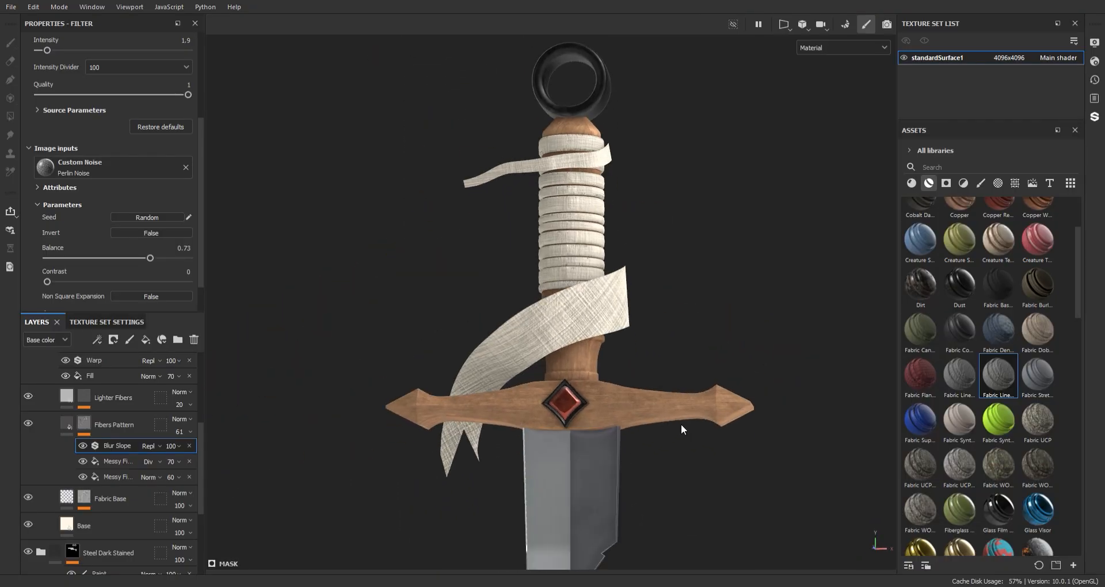
Collapse the Fabric Linen Worn folder and add a new fill layer at the very top of the layer stack.
{"action": "right_click_drag", "start_coordinate": [699, 463], "coordinate": [614, 368], "text": "alt"}
{"action": "middle_click_drag", "start_coordinate": [614, 367], "coordinate": [599, 340], "text": "alt"}
{"action": "scroll", "coordinate": [195, 439], "scroll_direction": "up", "scroll_amount": 5}
{"action": "left_click", "coordinate": [40, 364]}
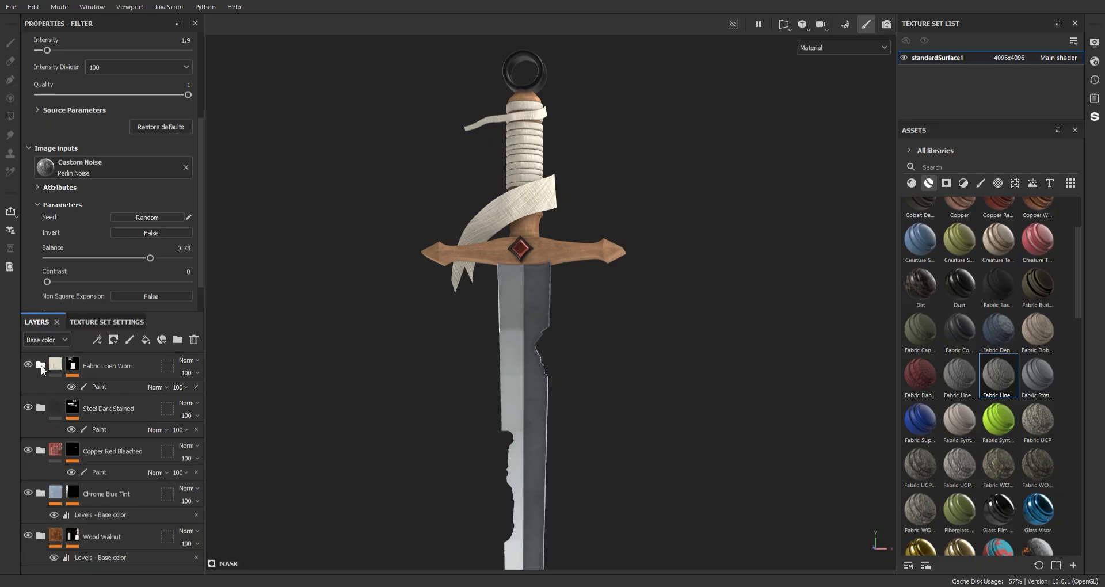
{"action": "left_click", "coordinate": [150, 343]}
{"action": "scroll", "coordinate": [135, 446], "scroll_direction": "down", "scroll_amount": 3}
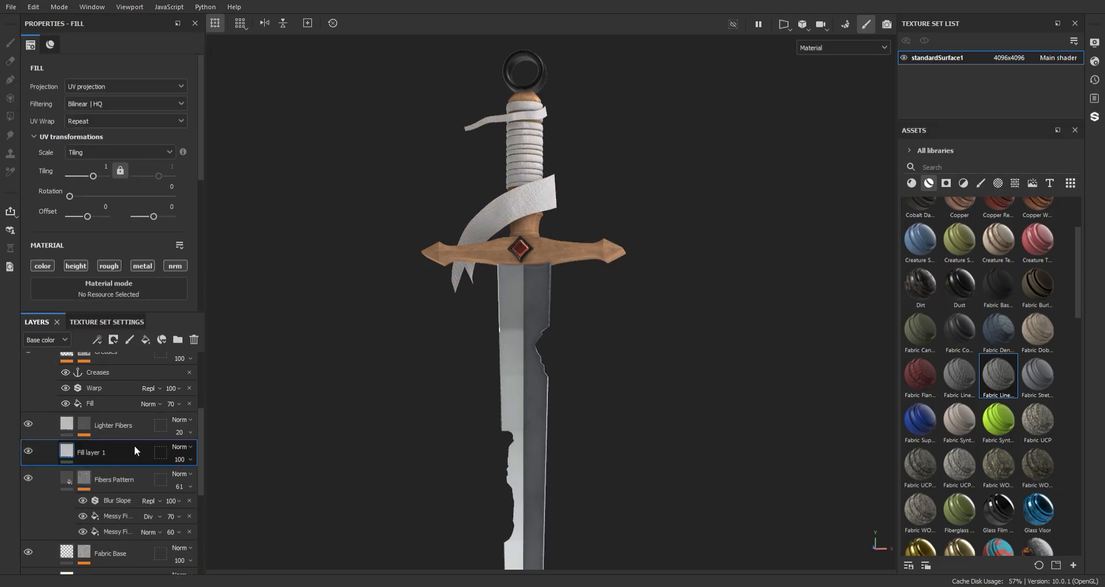
{"action": "left_click_drag", "start_coordinate": [88, 450], "coordinate": [90, 403]}
{"action": "scroll", "coordinate": [47, 379], "scroll_direction": "up", "scroll_amount": 3}
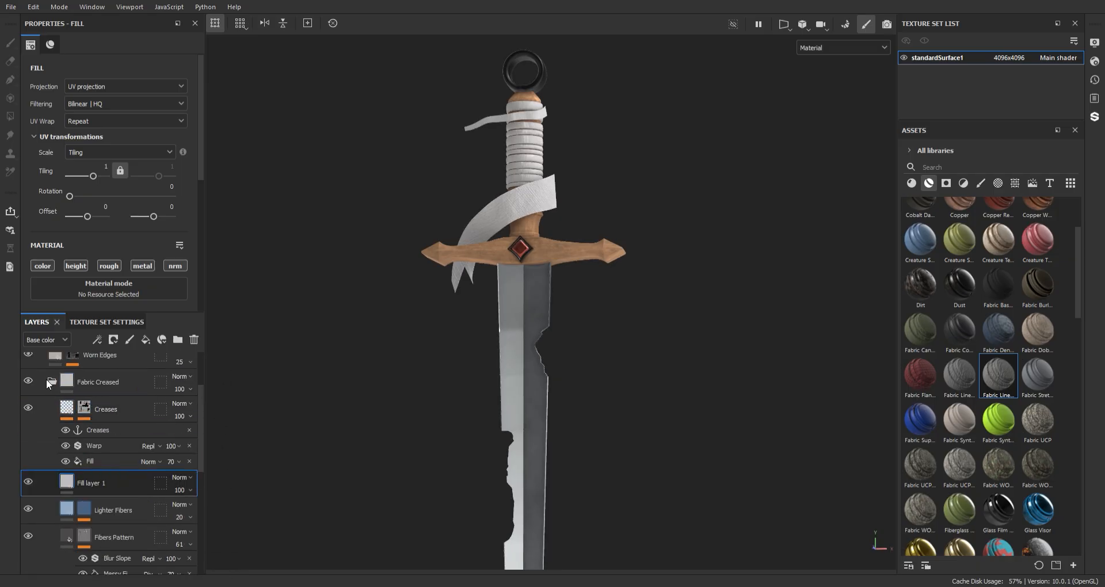
{"action": "left_click_drag", "start_coordinate": [68, 485], "coordinate": [88, 358]}
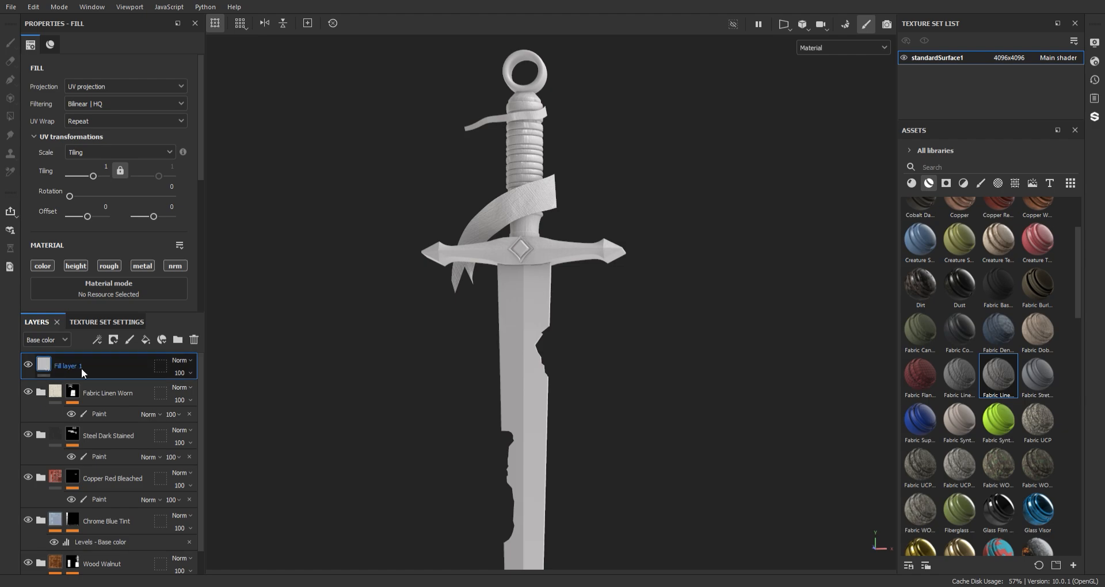
Limit the new fill layer to the color and roughness channels, disabling height, metal and normal.
{"action": "scroll", "coordinate": [123, 259], "scroll_direction": "down", "scroll_amount": 2}
{"action": "left_click", "coordinate": [150, 197]}
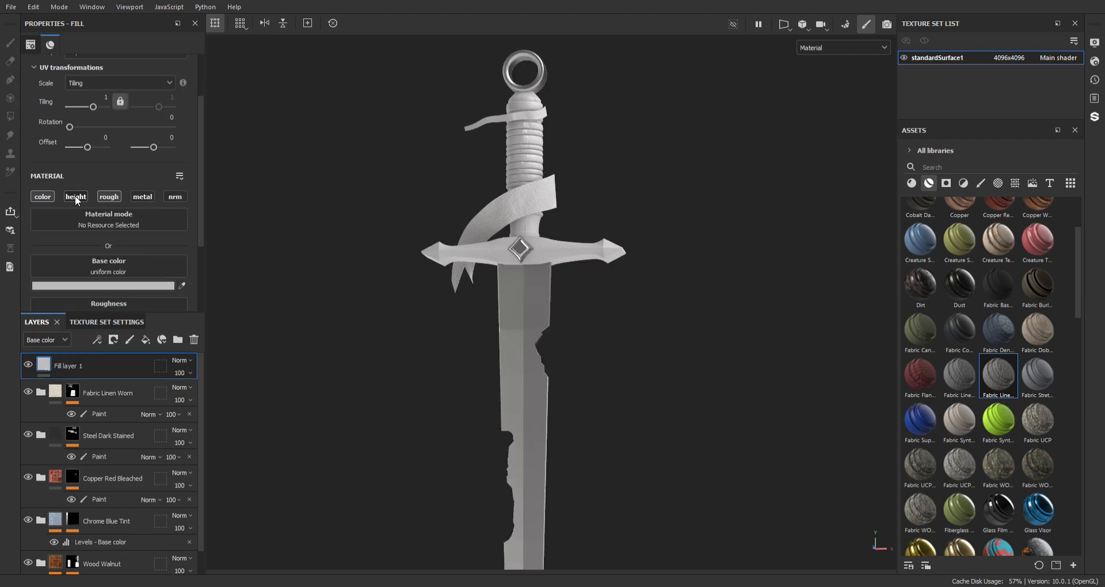
{"action": "scroll", "coordinate": [111, 278], "scroll_direction": "down", "scroll_amount": 3}
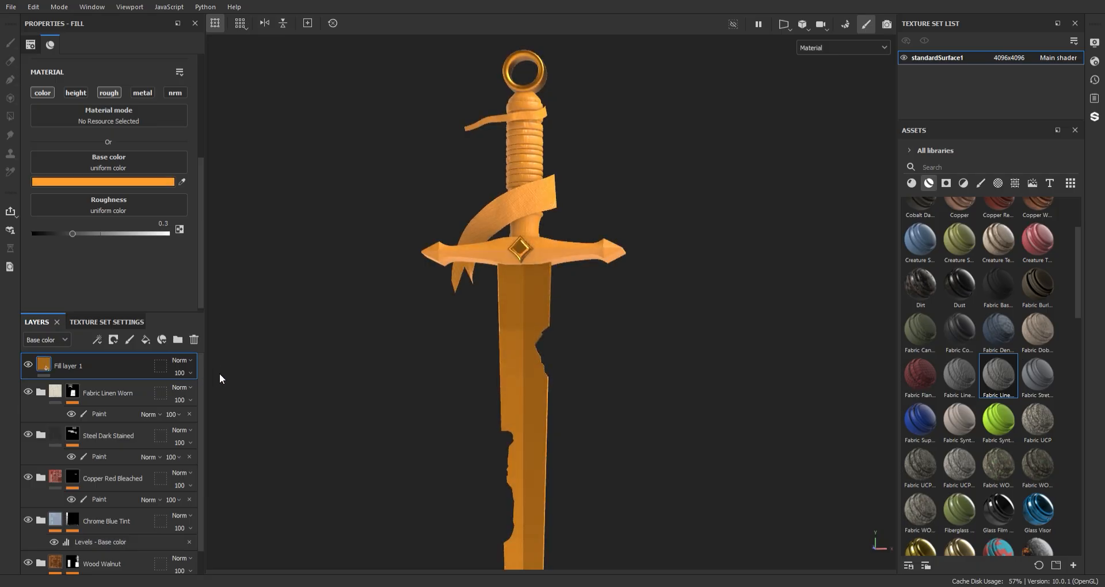
Set the fill layer's base color to a dull, muddy brown and raise its roughness.
{"action": "left_click_drag", "start_coordinate": [226, 187], "coordinate": [186, 220]}
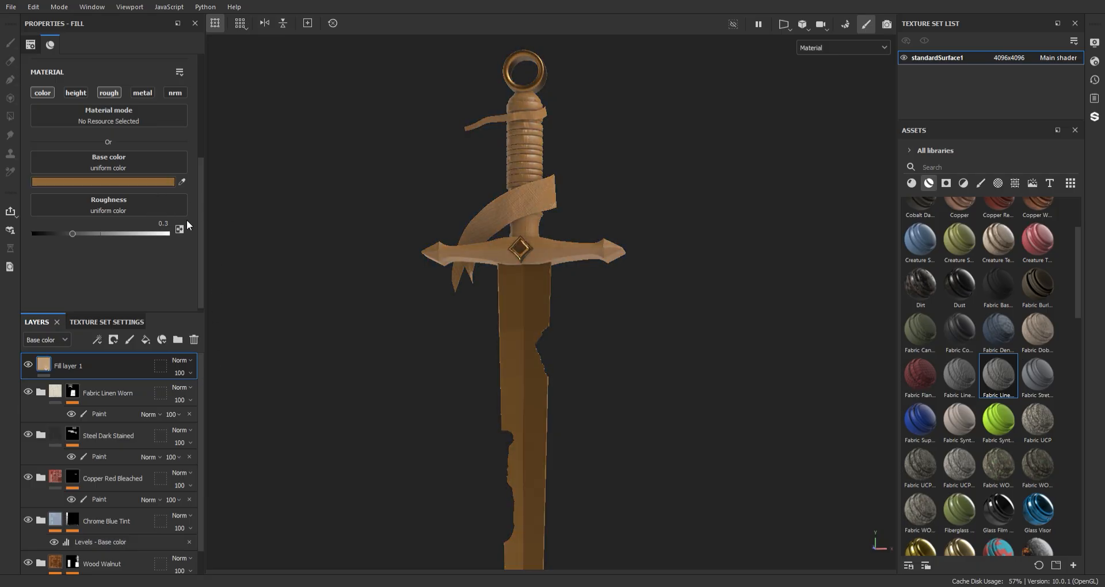
{"action": "left_click_drag", "start_coordinate": [245, 277], "coordinate": [157, 357]}
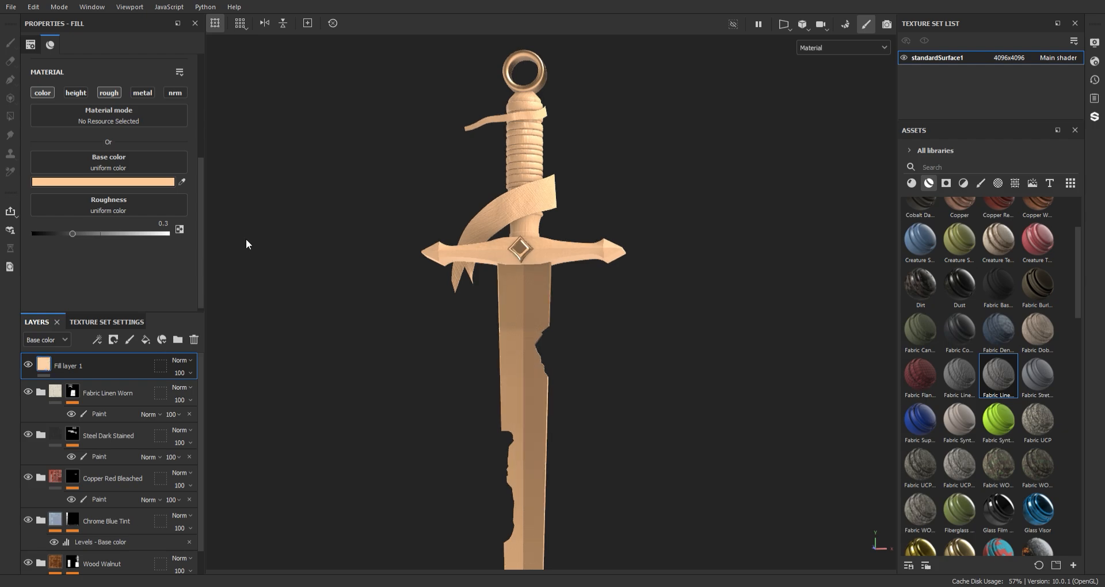
{"action": "left_click_drag", "start_coordinate": [245, 268], "coordinate": [244, 275]}
{"action": "left_click", "coordinate": [178, 164]}
{"action": "left_click_drag", "start_coordinate": [180, 165], "coordinate": [157, 159]}
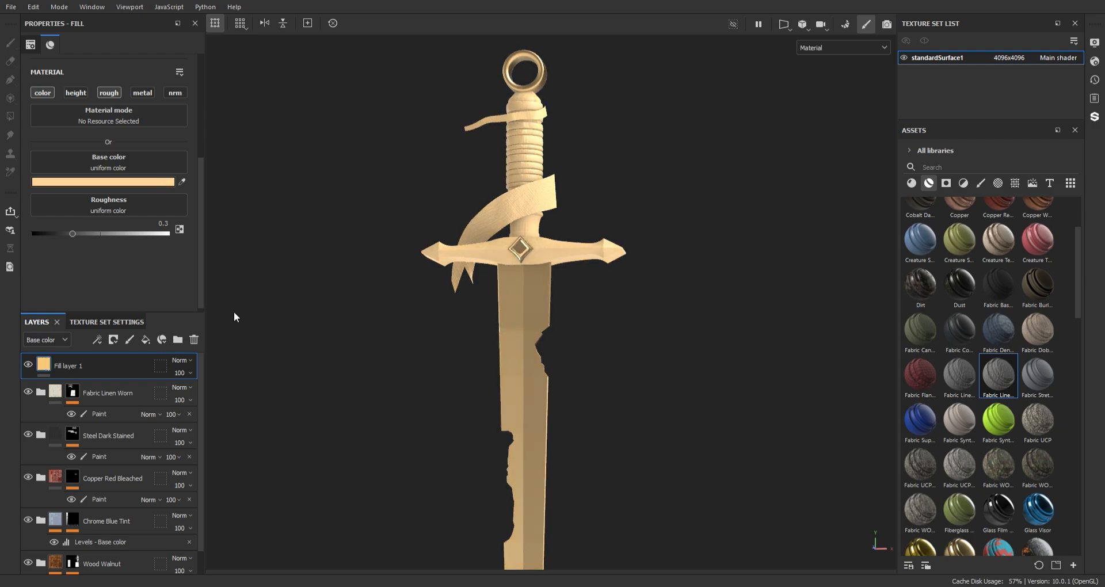
{"action": "left_click_drag", "start_coordinate": [167, 378], "coordinate": [157, 374]}
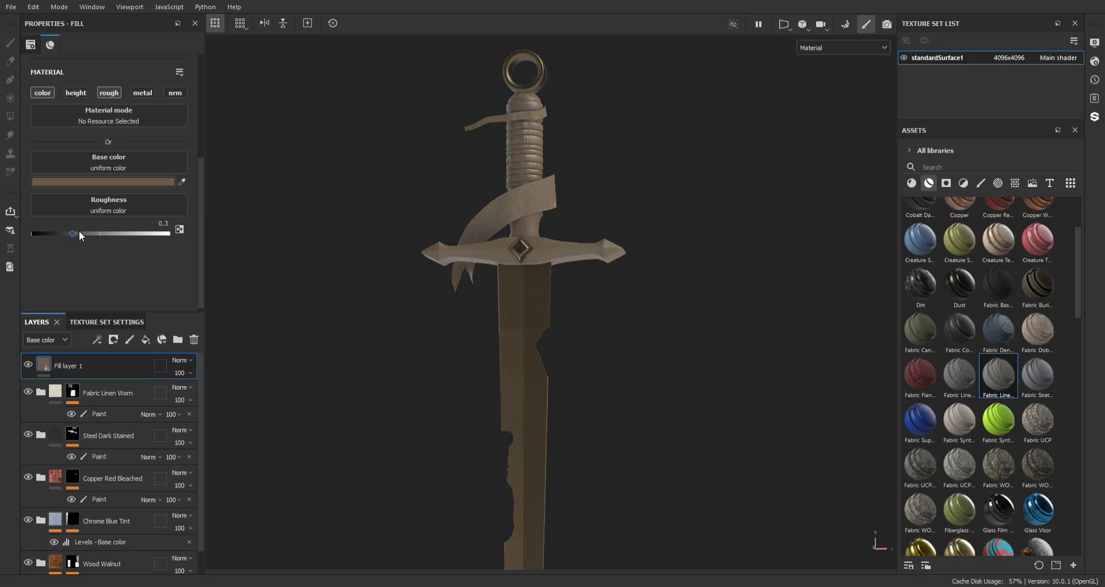
{"action": "mouse_move", "coordinate": [79, 232]}
{"action": "left_mouse_down"}
{"action": "mouse_move", "coordinate": [158, 233]}
{"action": "mouse_move", "coordinate": [199, 258]}
{"action": "left_mouse_up"}
Give Fill layer 1 a black mask and add a Dirt generator to it.
{"action": "right_click", "coordinate": [79, 365]}
{"action": "left_click", "coordinate": [140, 14]}
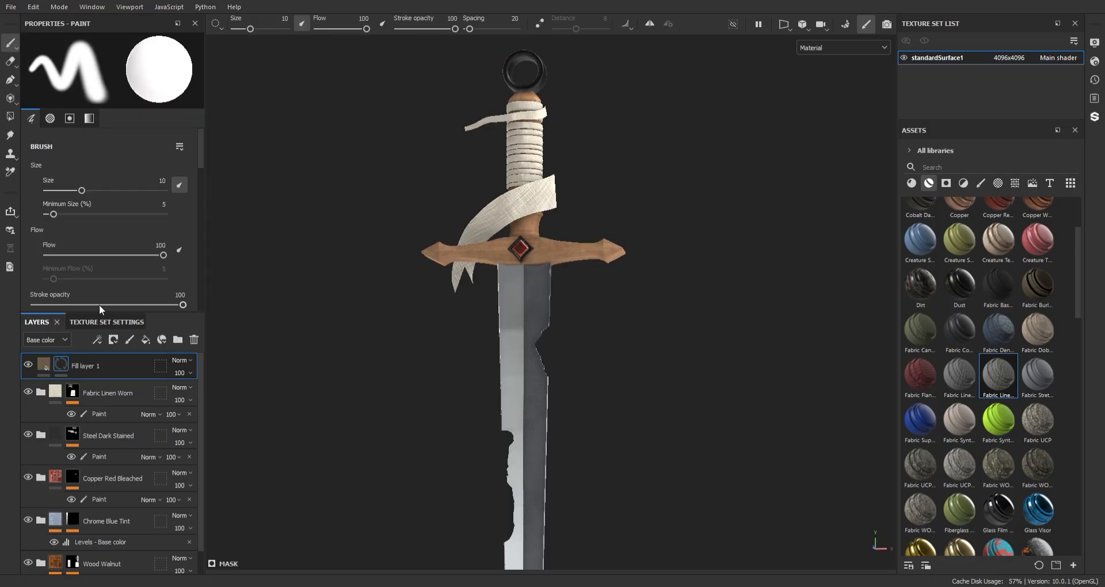
{"action": "right_click", "coordinate": [123, 377]}
{"action": "left_click", "coordinate": [114, 74]}
{"action": "left_click", "coordinate": [114, 73]}
{"action": "left_click", "coordinate": [130, 126]}
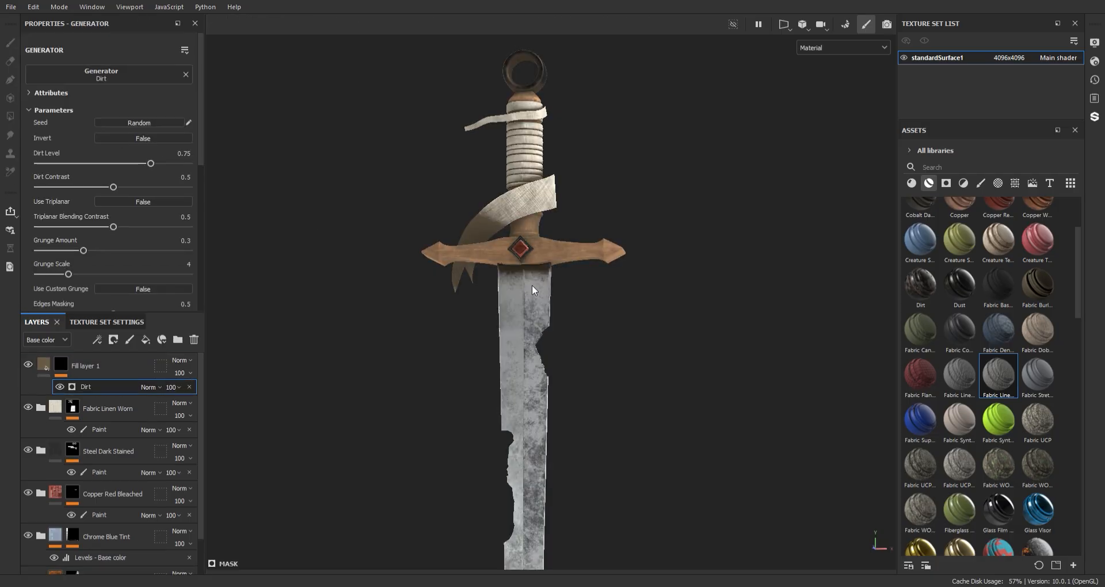
Check the dirt around the guard and blade and set the generator's Dirt Level to 0.82.
{"action": "right_click_drag", "start_coordinate": [532, 285], "coordinate": [456, 148], "text": "alt"}
{"action": "left_click_drag", "start_coordinate": [456, 148], "coordinate": [449, 140], "text": "alt"}
{"action": "right_click_drag", "start_coordinate": [449, 140], "coordinate": [564, 345], "text": "alt"}
{"action": "left_click_drag", "start_coordinate": [564, 346], "coordinate": [472, 395], "text": "alt"}
{"action": "scroll", "coordinate": [564, 435], "scroll_direction": "down", "scroll_amount": 2}
{"action": "left_click_drag", "start_coordinate": [564, 435], "coordinate": [563, 285], "text": "alt"}
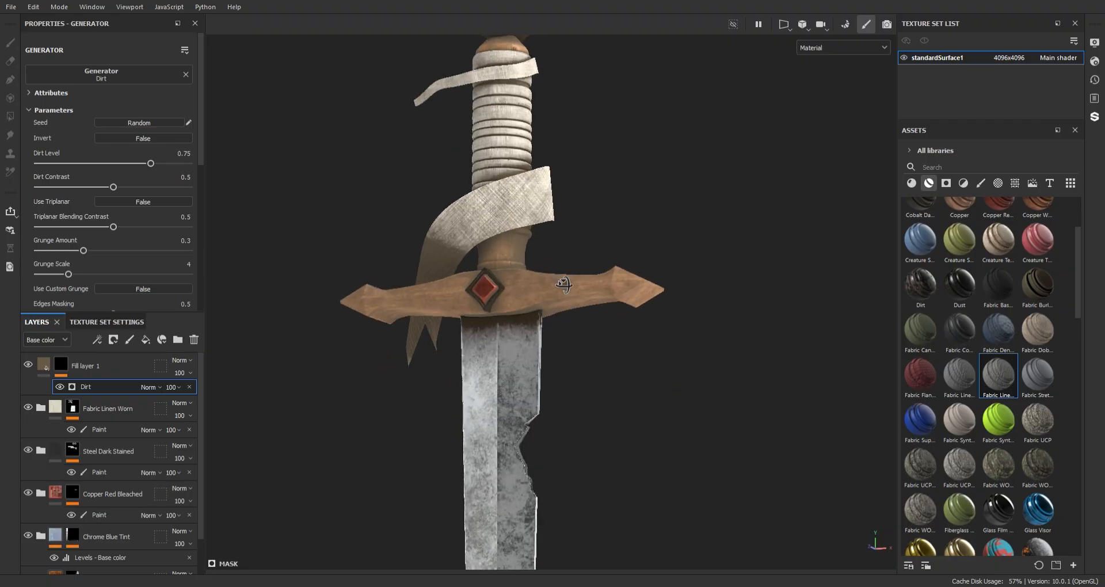
{"action": "left_click_drag", "start_coordinate": [151, 163], "coordinate": [173, 164]}
{"action": "scroll", "coordinate": [486, 276], "scroll_direction": "down", "scroll_amount": 4}
{"action": "middle_click_drag", "start_coordinate": [488, 302], "coordinate": [453, 118], "text": "alt"}
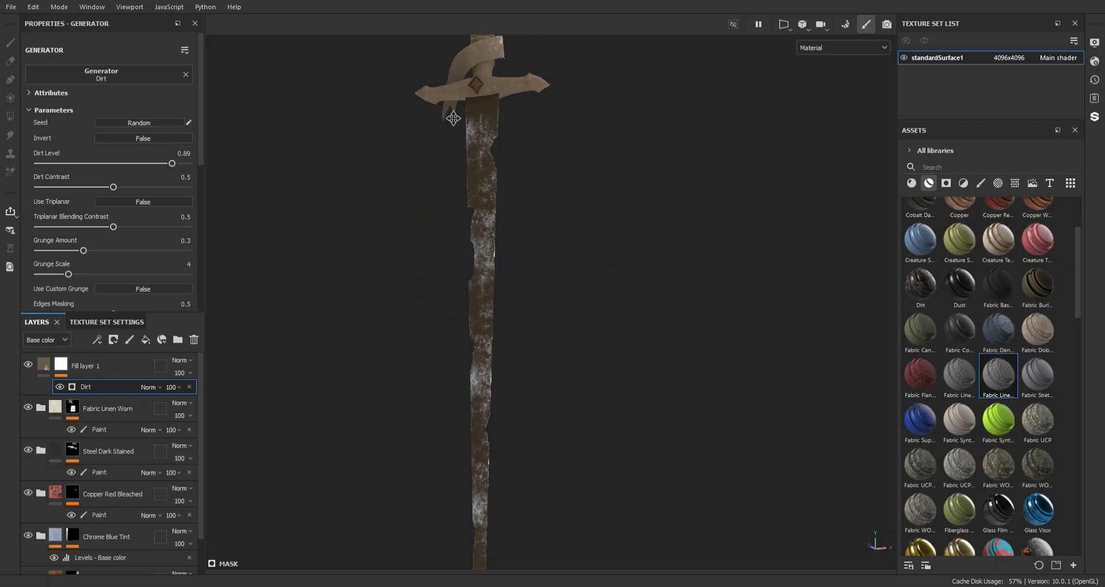
{"action": "scroll", "coordinate": [511, 313], "scroll_direction": "up", "scroll_amount": 6}
{"action": "left_click_drag", "start_coordinate": [172, 164], "coordinate": [161, 163]}
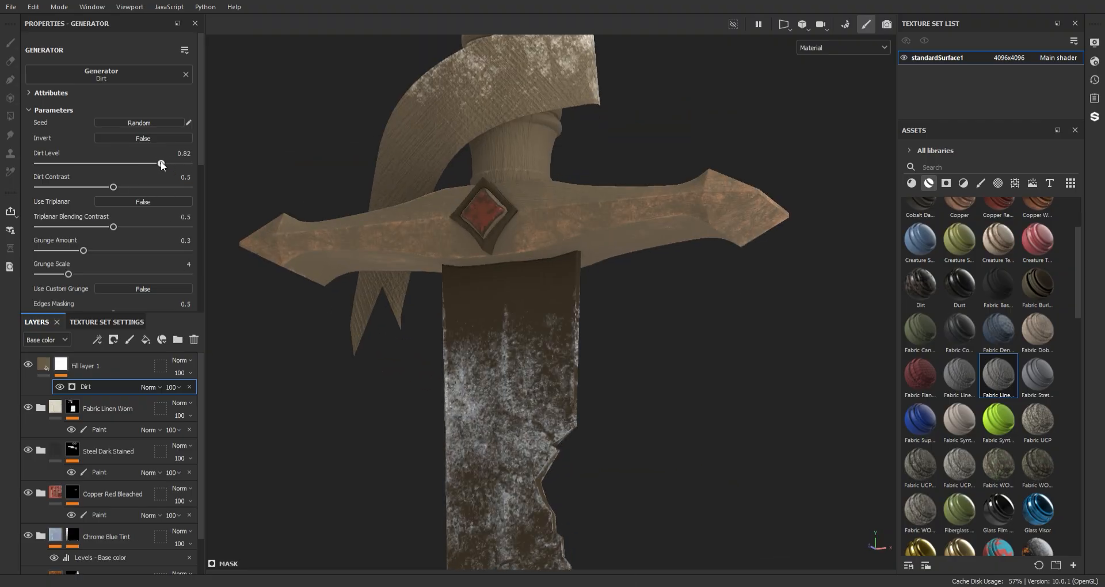
Add a fill above the Dirt generator in the mask and assign it the Grunge Dust Streak texture.
{"action": "right_click", "coordinate": [91, 387]}
{"action": "left_click", "coordinate": [148, 324]}
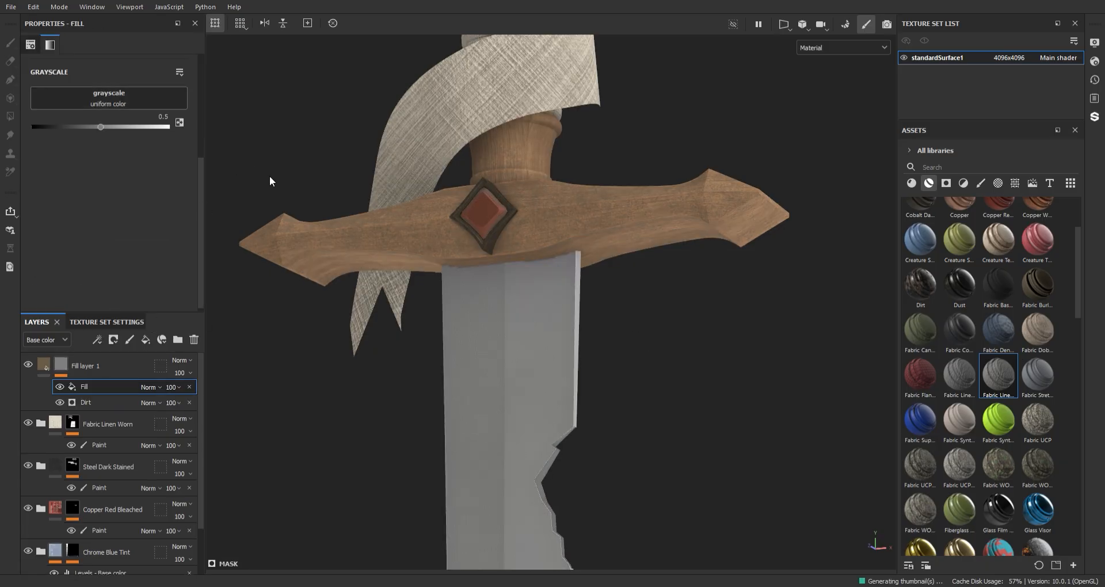
{"action": "left_click", "coordinate": [178, 201]}
Set the Grunge Dust Streak fill to Tri-planar projection with tiling 5.28 and blend it over the Dirt generator with Multiply.
{"action": "scroll", "coordinate": [99, 113], "scroll_direction": "up", "scroll_amount": 5}
{"action": "left_click", "coordinate": [101, 86]}
{"action": "left_click", "coordinate": [101, 122]}
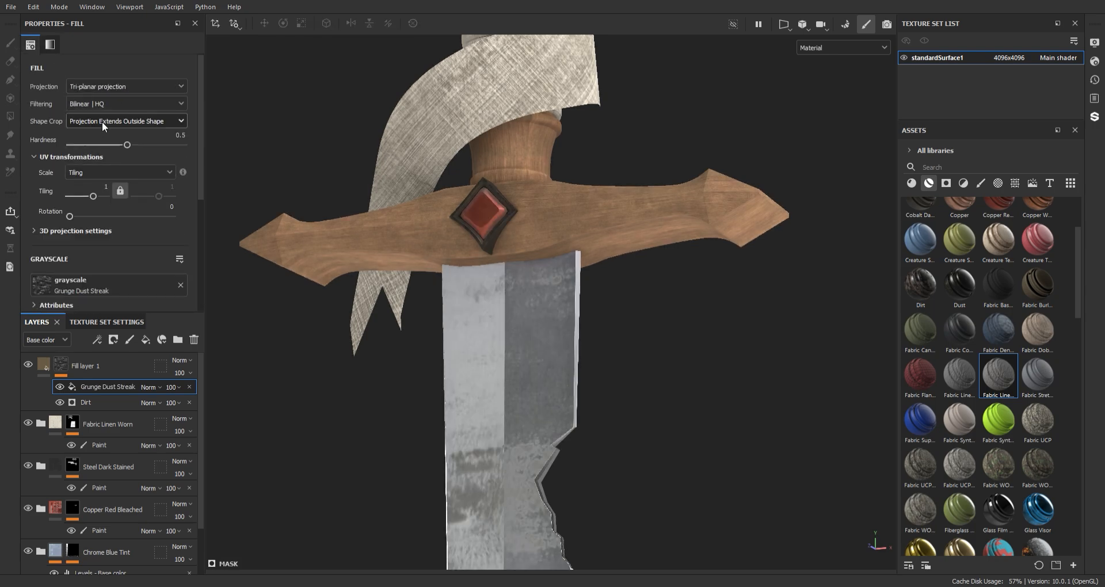
{"action": "left_click_drag", "start_coordinate": [93, 196], "coordinate": [98, 197]}
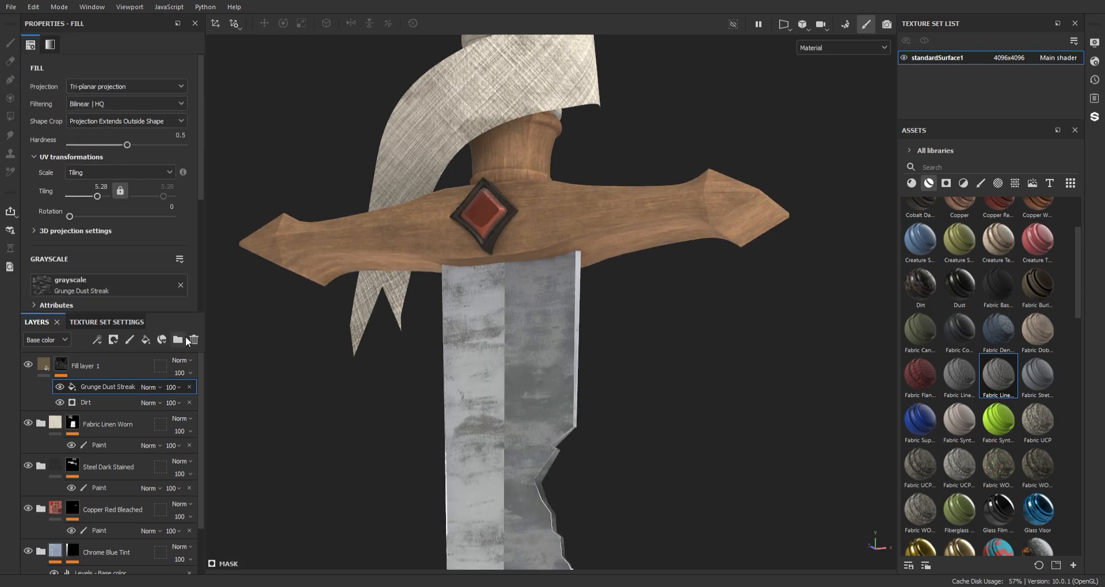
{"action": "left_click", "coordinate": [165, 91]}
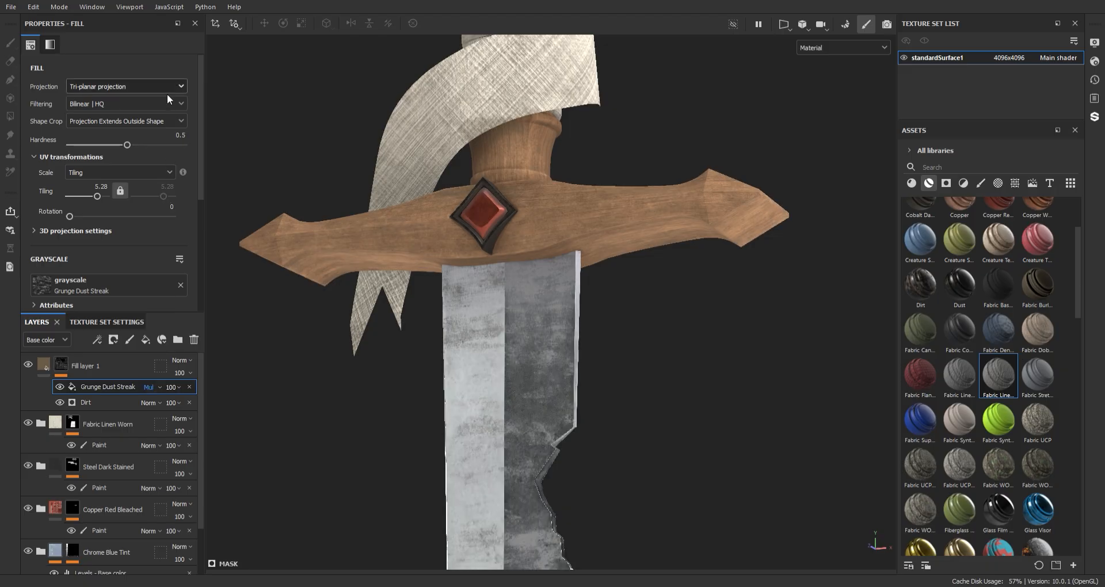
{"action": "scroll", "coordinate": [518, 217], "scroll_direction": "down", "scroll_amount": 5}
{"action": "scroll", "coordinate": [553, 290], "scroll_direction": "up", "scroll_amount": 5}
{"action": "mouse_move", "coordinate": [552, 290]}
{"action": "left_mouse_down", "text": "alt"}
{"action": "mouse_move", "coordinate": [504, 259]}
{"action": "mouse_move", "coordinate": [451, 303]}
{"action": "mouse_move", "coordinate": [713, 259]}
{"action": "mouse_move", "coordinate": [178, 255]}
{"action": "mouse_move", "coordinate": [216, 219]}
{"action": "mouse_move", "coordinate": [647, 225]}
{"action": "mouse_move", "coordinate": [630, 177]}
{"action": "mouse_move", "coordinate": [602, 267]}
{"action": "left_mouse_up", "text": "alt"}
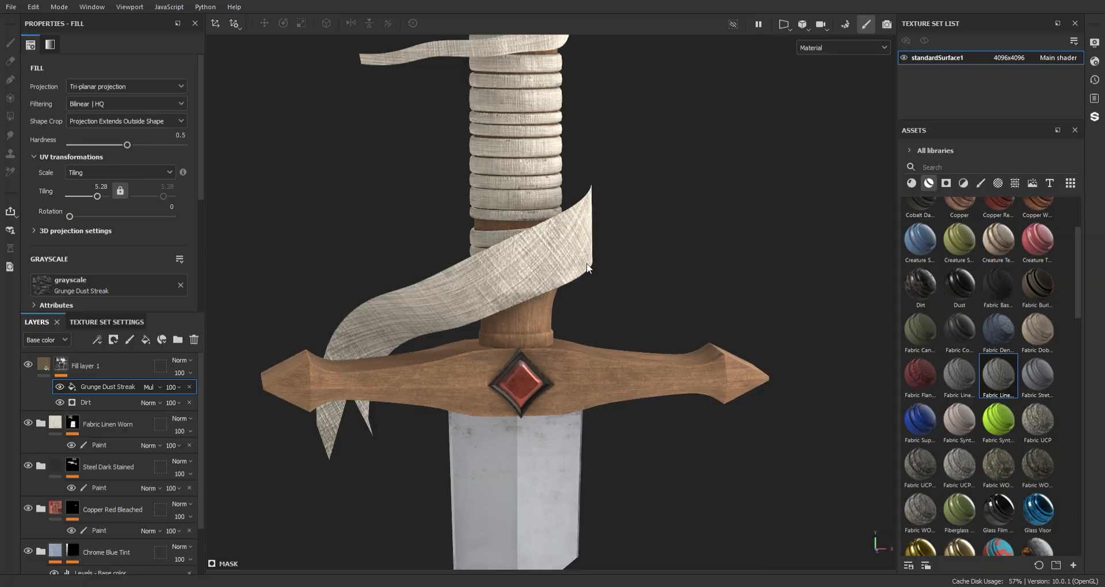
Raise the Dirt generator's Dirt Level and set the Grunge Dust Streak tiling to 6.26.
{"action": "left_click", "coordinate": [95, 403]}
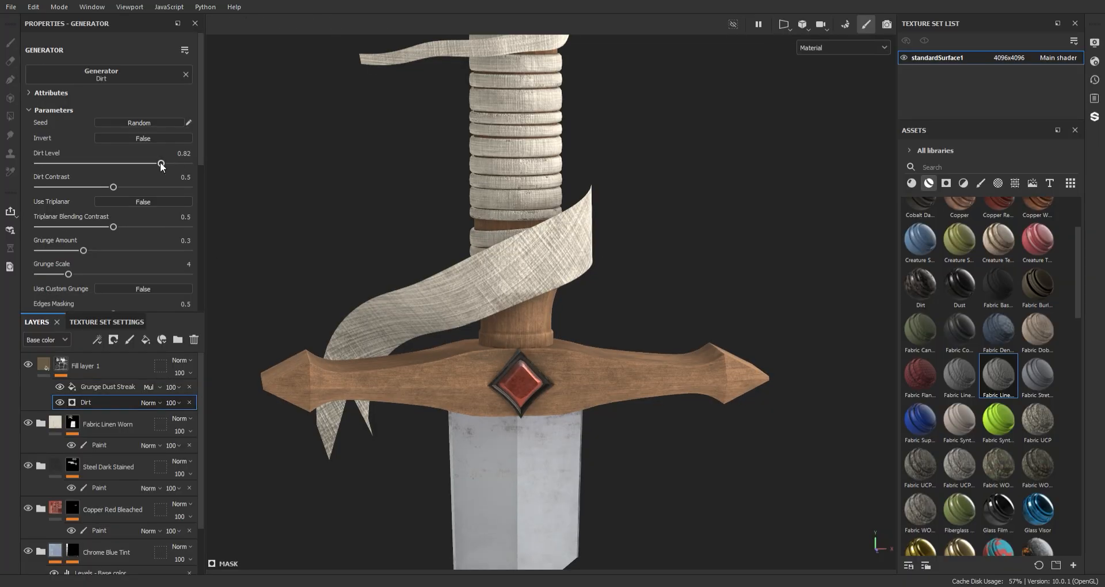
{"action": "left_click_drag", "start_coordinate": [160, 163], "coordinate": [184, 164]}
{"action": "left_click", "coordinate": [90, 392]}
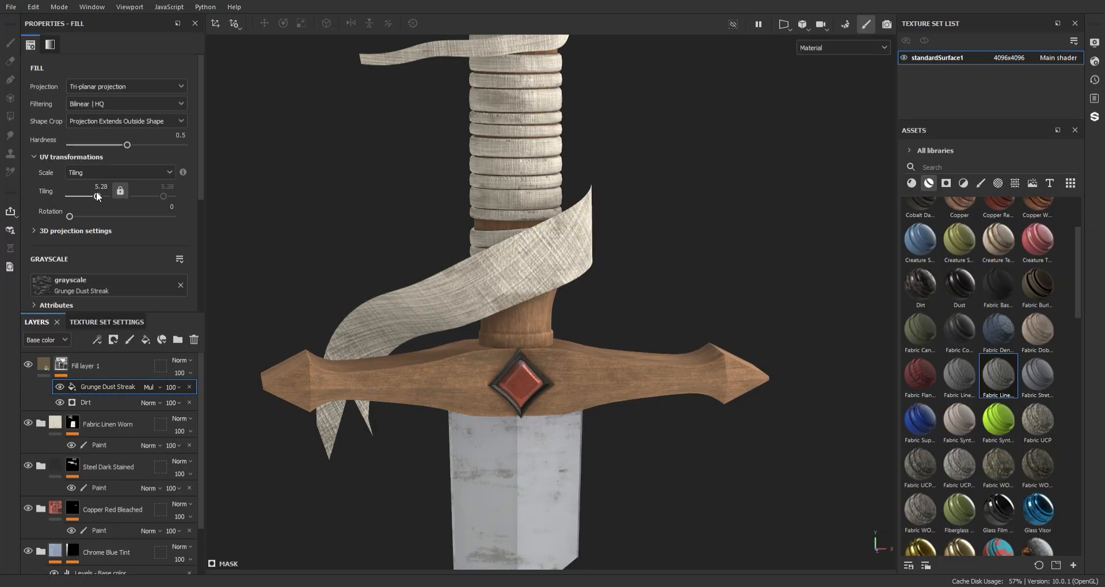
{"action": "left_click_drag", "start_coordinate": [96, 193], "coordinate": [98, 195]}
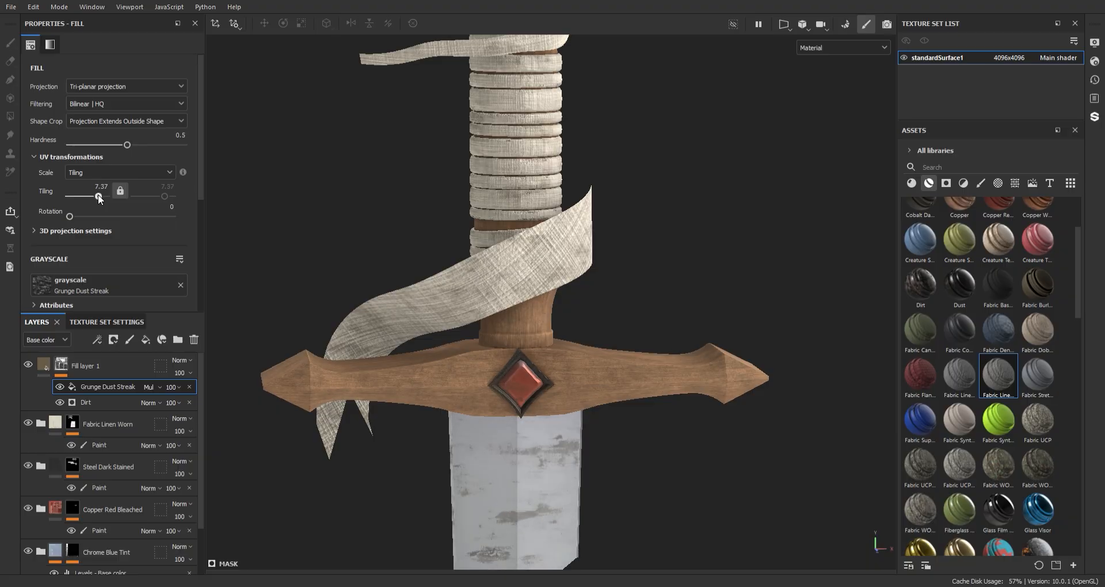
{"action": "right_click_drag", "start_coordinate": [575, 403], "coordinate": [570, 144], "text": "alt"}
{"action": "left_click_drag", "start_coordinate": [569, 144], "coordinate": [610, 271], "text": "alt"}
{"action": "right_click_drag", "start_coordinate": [628, 322], "coordinate": [690, 566], "text": "alt"}
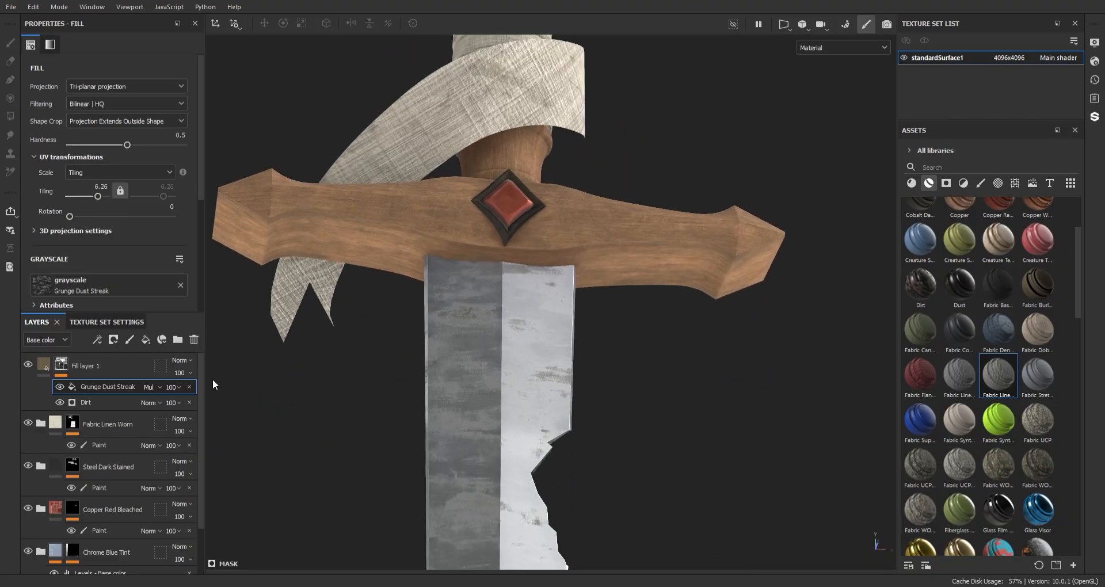
Try a lower Balance on Grunge Dust Streak and replace that texture in the mask fill with Clouds 3.
{"action": "scroll", "coordinate": [121, 239], "scroll_direction": "down", "scroll_amount": 4}
{"action": "left_click_drag", "start_coordinate": [115, 238], "coordinate": [79, 241]}
{"action": "mouse_move", "coordinate": [611, 262]}
{"action": "left_mouse_down", "text": "alt"}
{"action": "mouse_move", "coordinate": [637, 338]}
{"action": "mouse_move", "coordinate": [611, 274]}
{"action": "left_mouse_up", "text": "alt"}
{"action": "middle_click_drag", "start_coordinate": [612, 274], "coordinate": [628, 245], "text": "alt"}
{"action": "right_click_drag", "start_coordinate": [575, 242], "coordinate": [595, 287], "text": "alt"}
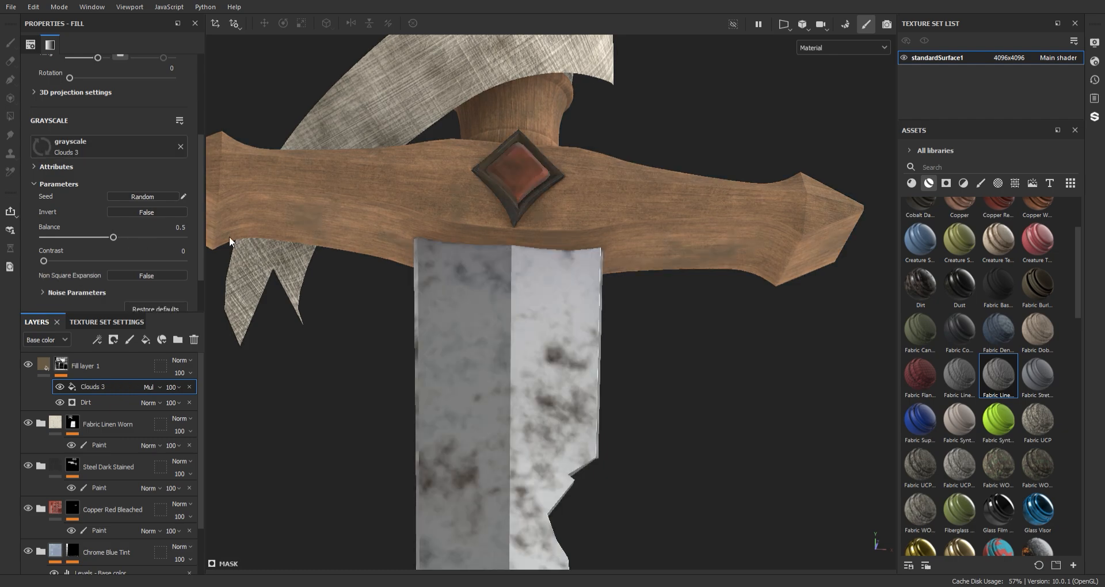
{"action": "right_click_drag", "start_coordinate": [541, 190], "coordinate": [512, 103], "text": "alt"}
{"action": "mouse_move", "coordinate": [513, 103]}
{"action": "left_mouse_down", "text": "alt"}
{"action": "mouse_move", "coordinate": [674, 214]}
{"action": "mouse_move", "coordinate": [531, 133]}
{"action": "left_mouse_up", "text": "alt"}
{"action": "middle_click_drag", "start_coordinate": [532, 133], "coordinate": [540, 170], "text": "alt"}
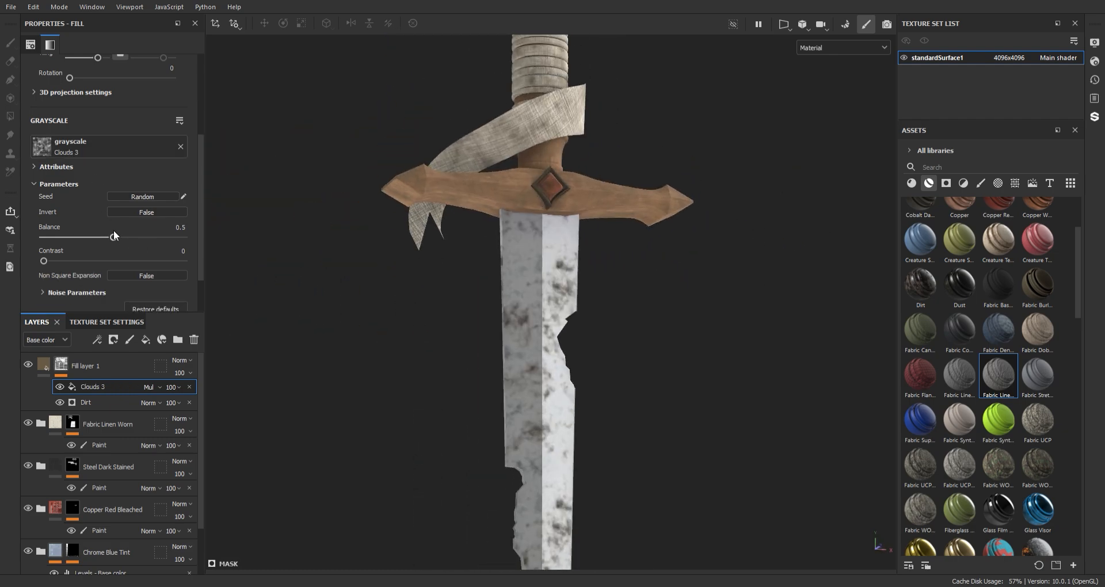
Raise the Balance of Clouds 3 slightly and set the Dirt generator's Dirt Level to 0.73.
{"action": "mouse_move", "coordinate": [114, 236]}
{"action": "left_mouse_down"}
{"action": "mouse_move", "coordinate": [146, 238]}
{"action": "mouse_move", "coordinate": [124, 237]}
{"action": "left_mouse_up"}
{"action": "left_click", "coordinate": [98, 401]}
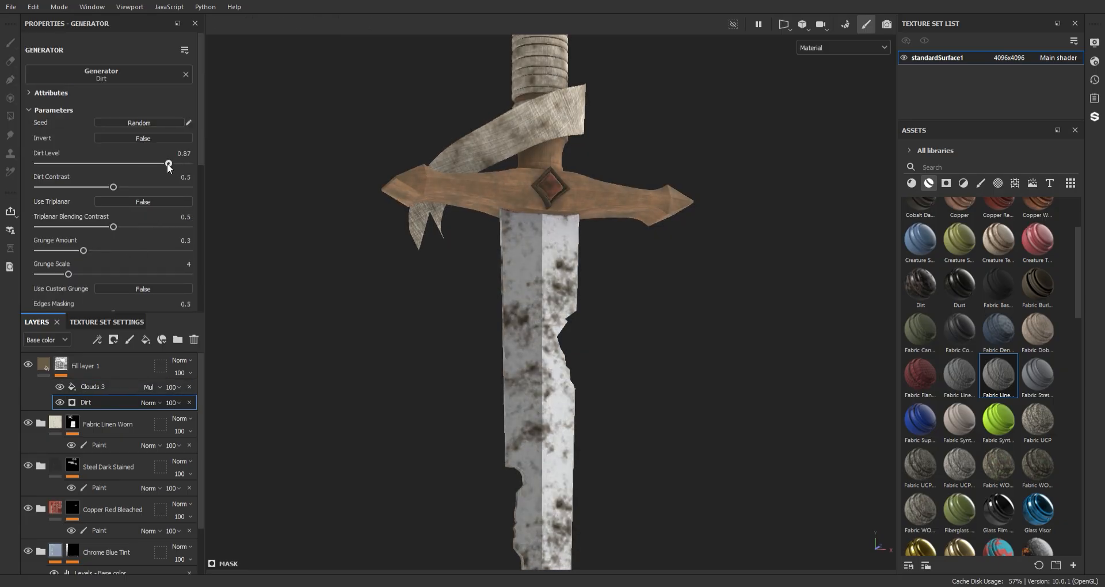
{"action": "left_click_drag", "start_coordinate": [168, 167], "coordinate": [147, 167]}
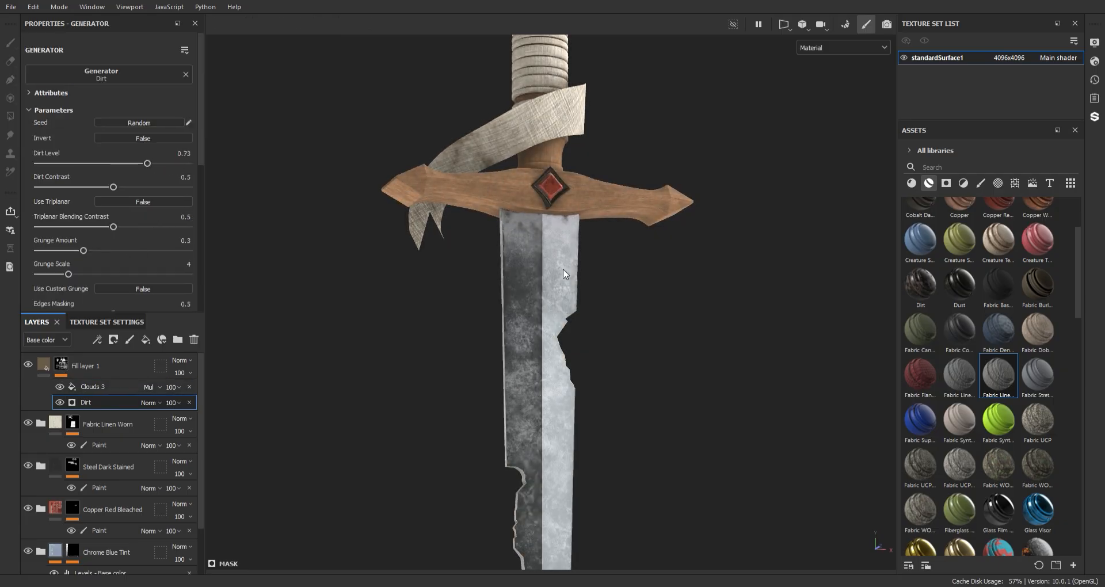
{"action": "left_click_drag", "start_coordinate": [564, 274], "coordinate": [577, 187], "text": "alt"}
{"action": "middle_click_drag", "start_coordinate": [577, 188], "coordinate": [608, 296], "text": "alt"}
{"action": "scroll", "coordinate": [584, 382], "scroll_direction": "up", "scroll_amount": 4}
{"action": "middle_click_drag", "start_coordinate": [512, 243], "coordinate": [537, 349], "text": "alt"}
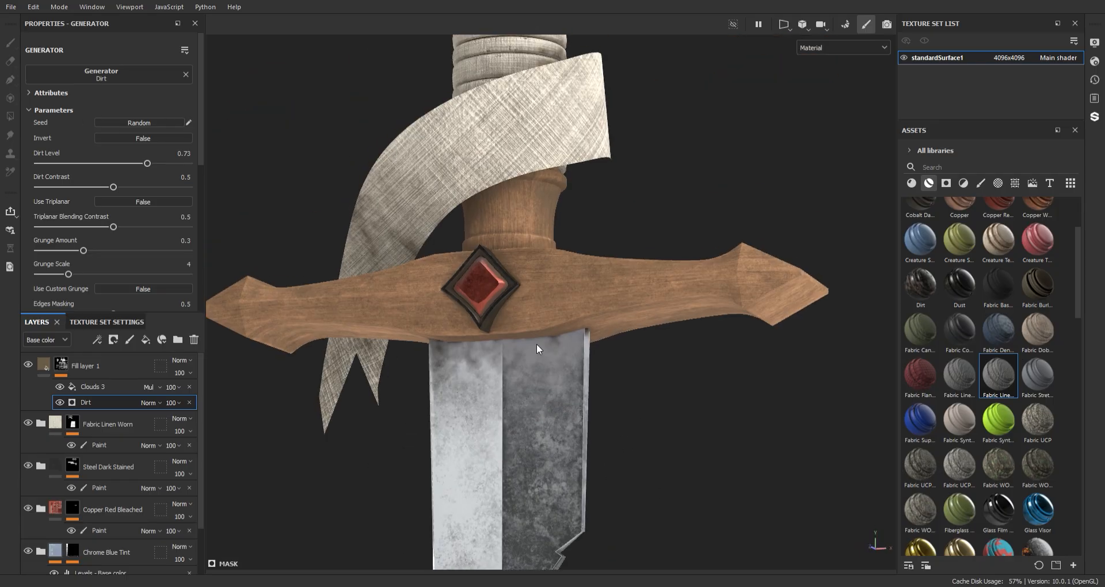
Set the Clouds 3 Balance to 0.73 and check the dirt over the whole sword.
{"action": "left_click_drag", "start_coordinate": [536, 348], "coordinate": [628, 237], "text": "alt"}
{"action": "left_click", "coordinate": [92, 386]}
{"action": "mouse_move", "coordinate": [126, 239]}
{"action": "left_mouse_down"}
{"action": "mouse_move", "coordinate": [165, 241]}
{"action": "mouse_move", "coordinate": [144, 237]}
{"action": "left_mouse_up"}
{"action": "scroll", "coordinate": [580, 160], "scroll_direction": "down", "scroll_amount": 3}
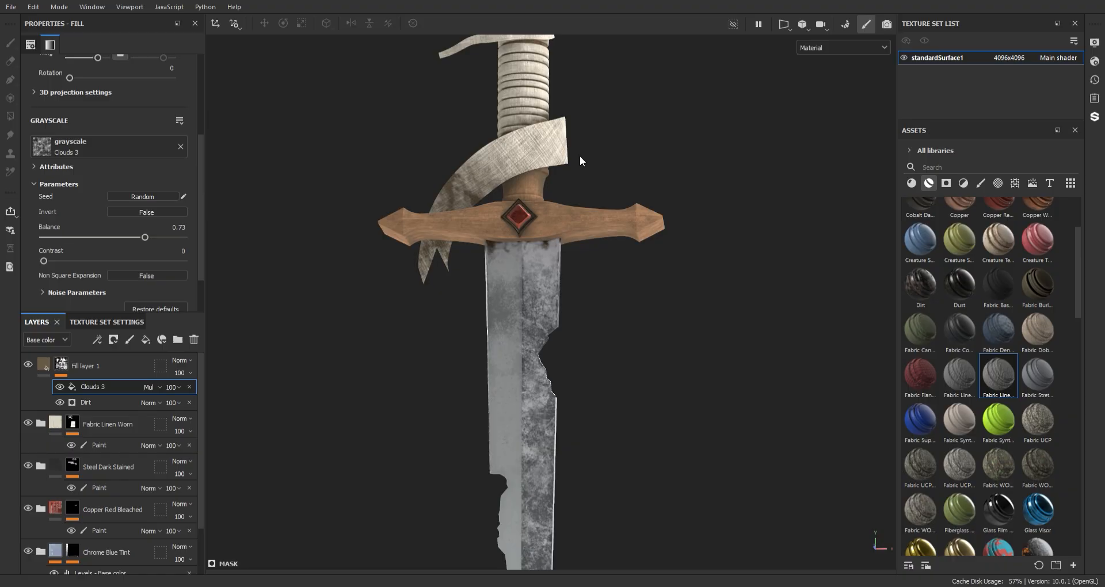
{"action": "scroll", "coordinate": [539, 230], "scroll_direction": "down", "scroll_amount": 2}
{"action": "middle_click_drag", "start_coordinate": [538, 230], "coordinate": [562, 172], "text": "alt"}
{"action": "scroll", "coordinate": [598, 289], "scroll_direction": "up", "scroll_amount": 3}
{"action": "scroll", "coordinate": [598, 288], "scroll_direction": "down", "scroll_amount": 4}
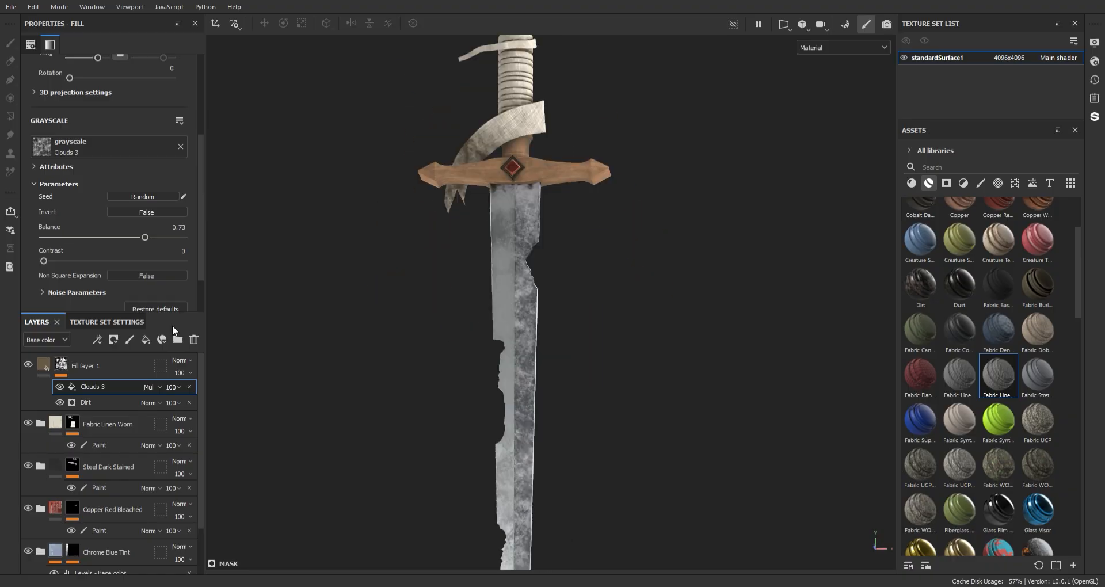
Add a Paint effect on top of Fill layer 1's mask and choose a Kyle's crack-textured brush at size 14.54.
{"action": "right_click", "coordinate": [112, 388]}
{"action": "left_click", "coordinate": [155, 320]}
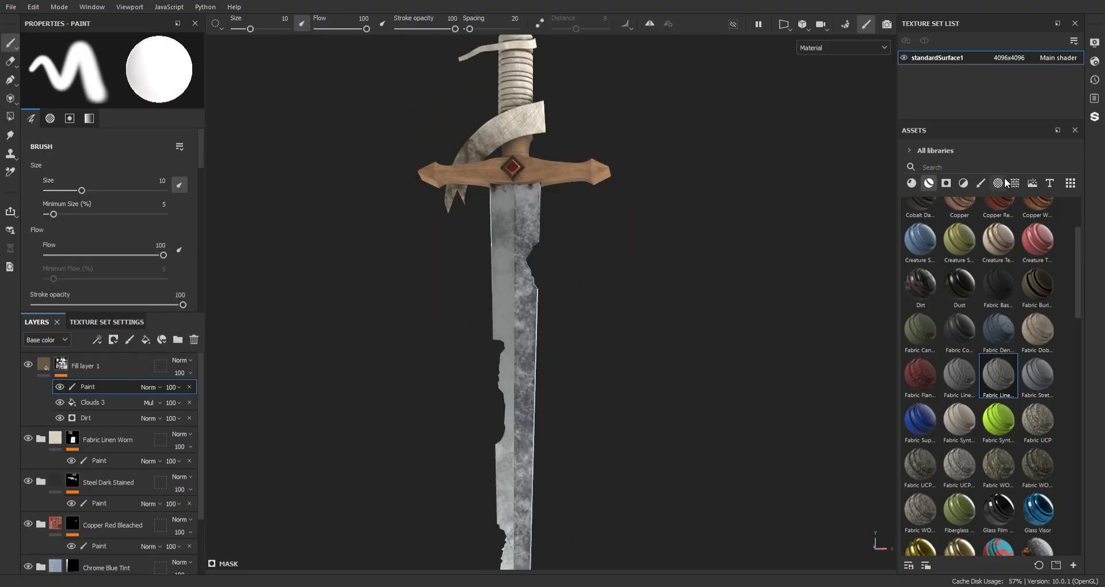
{"action": "left_click", "coordinate": [981, 183]}
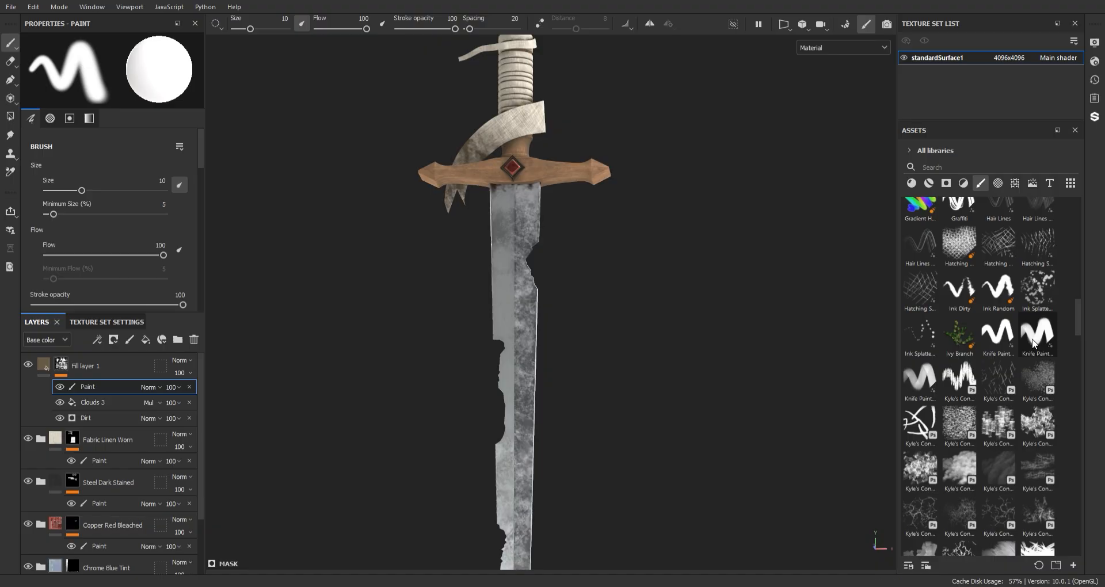
{"action": "scroll", "coordinate": [1034, 339], "scroll_direction": "down", "scroll_amount": 3}
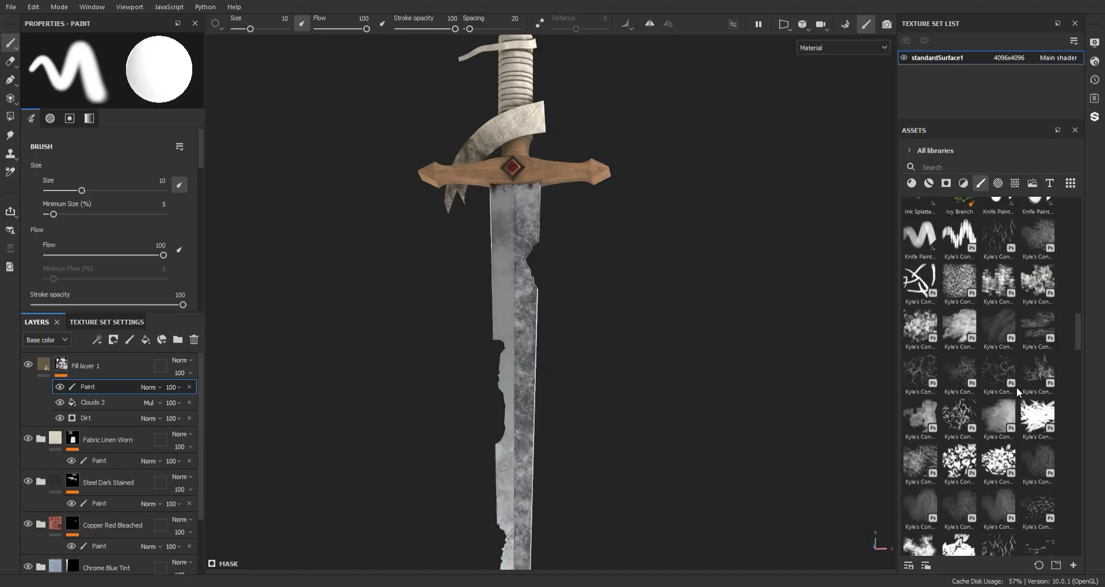
{"action": "left_click", "coordinate": [962, 367]}
{"action": "right_click_drag", "start_coordinate": [480, 337], "coordinate": [290, 337], "text": "ctrl"}
{"action": "scroll", "coordinate": [512, 297], "scroll_direction": "up", "scroll_amount": 5}
{"action": "middle_click_drag", "start_coordinate": [511, 271], "coordinate": [501, 370], "text": "alt"}
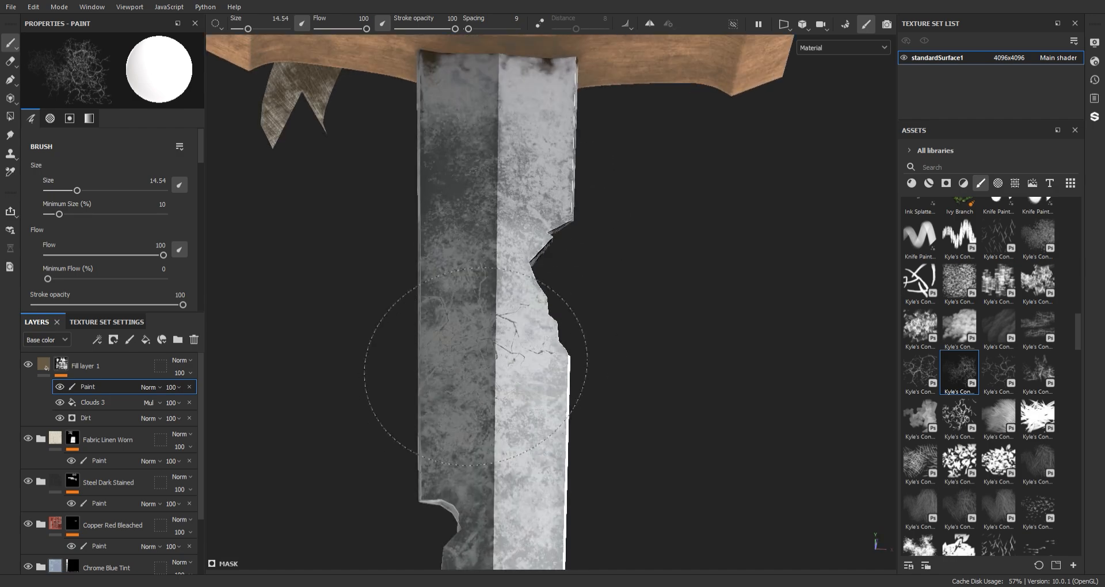
Try a crack-textured stroke down the blade and undo it.
{"action": "mouse_move", "coordinate": [515, 369]}
{"action": "left_mouse_down"}
{"action": "mouse_move", "coordinate": [498, 175]}
{"action": "mouse_move", "coordinate": [532, 155]}
{"action": "left_mouse_up"}
{"action": "middle_click_drag", "start_coordinate": [527, 171], "coordinate": [568, 260], "text": "alt"}
{"action": "left_click_drag", "start_coordinate": [567, 261], "coordinate": [629, 443], "text": "alt"}
{"action": "key", "text": "ctrl+z"}
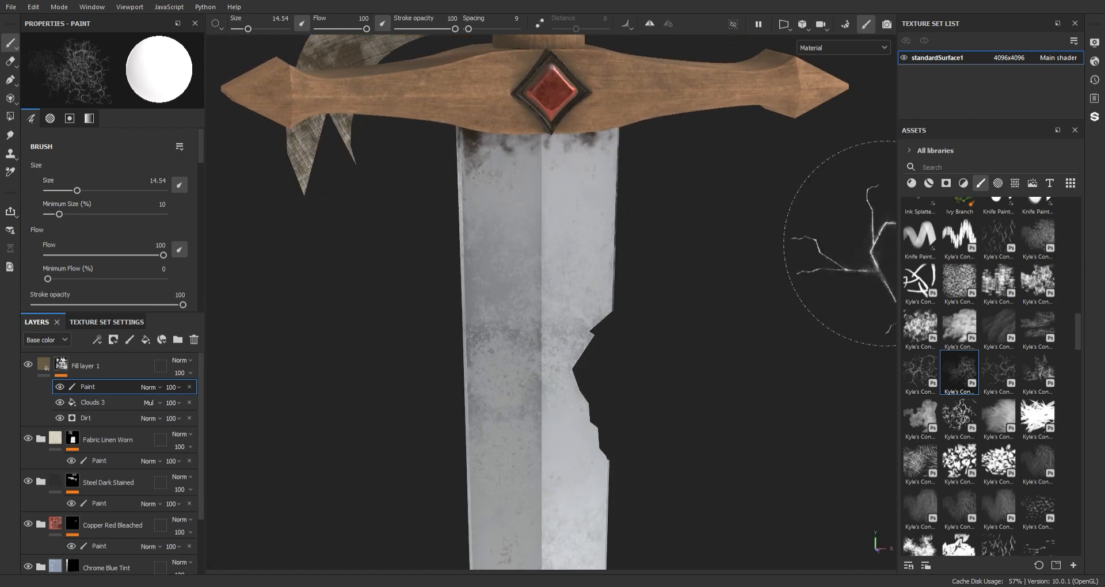
Search the brushes for dirt, choose Dirt 1 and paint dirt onto the blade just below the guard at size 20.
{"action": "type", "text": "dirt"}
{"action": "left_click", "coordinate": [1039, 275]}
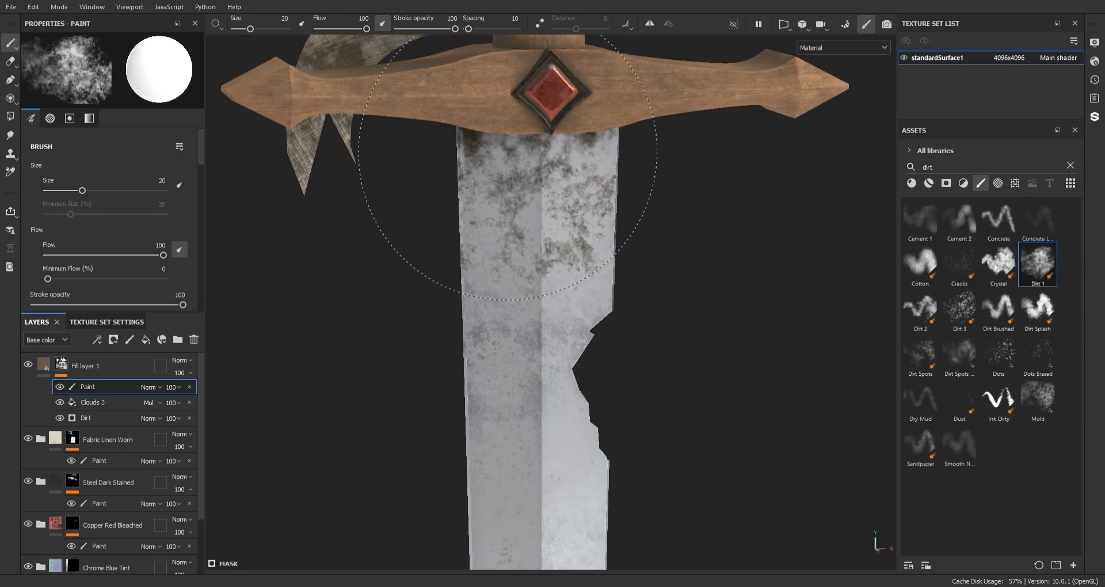
{"action": "mouse_move", "coordinate": [468, 198]}
{"action": "left_mouse_down", "text": "alt"}
{"action": "mouse_move", "coordinate": [478, 90]}
{"action": "mouse_move", "coordinate": [451, 58]}
{"action": "mouse_move", "coordinate": [510, 203]}
{"action": "mouse_move", "coordinate": [568, 407]}
{"action": "mouse_move", "coordinate": [253, 102]}
{"action": "mouse_move", "coordinate": [696, 209]}
{"action": "mouse_move", "coordinate": [613, 259]}
{"action": "mouse_move", "coordinate": [678, 136]}
{"action": "mouse_move", "coordinate": [654, 197]}
{"action": "mouse_move", "coordinate": [899, 186]}
{"action": "mouse_move", "coordinate": [641, 222]}
{"action": "mouse_move", "coordinate": [769, 180]}
{"action": "mouse_move", "coordinate": [518, 241]}
{"action": "left_mouse_up", "text": "alt"}
{"action": "scroll", "coordinate": [93, 213], "scroll_direction": "down", "scroll_amount": 3}
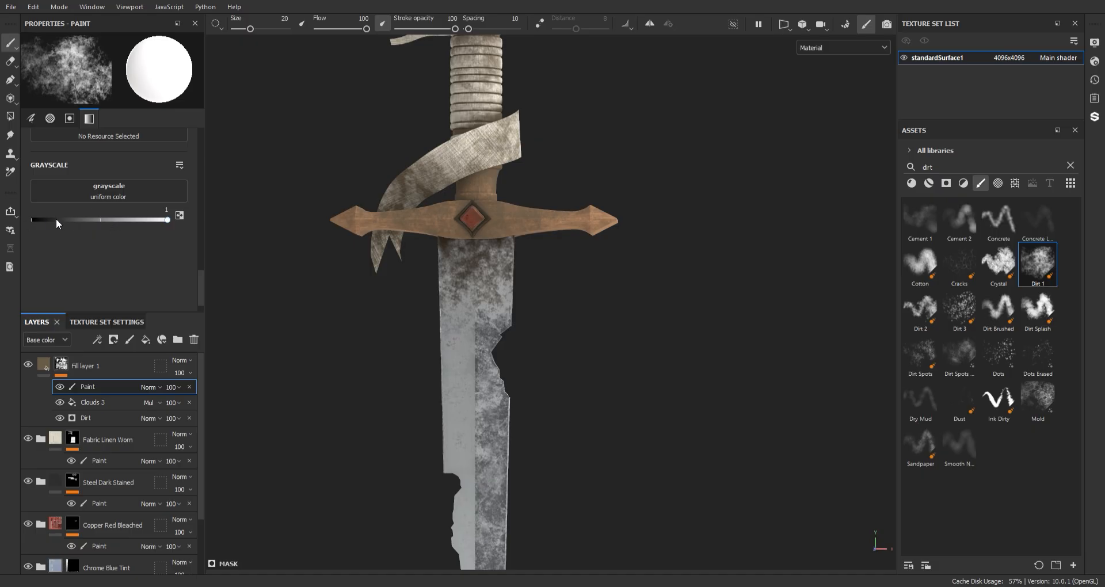
Set the brush grayscale to 0 and mask out the dirt on the middle and lower part of the blade.
{"action": "left_click_drag", "start_coordinate": [56, 219], "coordinate": [10, 222]}
{"action": "scroll", "coordinate": [469, 279], "scroll_direction": "down", "scroll_amount": 1}
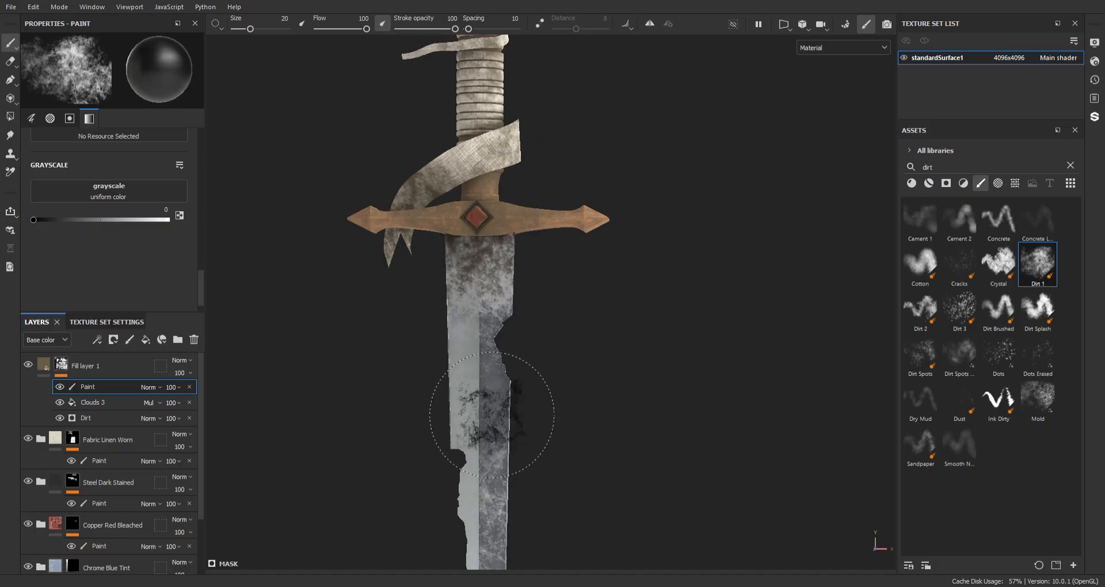
{"action": "left_click_drag", "start_coordinate": [512, 420], "coordinate": [513, 420], "text": "alt"}
{"action": "middle_click_drag", "start_coordinate": [513, 421], "coordinate": [538, 217], "text": "alt"}
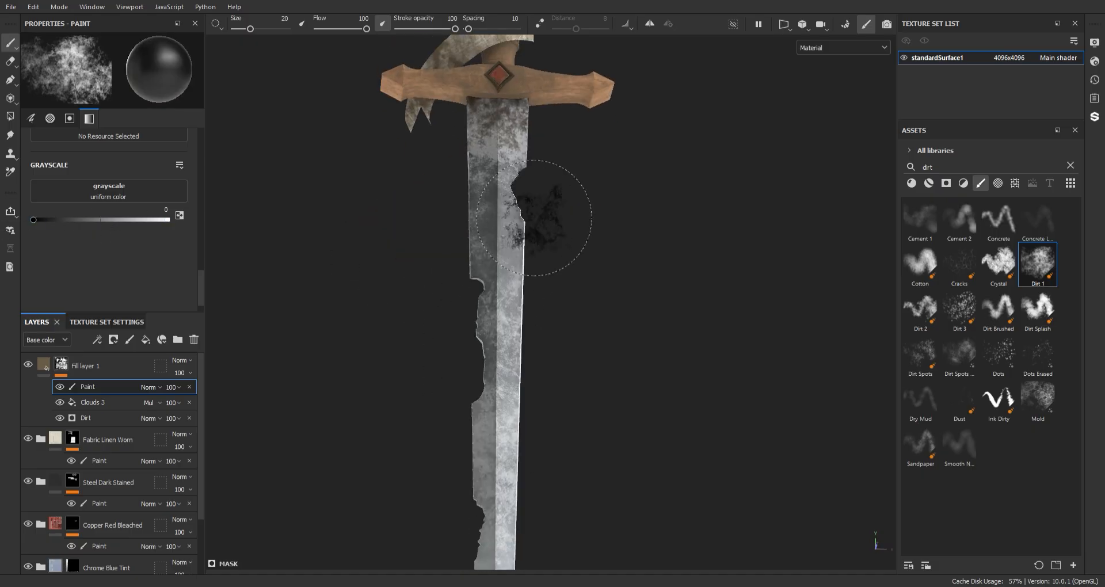
{"action": "scroll", "coordinate": [509, 325], "scroll_direction": "down", "scroll_amount": 2}
{"action": "middle_click_drag", "start_coordinate": [528, 462], "coordinate": [530, 387], "text": "alt"}
{"action": "left_click_drag", "start_coordinate": [530, 388], "coordinate": [484, 276], "text": "alt"}
Remove the dirt along the other side of the blade, from the tip up to the upper notch.
{"action": "key", "text": "f"}
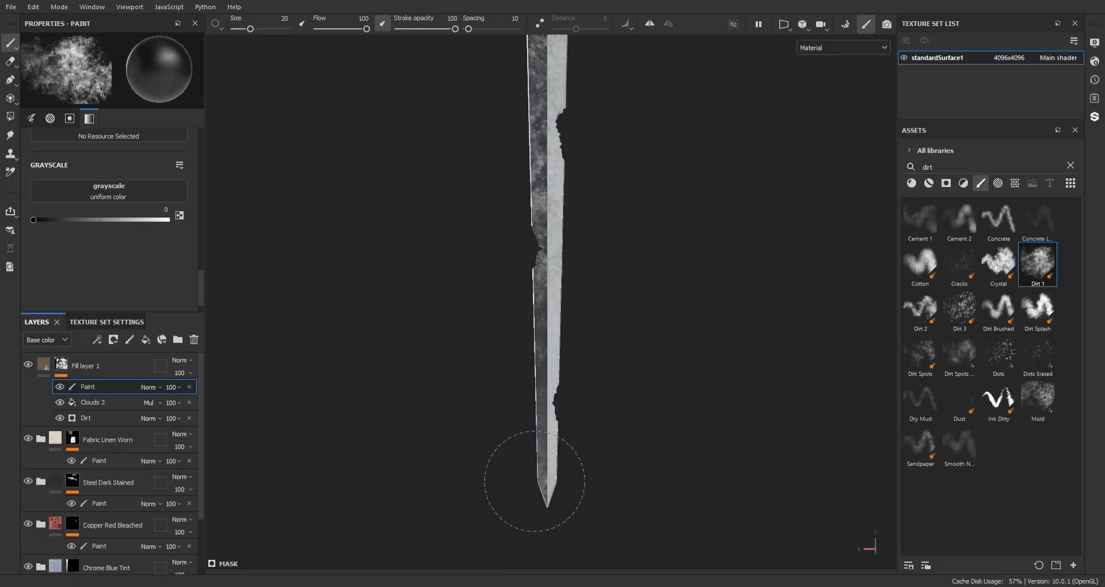
{"action": "right_click_drag", "start_coordinate": [545, 333], "coordinate": [544, 373], "text": "alt"}
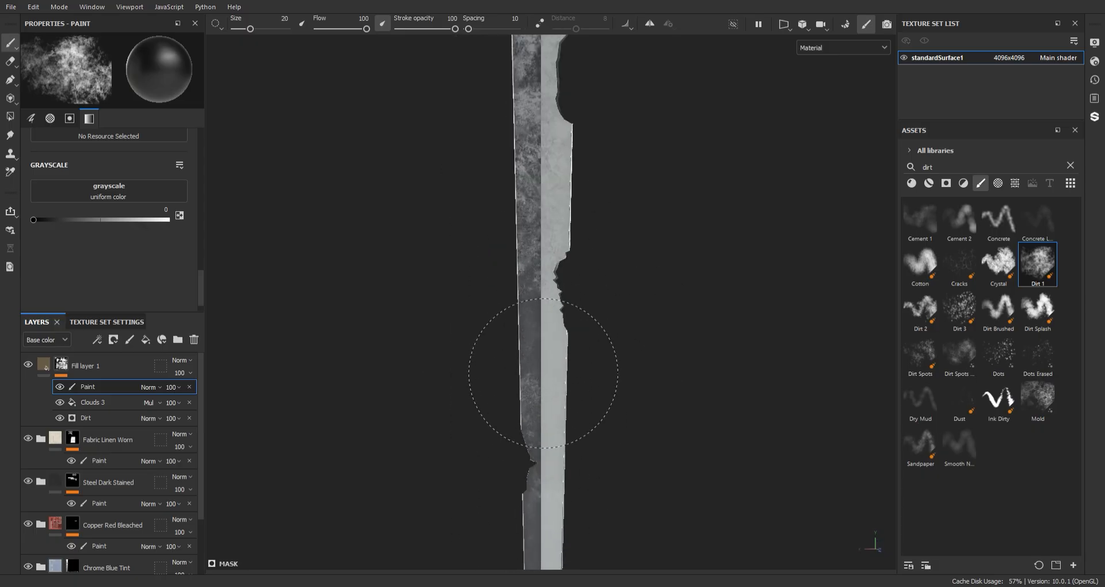
{"action": "mouse_move", "coordinate": [532, 358]}
{"action": "left_mouse_down", "text": "alt"}
{"action": "mouse_move", "coordinate": [468, 153]}
{"action": "mouse_move", "coordinate": [523, 198]}
{"action": "mouse_move", "coordinate": [424, 247]}
{"action": "left_mouse_up", "text": "alt"}
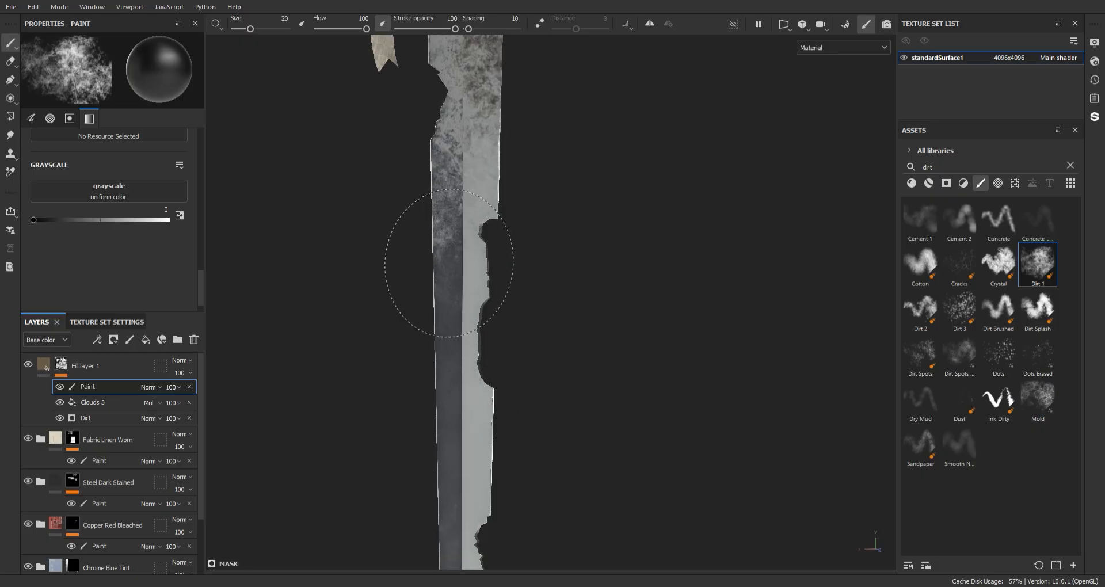
{"action": "middle_click_drag", "start_coordinate": [528, 255], "coordinate": [550, 461], "text": "alt"}
{"action": "middle_click_drag", "start_coordinate": [428, 296], "coordinate": [505, 316], "text": "alt"}
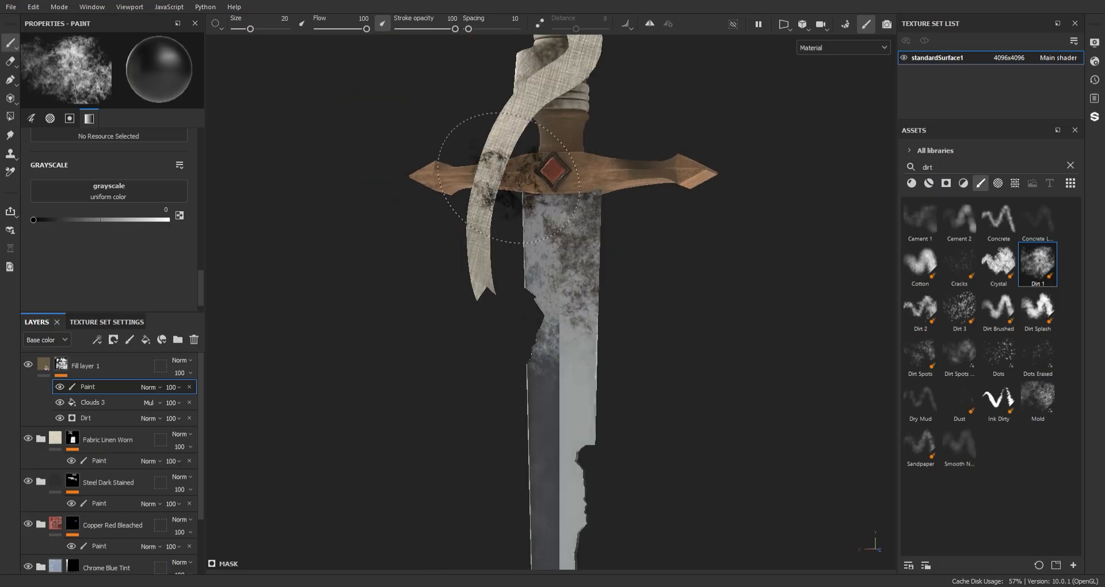
Reduce the brush size to 3.49 and clean up the dirt around the upper notch and below the guard.
{"action": "right_click_drag", "start_coordinate": [512, 184], "coordinate": [581, 414], "text": "alt"}
{"action": "right_click_drag", "start_coordinate": [582, 340], "coordinate": [547, 297], "text": "ctrl"}
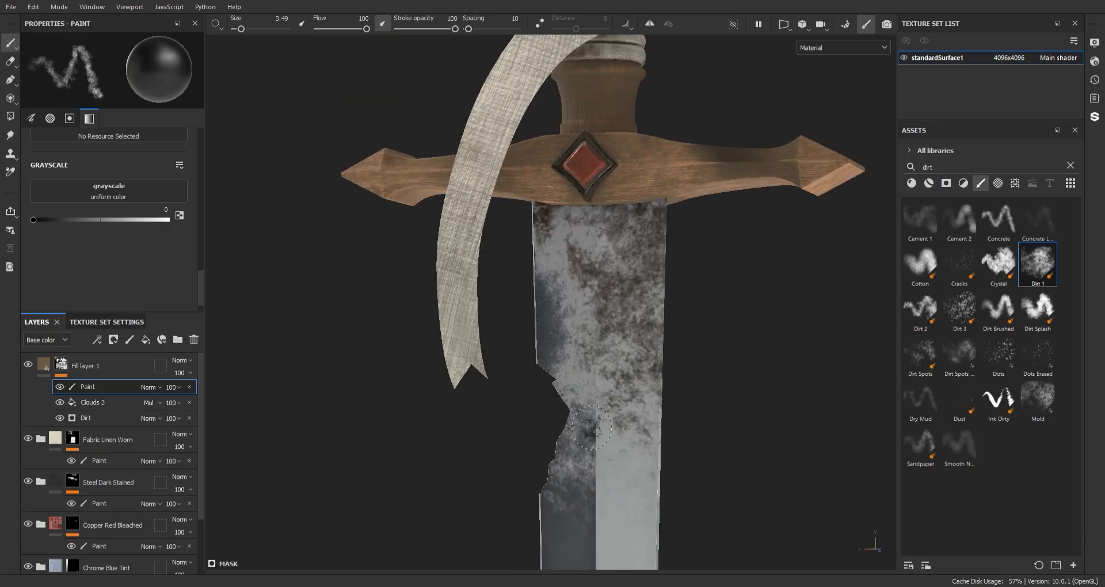
{"action": "left_click_drag", "start_coordinate": [591, 427], "coordinate": [575, 476]}
{"action": "mouse_move", "coordinate": [671, 481]}
{"action": "left_mouse_down", "text": "alt"}
{"action": "mouse_move", "coordinate": [460, 403]}
{"action": "mouse_move", "coordinate": [434, 259]}
{"action": "mouse_move", "coordinate": [421, 248]}
{"action": "mouse_move", "coordinate": [424, 386]}
{"action": "left_mouse_up", "text": "alt"}
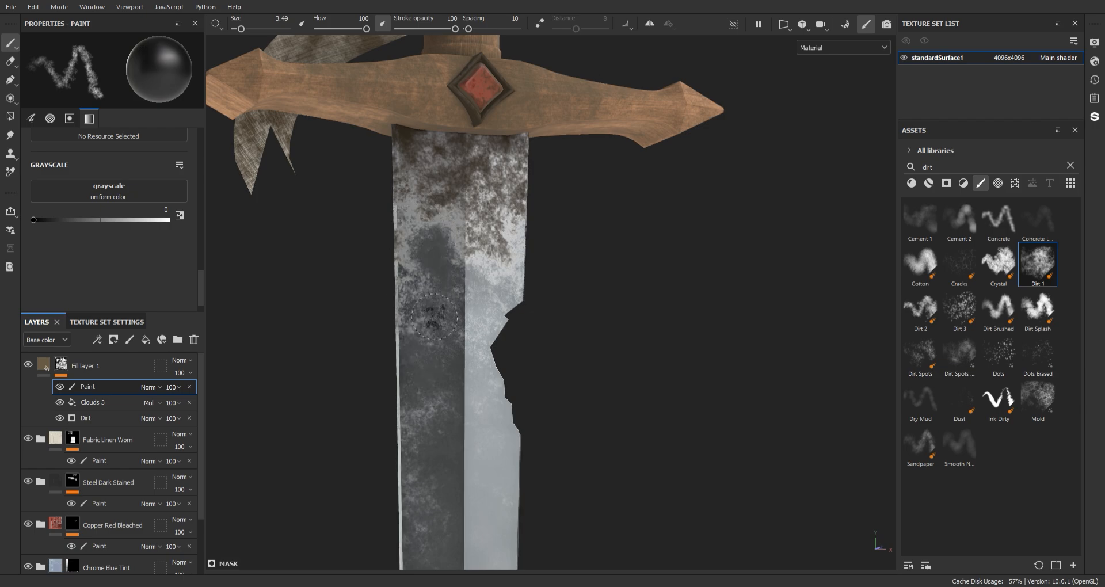
{"action": "left_click_drag", "start_coordinate": [433, 316], "coordinate": [460, 279], "text": "alt"}
{"action": "left_click_drag", "start_coordinate": [570, 287], "coordinate": [561, 242], "text": "alt"}
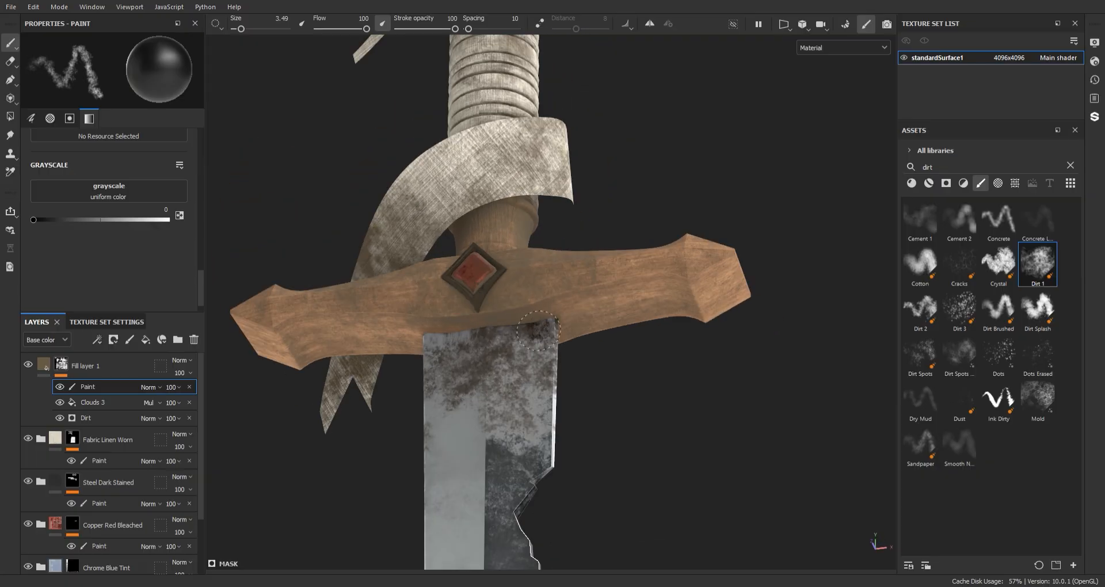
Paint away leftover dirt along the middle of the blade and its chipped edges with the small brush.
{"action": "scroll", "coordinate": [551, 302], "scroll_direction": "down", "scroll_amount": 4}
{"action": "middle_click_drag", "start_coordinate": [506, 437], "coordinate": [545, 283], "text": "alt"}
{"action": "scroll", "coordinate": [546, 283], "scroll_direction": "up", "scroll_amount": 4}
{"action": "left_click_drag", "start_coordinate": [546, 283], "coordinate": [533, 420], "text": "alt"}
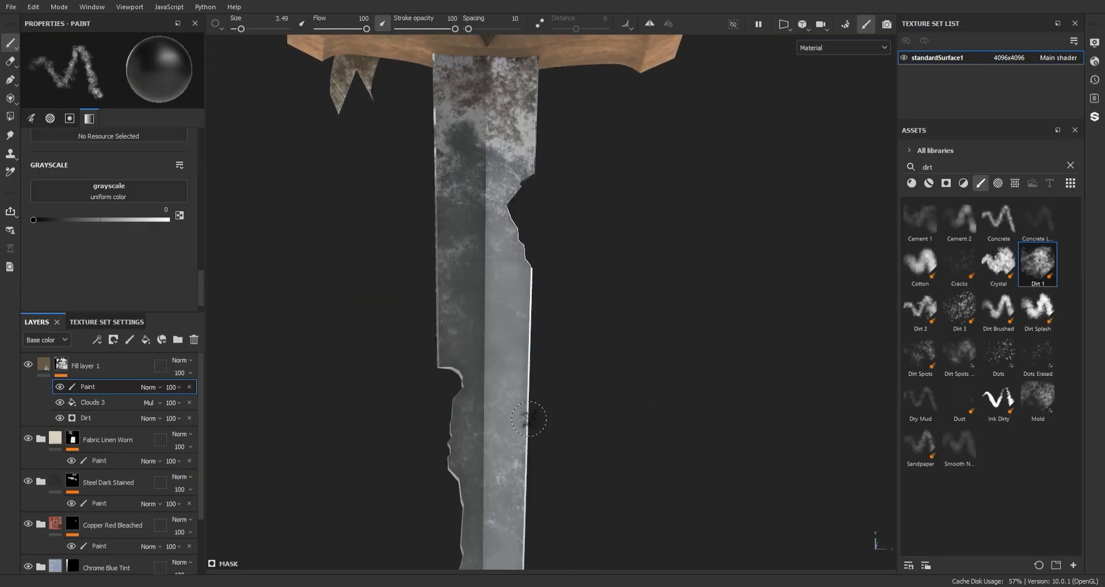
{"action": "middle_click_drag", "start_coordinate": [533, 521], "coordinate": [543, 456], "text": "alt"}
{"action": "left_click_drag", "start_coordinate": [465, 200], "coordinate": [498, 294], "text": "alt"}
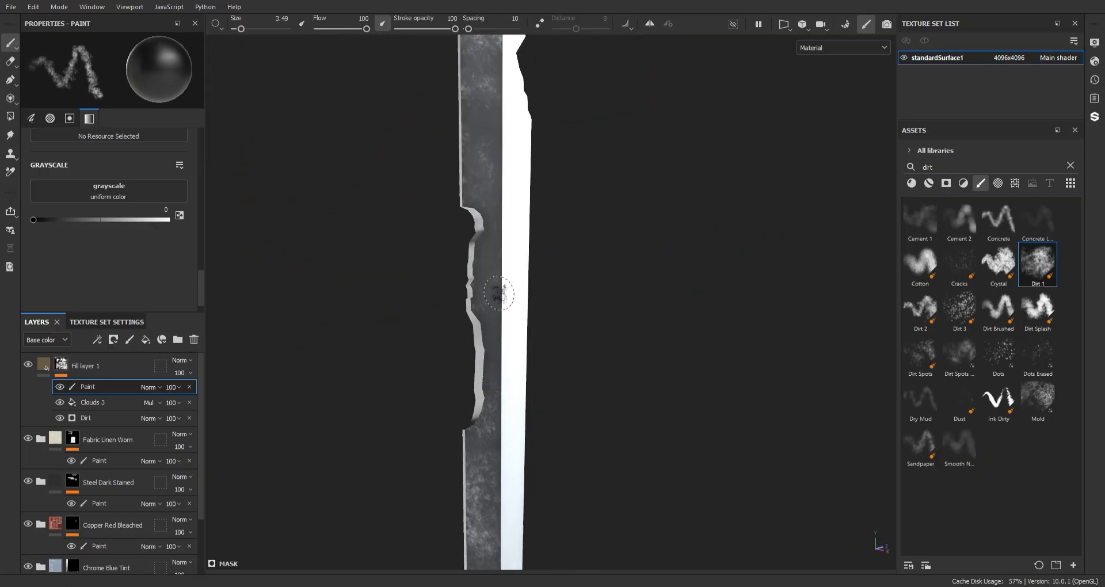
Remove the remaining dirt near the blade's tip and check the blade from all sides.
{"action": "mouse_move", "coordinate": [473, 477]}
{"action": "left_mouse_down", "text": "alt"}
{"action": "mouse_move", "coordinate": [550, 350]}
{"action": "mouse_move", "coordinate": [518, 357]}
{"action": "mouse_move", "coordinate": [510, 347]}
{"action": "mouse_move", "coordinate": [525, 313]}
{"action": "mouse_move", "coordinate": [568, 320]}
{"action": "mouse_move", "coordinate": [545, 362]}
{"action": "mouse_move", "coordinate": [507, 327]}
{"action": "left_mouse_up", "text": "alt"}
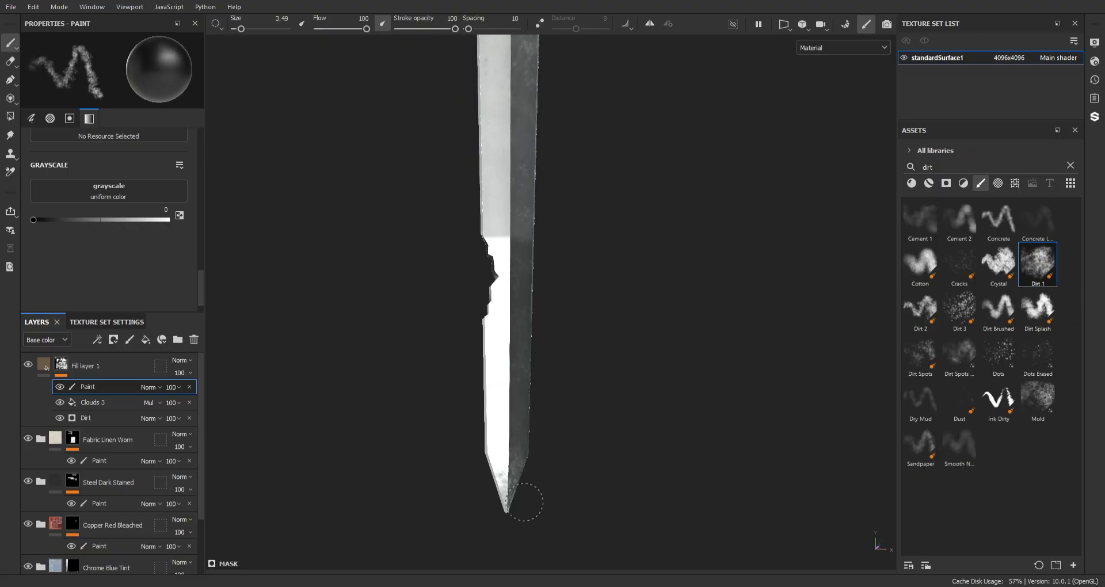
{"action": "mouse_move", "coordinate": [593, 478]}
{"action": "left_mouse_down", "text": "alt"}
{"action": "mouse_move", "coordinate": [555, 464]}
{"action": "mouse_move", "coordinate": [511, 333]}
{"action": "mouse_move", "coordinate": [495, 381]}
{"action": "mouse_move", "coordinate": [678, 358]}
{"action": "mouse_move", "coordinate": [598, 314]}
{"action": "left_mouse_up", "text": "alt"}
{"action": "left_click_drag", "start_coordinate": [535, 405], "coordinate": [533, 334], "text": "alt"}
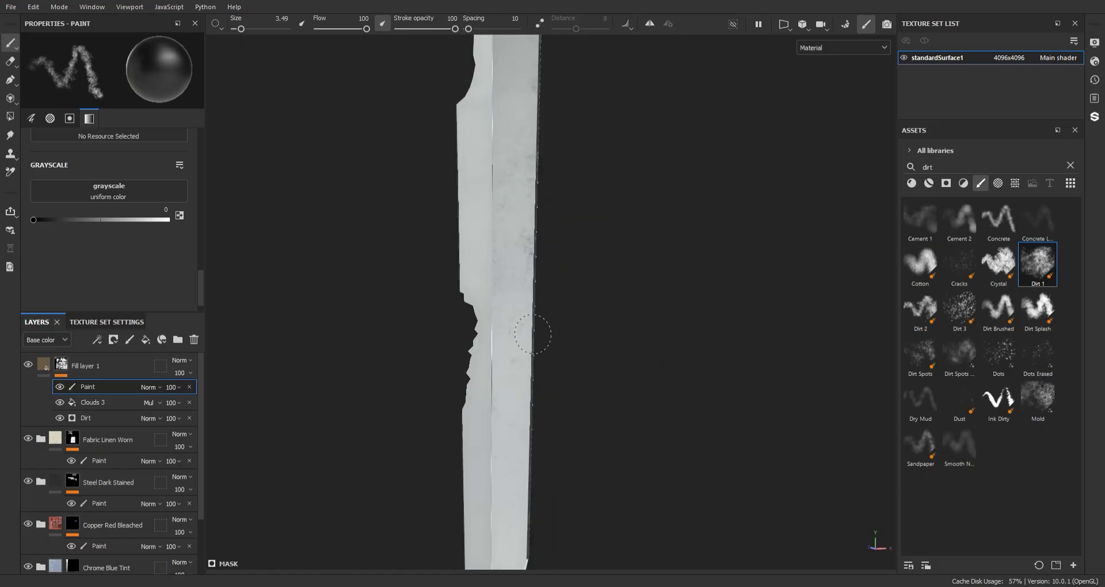
{"action": "mouse_move", "coordinate": [548, 242]}
{"action": "left_mouse_down", "text": "alt"}
{"action": "mouse_move", "coordinate": [646, 365]}
{"action": "mouse_move", "coordinate": [523, 247]}
{"action": "mouse_move", "coordinate": [580, 184]}
{"action": "mouse_move", "coordinate": [526, 240]}
{"action": "mouse_move", "coordinate": [633, 274]}
{"action": "mouse_move", "coordinate": [489, 233]}
{"action": "mouse_move", "coordinate": [387, 266]}
{"action": "mouse_move", "coordinate": [448, 216]}
{"action": "mouse_move", "coordinate": [487, 224]}
{"action": "mouse_move", "coordinate": [478, 167]}
{"action": "left_mouse_up", "text": "alt"}
{"action": "mouse_move", "coordinate": [541, 288]}
{"action": "right_mouse_down", "text": "alt"}
{"action": "mouse_move", "coordinate": [493, 340]}
{"action": "mouse_move", "coordinate": [409, 195]}
{"action": "right_mouse_up", "text": "alt"}
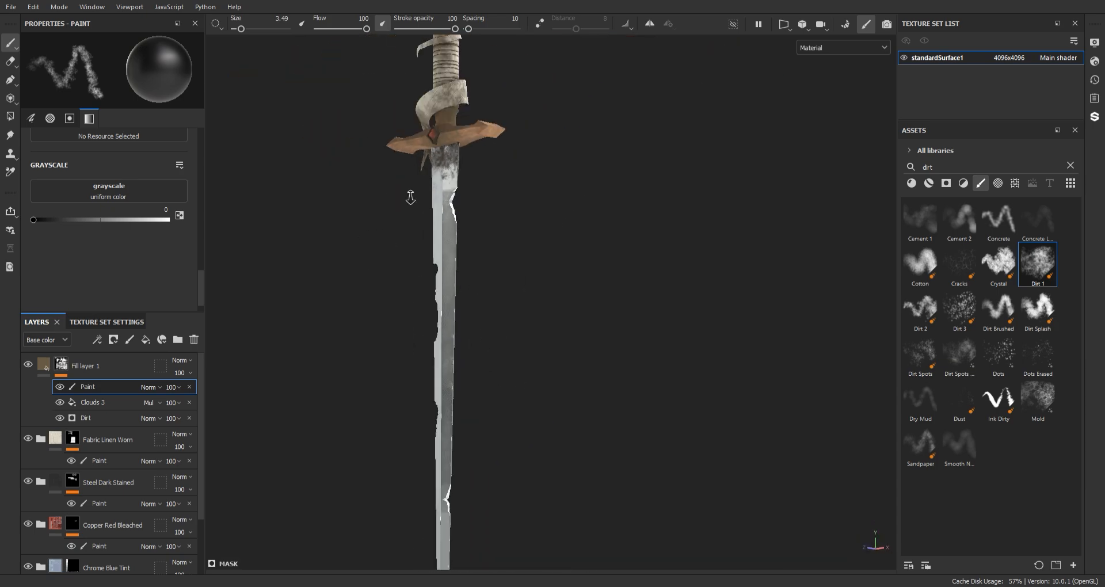
{"action": "mouse_move", "coordinate": [409, 195]}
{"action": "left_mouse_down", "text": "alt"}
{"action": "mouse_move", "coordinate": [292, 241]}
{"action": "mouse_move", "coordinate": [367, 192]}
{"action": "mouse_move", "coordinate": [473, 168]}
{"action": "left_mouse_up", "text": "alt"}
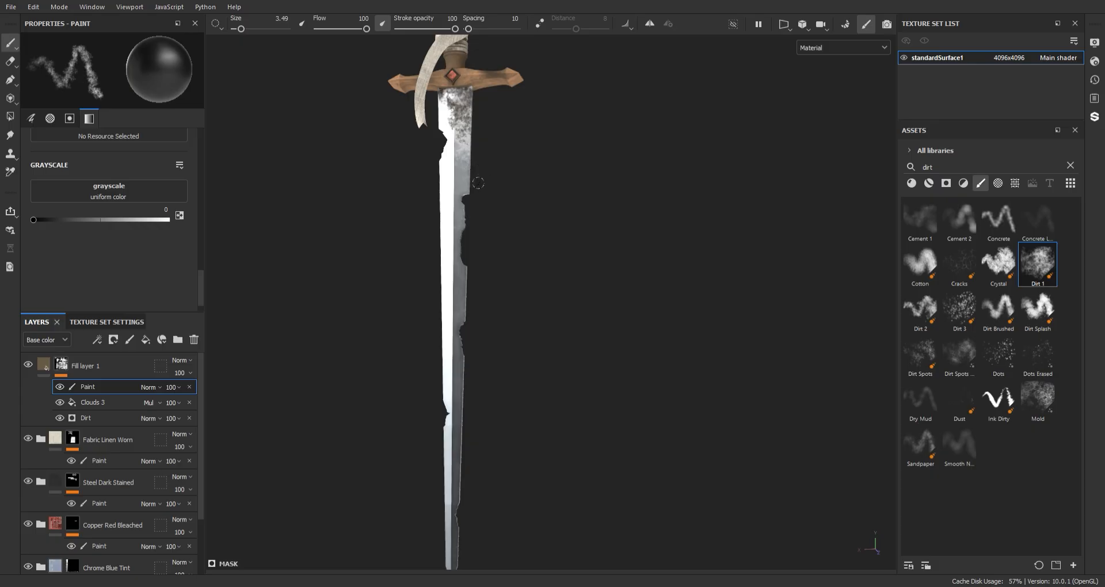
{"action": "left_click_drag", "start_coordinate": [714, 334], "coordinate": [655, 256], "text": "alt"}
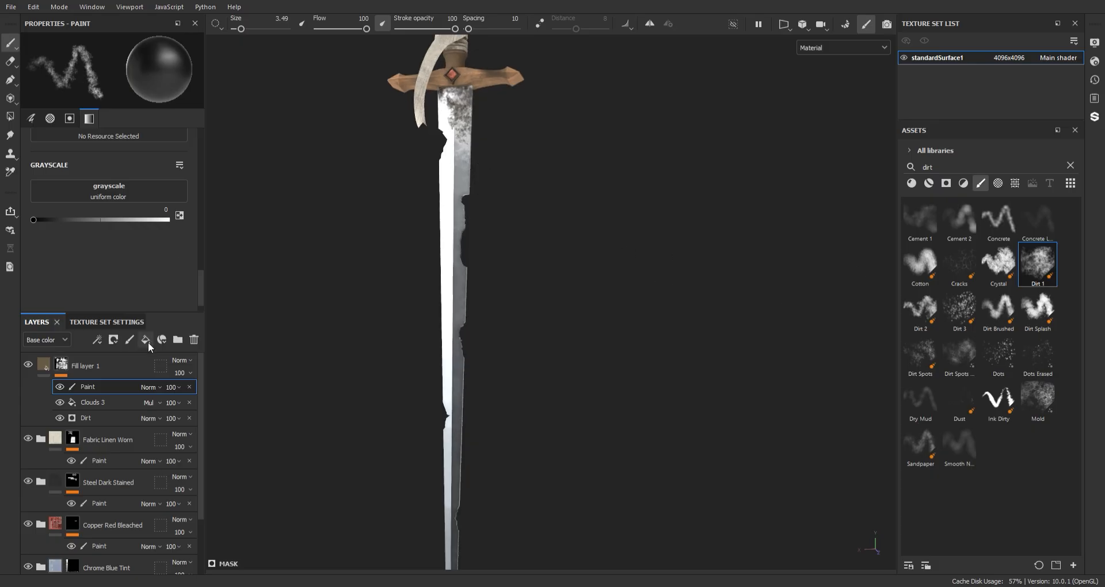
Add a new fill layer above Fill layer 1 and set its base color to a dark blood red.
{"action": "left_click", "coordinate": [146, 339]}
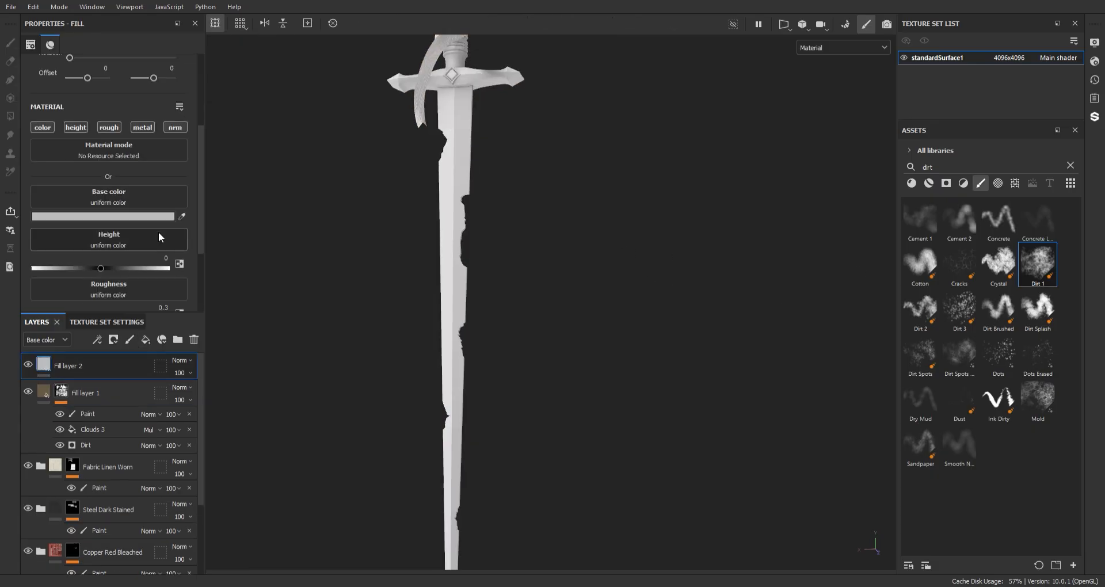
{"action": "left_click", "coordinate": [154, 217]}
{"action": "left_click_drag", "start_coordinate": [203, 361], "coordinate": [156, 374]}
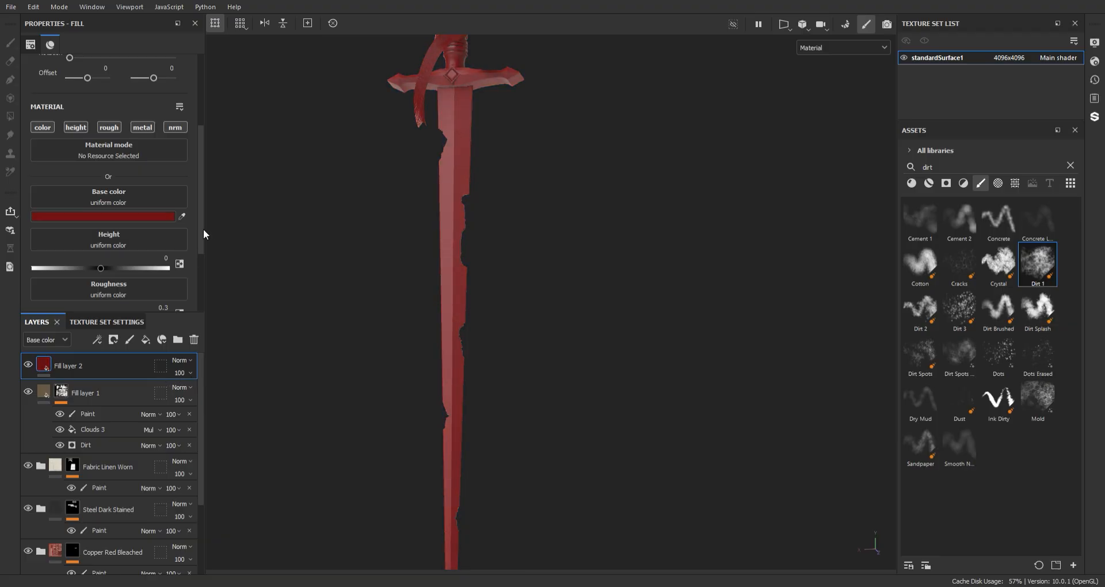
{"action": "left_click", "coordinate": [229, 247]}
{"action": "left_click", "coordinate": [233, 255]}
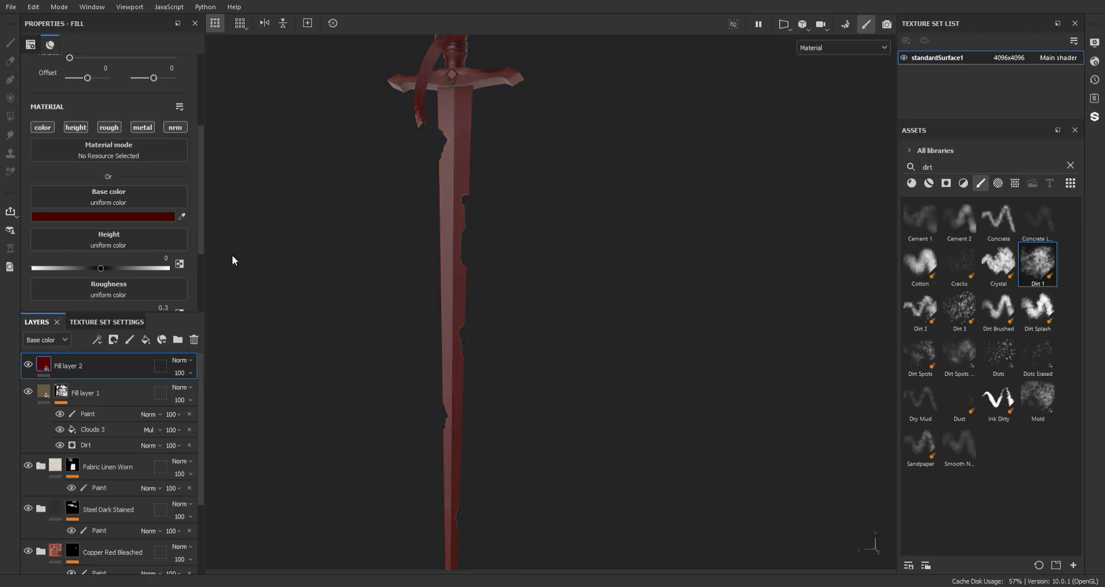
{"action": "left_click", "coordinate": [234, 236]}
{"action": "left_click", "coordinate": [308, 387]}
{"action": "left_click_drag", "start_coordinate": [334, 124], "coordinate": [457, 197], "text": "alt"}
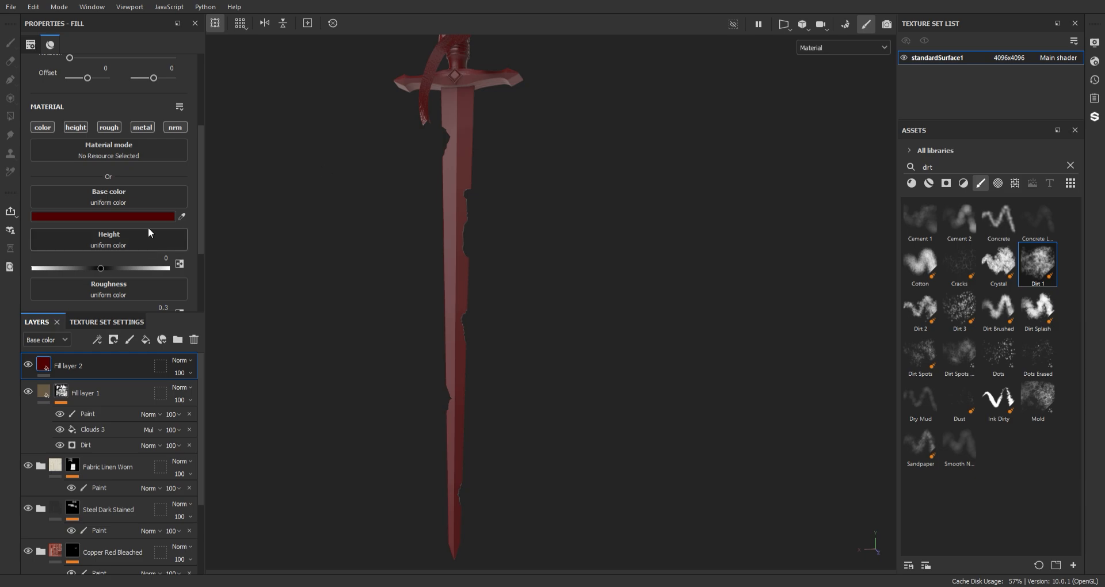
Disable the metal and normal channels of Fill layer 2, then set its Roughness to 0.0458 and Height to 0.0583.
{"action": "left_click", "coordinate": [141, 128]}
{"action": "scroll", "coordinate": [133, 247], "scroll_direction": "down", "scroll_amount": 2}
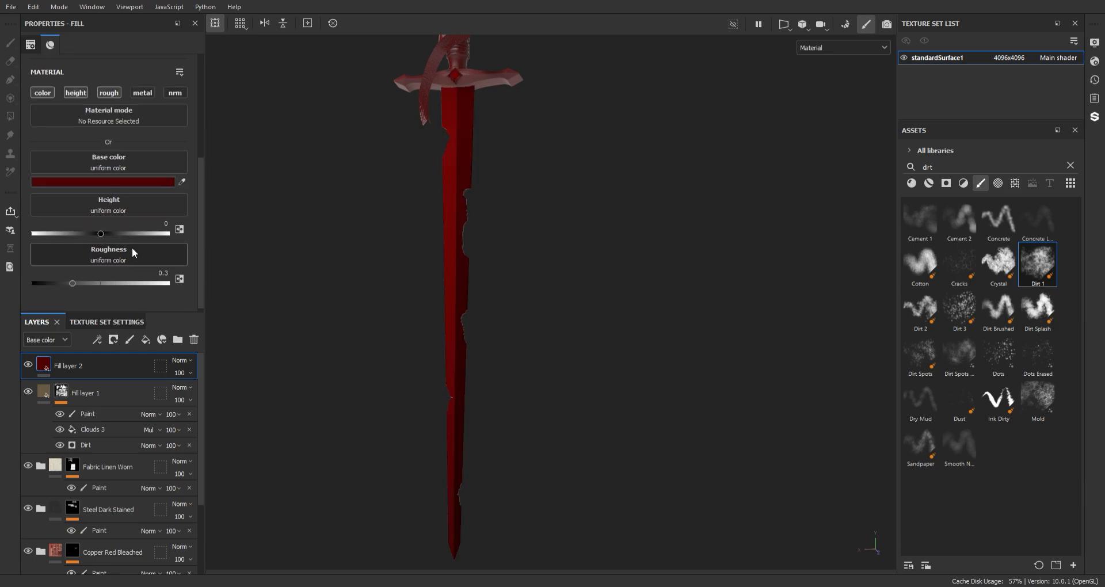
{"action": "left_click_drag", "start_coordinate": [73, 279], "coordinate": [37, 279]}
{"action": "scroll", "coordinate": [328, 152], "scroll_direction": "up", "scroll_amount": 3}
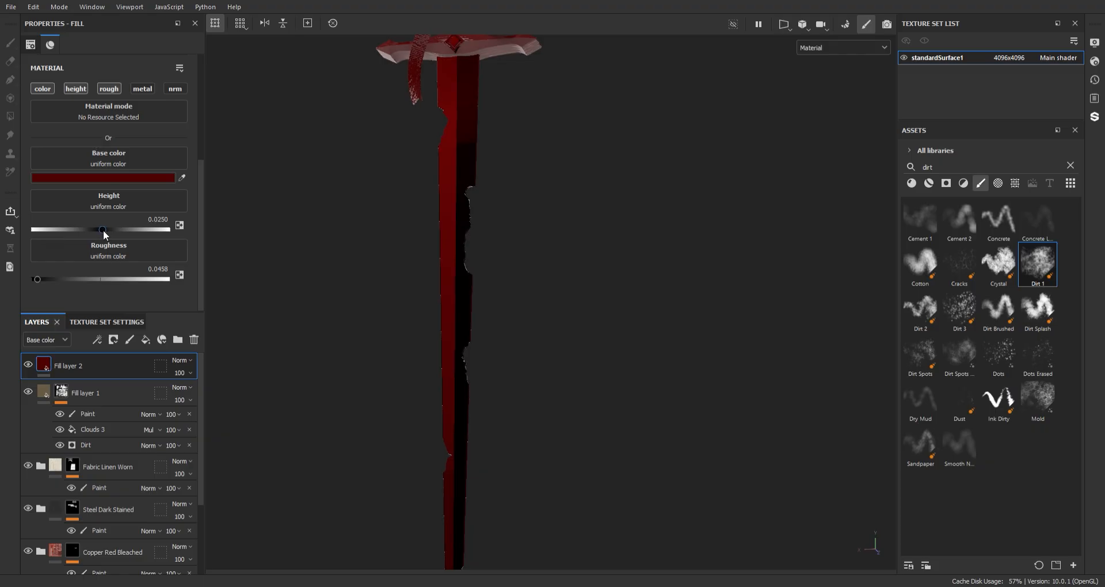
{"action": "left_click_drag", "start_coordinate": [103, 230], "coordinate": [104, 230]}
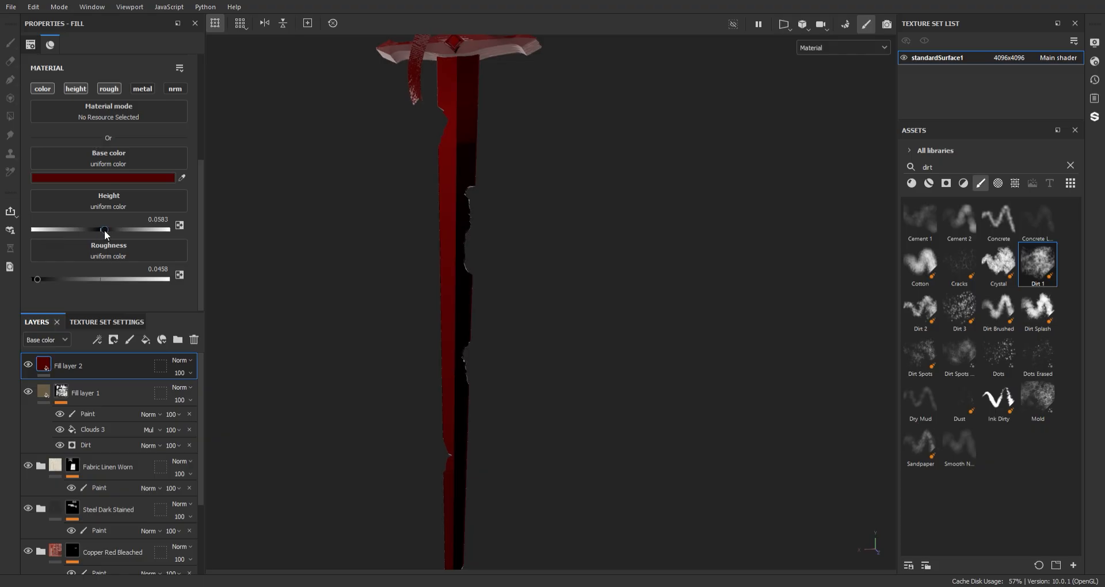
Add a black mask with a Dripping Rust generator to Fill layer 2.
{"action": "left_click", "coordinate": [135, 13]}
{"action": "left_click", "coordinate": [126, 407]}
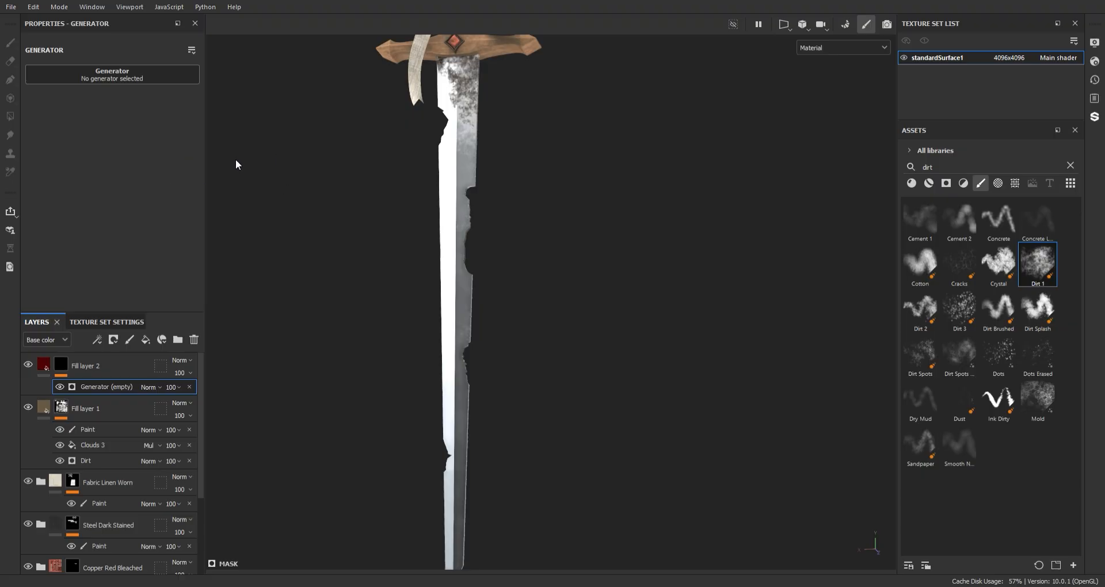
{"action": "left_click", "coordinate": [195, 154]}
Inspect the red spots on the blade and raise the generator's Rust Spreading to 0.69.
{"action": "middle_click_drag", "start_coordinate": [495, 128], "coordinate": [499, 238], "text": "alt"}
{"action": "middle_click_drag", "start_coordinate": [457, 126], "coordinate": [485, 241], "text": "alt"}
{"action": "scroll", "coordinate": [500, 212], "scroll_direction": "up", "scroll_amount": 2}
{"action": "left_click_drag", "start_coordinate": [520, 211], "coordinate": [551, 198], "text": "alt"}
{"action": "middle_click_drag", "start_coordinate": [551, 197], "coordinate": [521, 106], "text": "alt"}
{"action": "scroll", "coordinate": [520, 106], "scroll_direction": "down", "scroll_amount": 2}
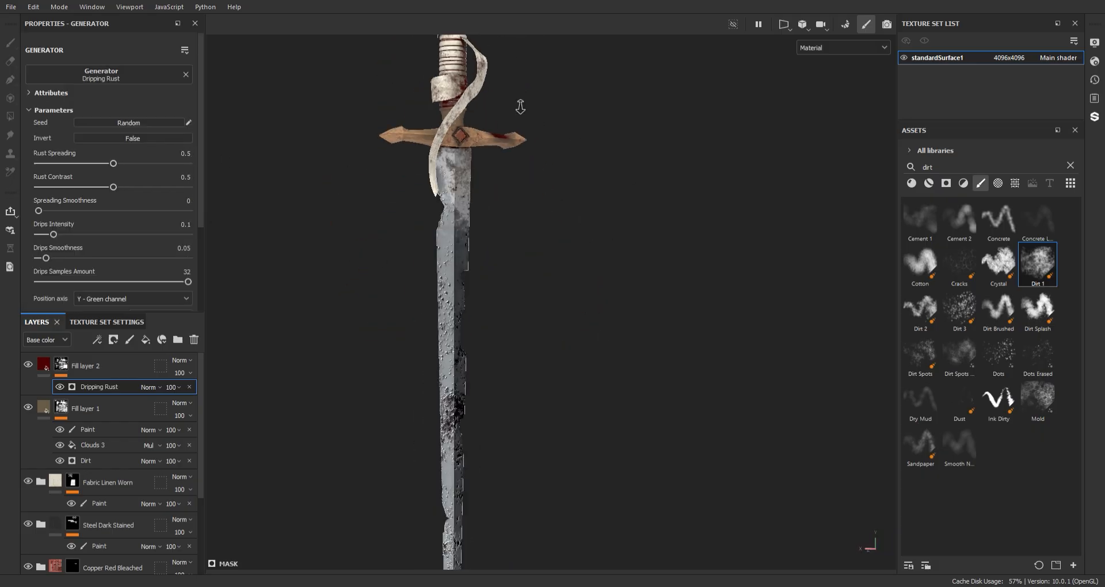
{"action": "left_click_drag", "start_coordinate": [550, 124], "coordinate": [454, 121], "text": "alt"}
{"action": "right_click_drag", "start_coordinate": [454, 121], "coordinate": [634, 403], "text": "alt"}
{"action": "middle_click_drag", "start_coordinate": [634, 403], "coordinate": [622, 348], "text": "alt"}
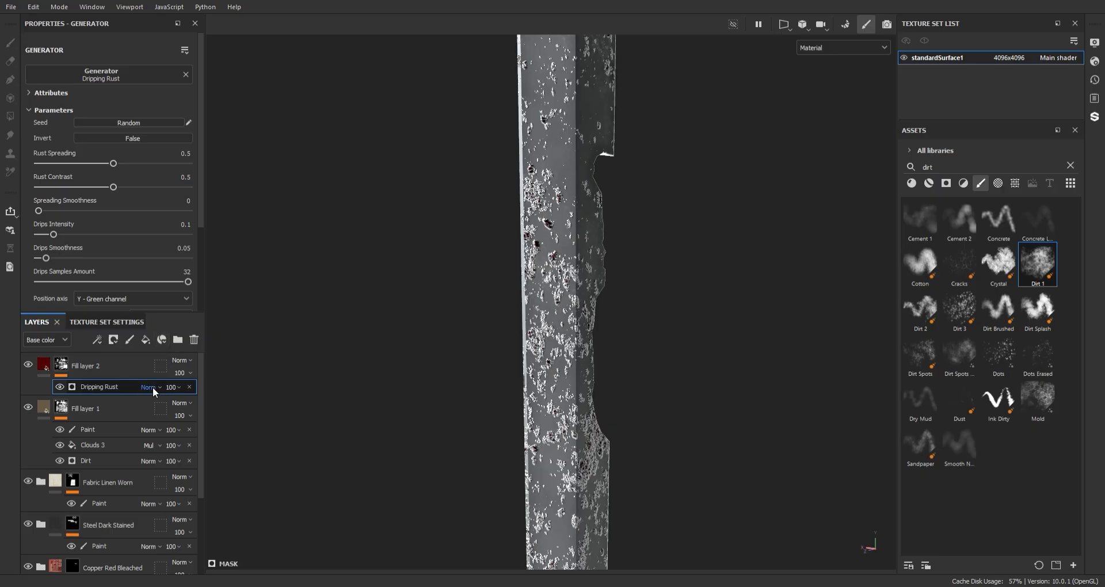
{"action": "left_click_drag", "start_coordinate": [113, 163], "coordinate": [142, 163]}
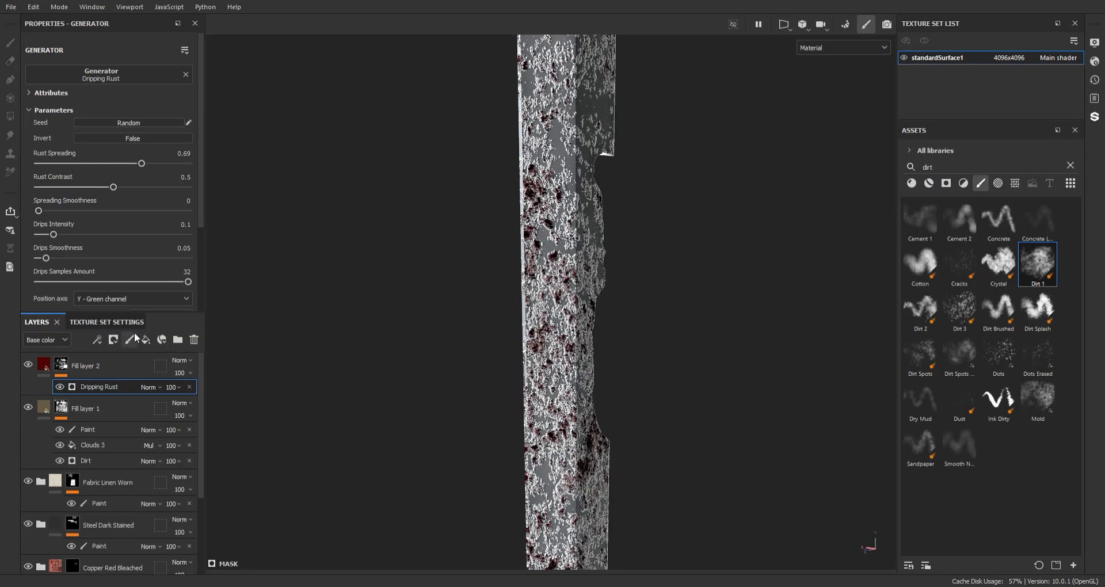
Set the Height of Fill layer 2 to 0.
{"action": "left_click", "coordinate": [47, 364]}
{"action": "scroll", "coordinate": [146, 167], "scroll_direction": "up", "scroll_amount": 1}
{"action": "left_click_drag", "start_coordinate": [108, 263], "coordinate": [101, 263]}
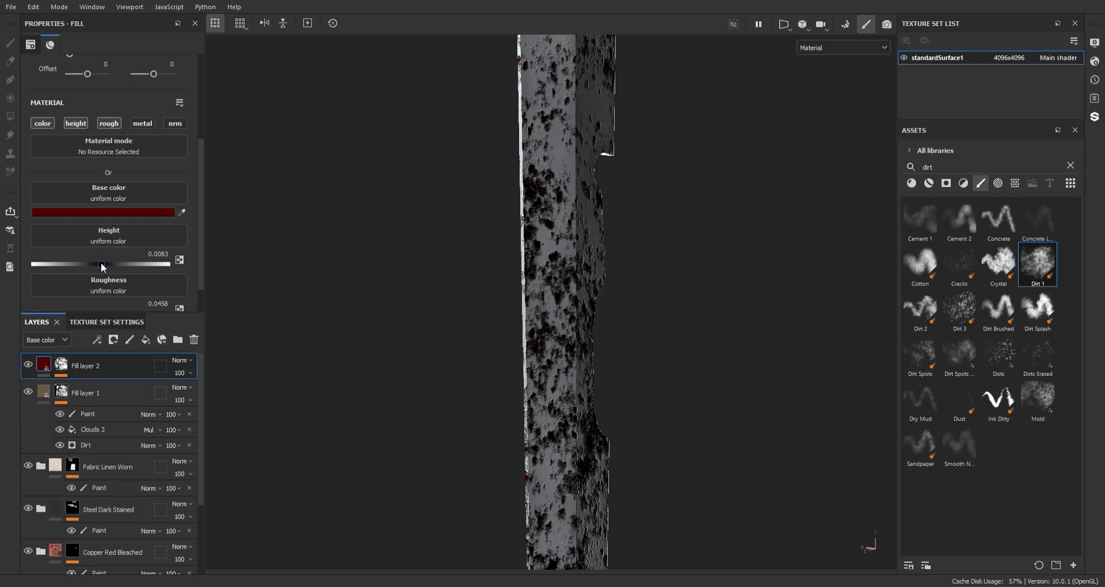
{"action": "key", "text": "Return"}
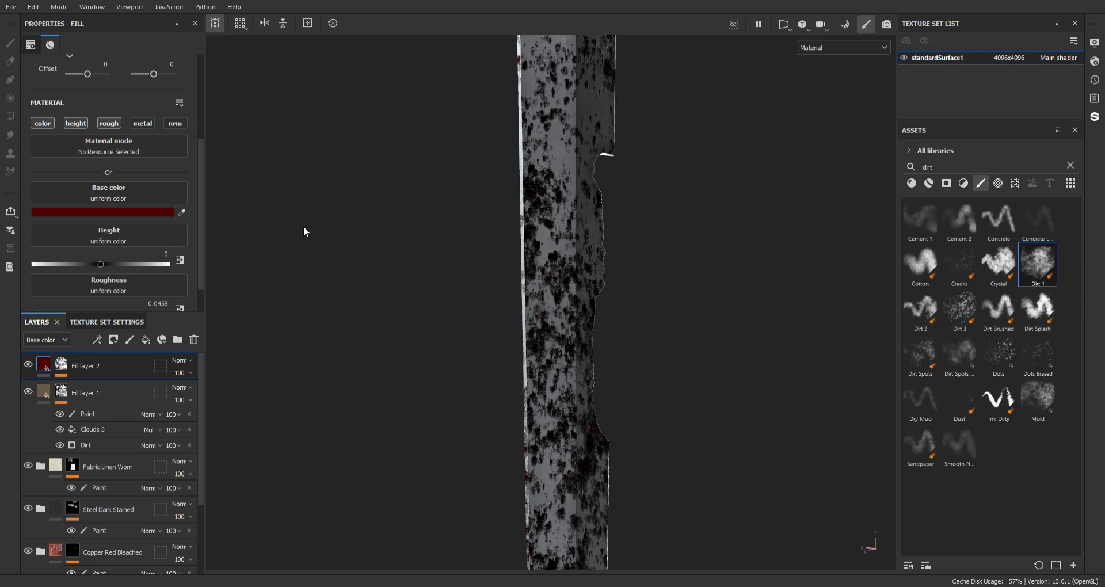
Set the Dripping Rust generator's Rust Spreading to 0.82 and check the blood on the handle and blade.
{"action": "mouse_move", "coordinate": [771, 397]}
{"action": "left_mouse_down", "text": "alt"}
{"action": "mouse_move", "coordinate": [709, 386]}
{"action": "mouse_move", "coordinate": [631, 321]}
{"action": "mouse_move", "coordinate": [598, 252]}
{"action": "mouse_move", "coordinate": [541, 259]}
{"action": "mouse_move", "coordinate": [619, 270]}
{"action": "left_mouse_up", "text": "alt"}
{"action": "scroll", "coordinate": [541, 259], "scroll_direction": "down", "scroll_amount": 2}
{"action": "scroll", "coordinate": [619, 531], "scroll_direction": "down", "scroll_amount": 2}
{"action": "left_click", "coordinate": [57, 365]}
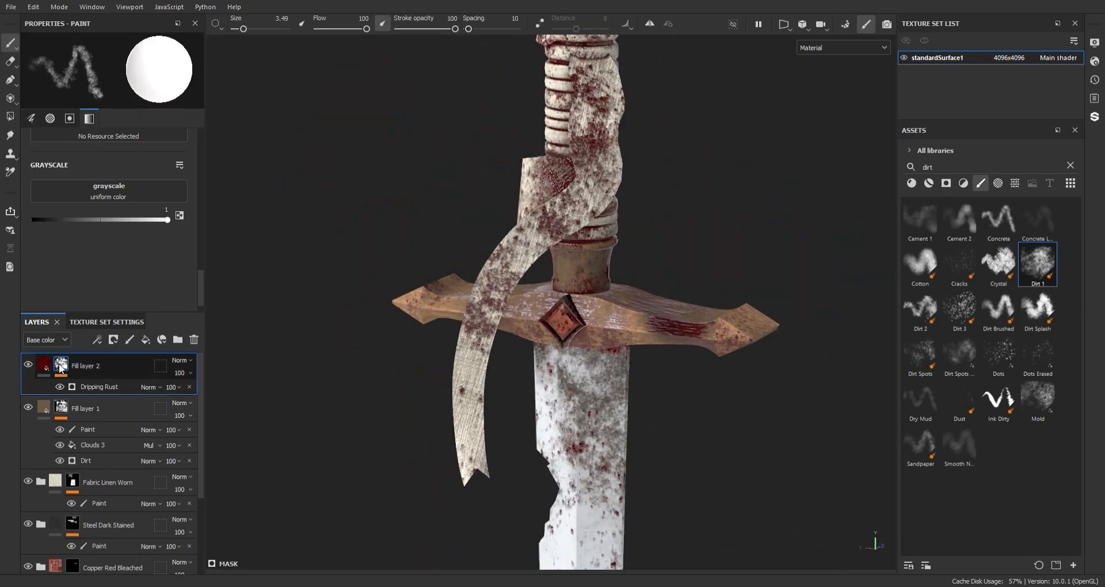
{"action": "left_click", "coordinate": [99, 386]}
{"action": "left_click_drag", "start_coordinate": [154, 165], "coordinate": [161, 164]}
{"action": "scroll", "coordinate": [522, 272], "scroll_direction": "down", "scroll_amount": 3}
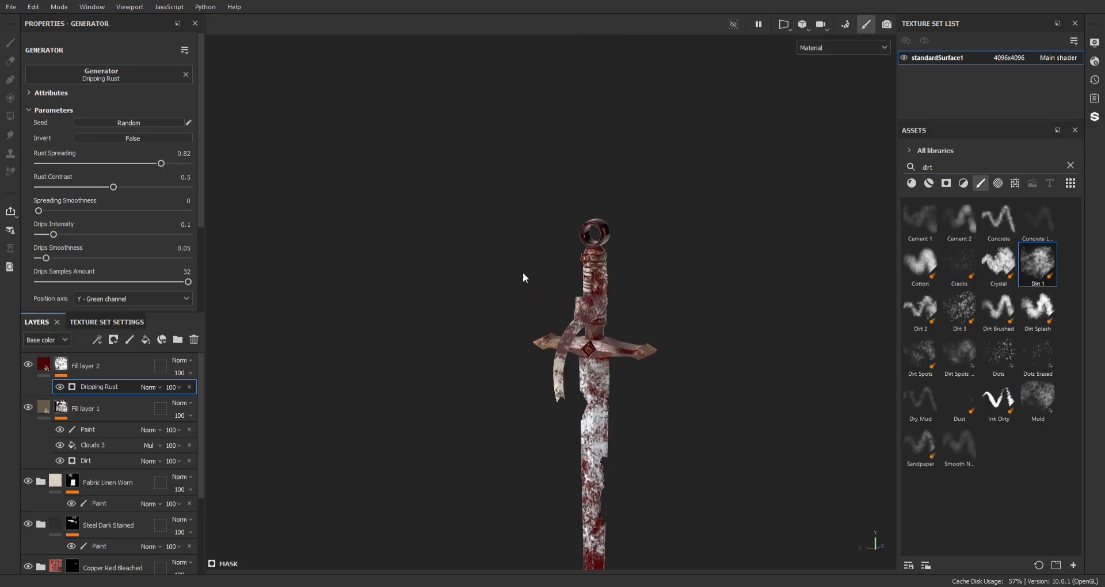
{"action": "left_click_drag", "start_coordinate": [522, 271], "coordinate": [552, 322], "text": "alt"}
{"action": "scroll", "coordinate": [591, 370], "scroll_direction": "up", "scroll_amount": 8}
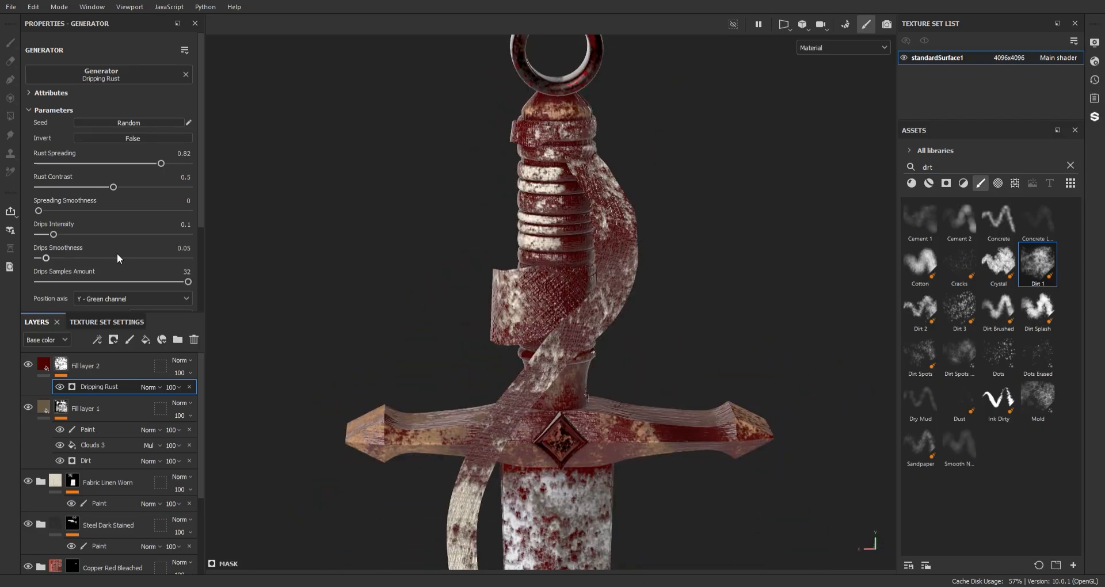
Set the Dripping Rust generator's Spreading Smoothness to 0.2, Drips Intensity to 0.13 and Drips Smoothness to 0.17.
{"action": "left_click_drag", "start_coordinate": [70, 209], "coordinate": [51, 233]}
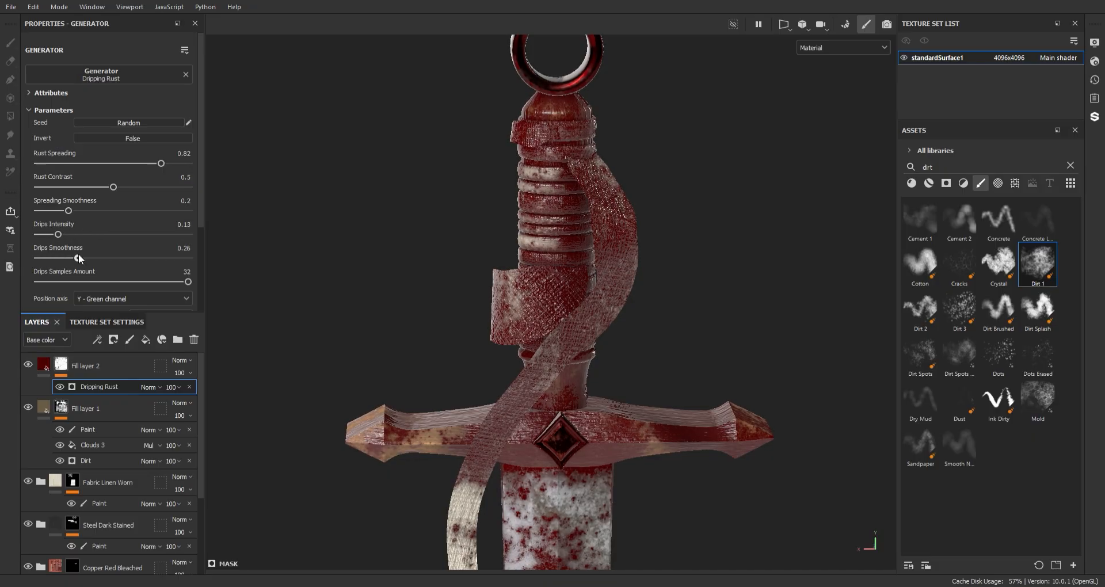
{"action": "scroll", "coordinate": [117, 195], "scroll_direction": "down", "scroll_amount": 2}
{"action": "scroll", "coordinate": [160, 268], "scroll_direction": "up", "scroll_amount": 2}
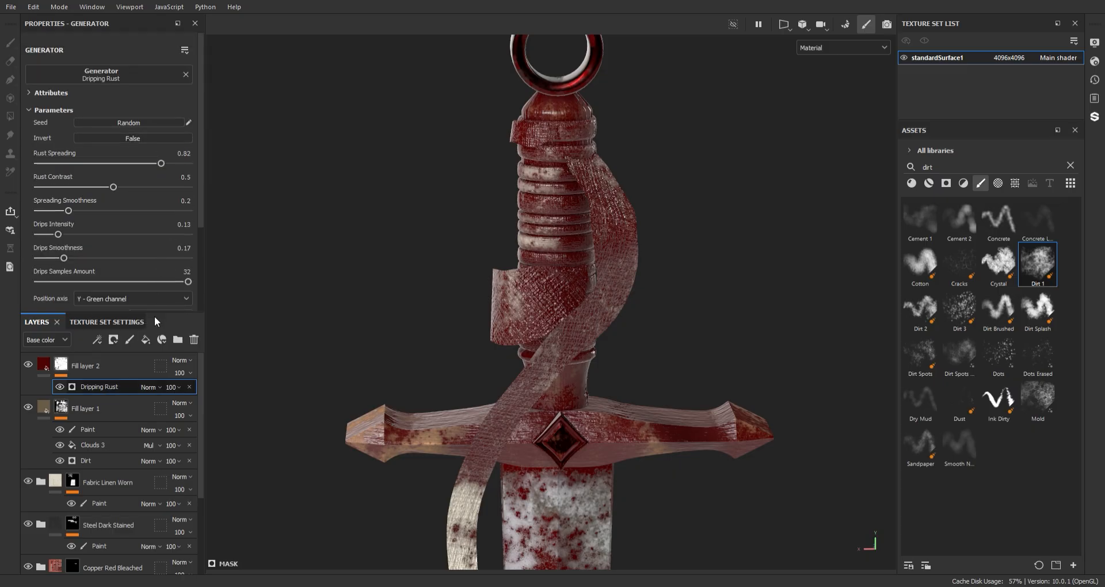
Add a Clouds 2 fill to the mask of Fill layer 2 with tri-planar projection, tiling 6.26 and Multiply blending.
{"action": "left_click_drag", "start_coordinate": [248, 189], "coordinate": [409, 222], "text": "alt"}
{"action": "scroll", "coordinate": [102, 149], "scroll_direction": "up", "scroll_amount": 2}
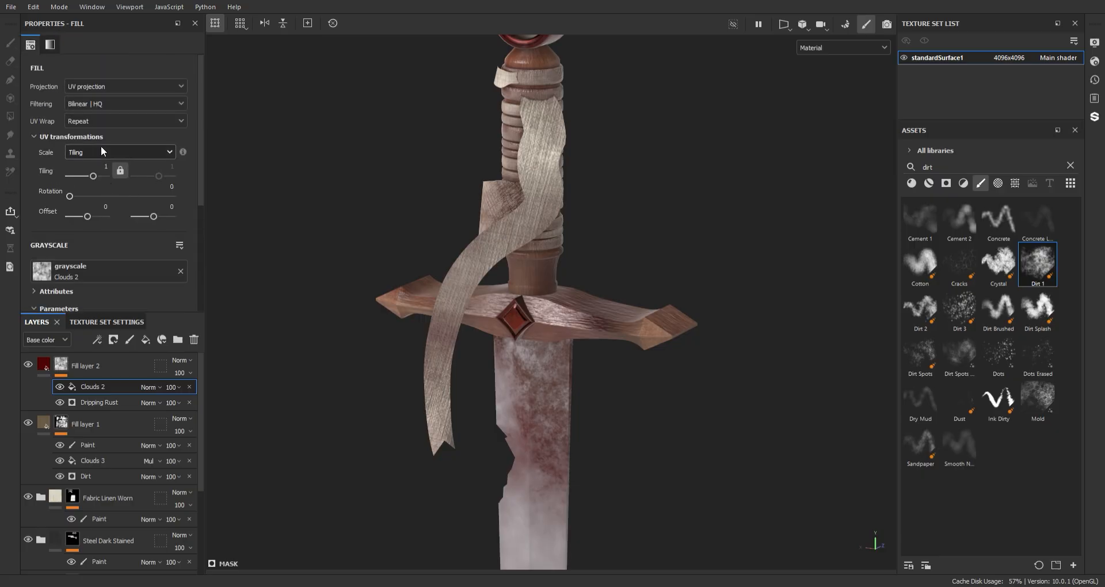
{"action": "left_click_drag", "start_coordinate": [95, 195], "coordinate": [98, 195]}
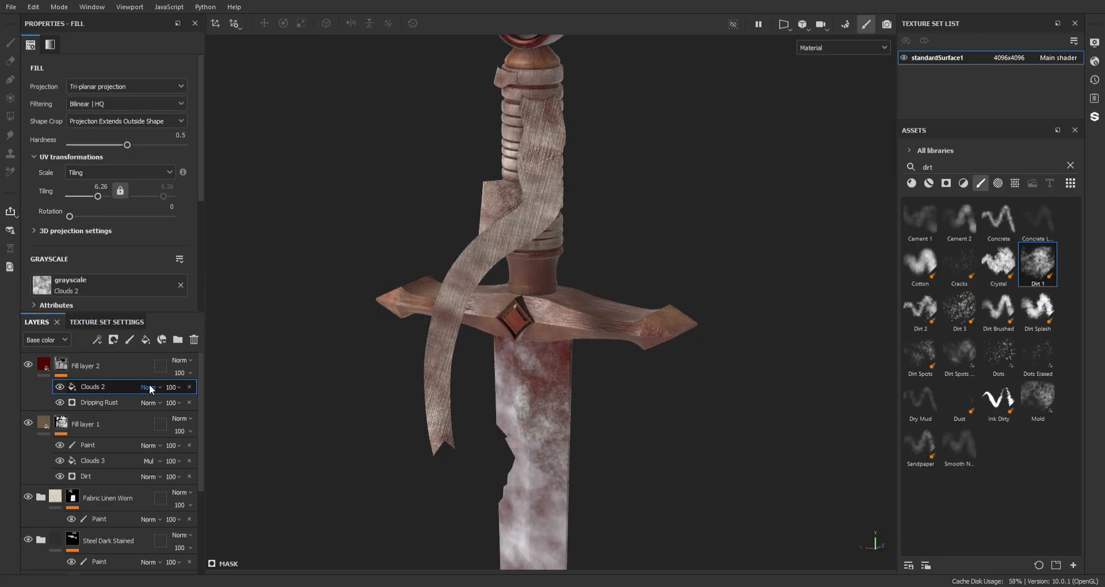
{"action": "left_click_drag", "start_coordinate": [581, 322], "coordinate": [536, 323], "text": "alt"}
{"action": "right_click_drag", "start_coordinate": [535, 322], "coordinate": [494, 305], "text": "alt"}
{"action": "left_click_drag", "start_coordinate": [495, 305], "coordinate": [572, 342], "text": "alt"}
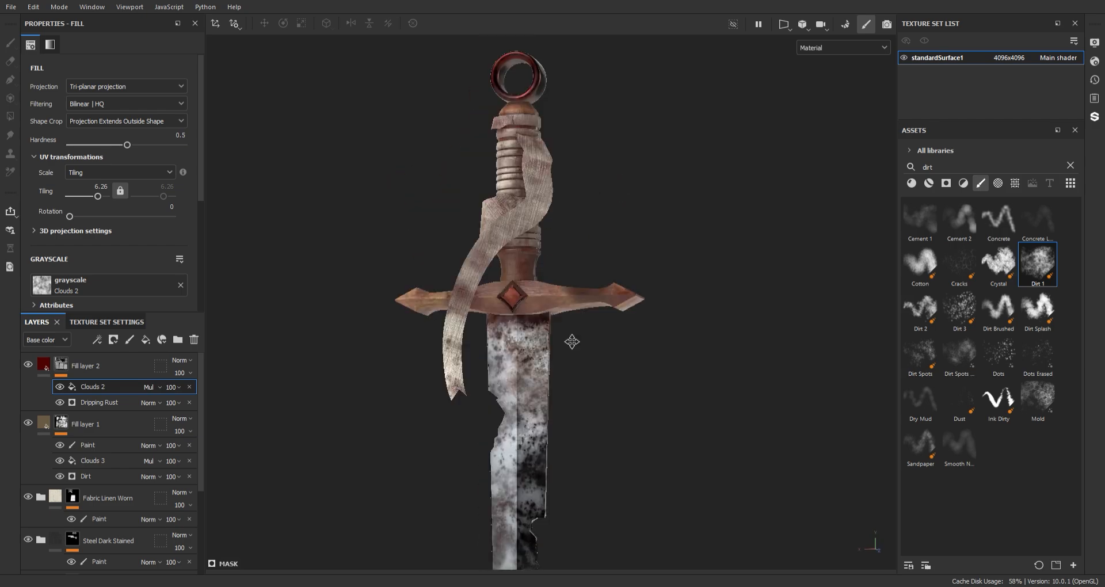
{"action": "right_click_drag", "start_coordinate": [572, 343], "coordinate": [497, 296], "text": "alt"}
{"action": "left_click_drag", "start_coordinate": [498, 295], "coordinate": [476, 334], "text": "alt"}
Set the Balance of the Clouds 2 fill to 0.6 and check the blood along the blade down to its point.
{"action": "scroll", "coordinate": [120, 215], "scroll_direction": "down", "scroll_amount": 4}
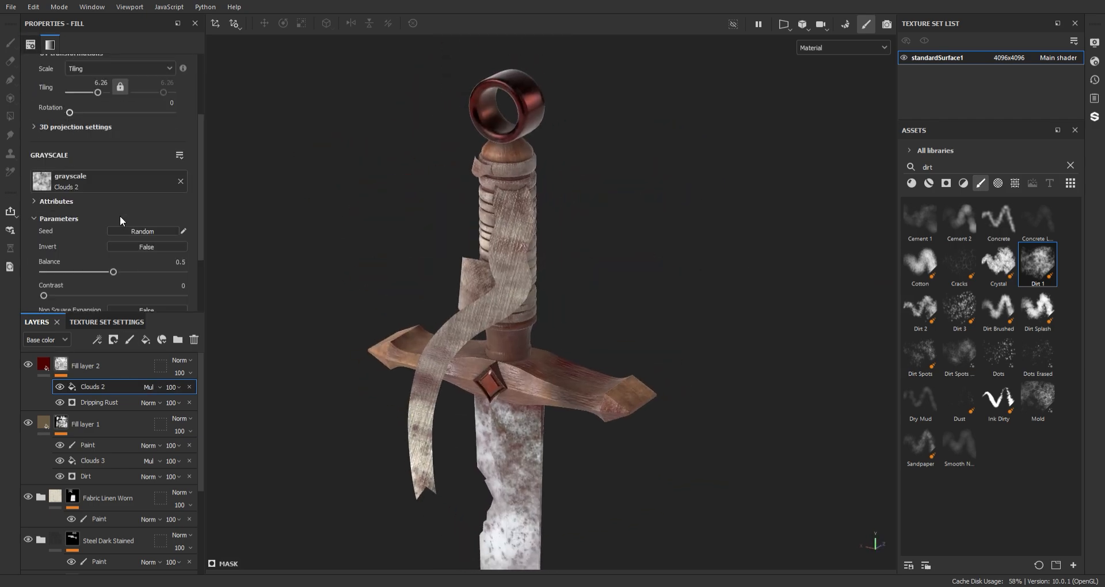
{"action": "mouse_move", "coordinate": [115, 240]}
{"action": "left_mouse_down"}
{"action": "mouse_move", "coordinate": [136, 239]}
{"action": "mouse_move", "coordinate": [91, 241]}
{"action": "mouse_move", "coordinate": [147, 241]}
{"action": "mouse_move", "coordinate": [127, 237]}
{"action": "left_mouse_up"}
{"action": "scroll", "coordinate": [509, 254], "scroll_direction": "down", "scroll_amount": 3}
{"action": "middle_click_drag", "start_coordinate": [512, 392], "coordinate": [508, 255], "text": "alt"}
{"action": "middle_click_drag", "start_coordinate": [541, 218], "coordinate": [521, 81], "text": "alt"}
{"action": "left_click_drag", "start_coordinate": [510, 209], "coordinate": [590, 220], "text": "alt"}
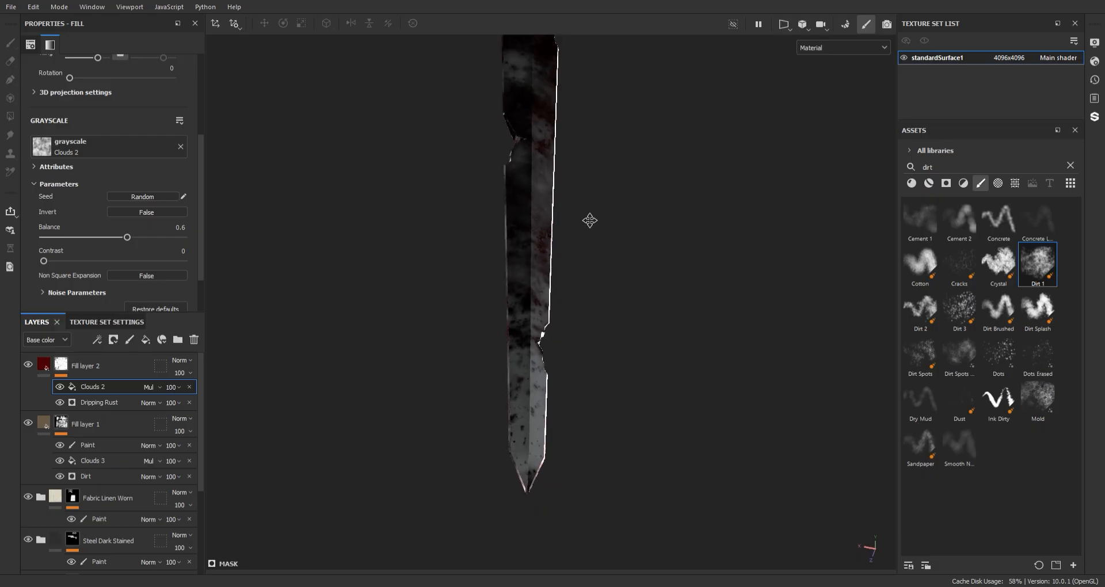
Add a Paint effect to the mask of Fill layer 2 and choose the Kyle's brush with branching cracks at size 18.38.
{"action": "left_click", "coordinate": [130, 339]}
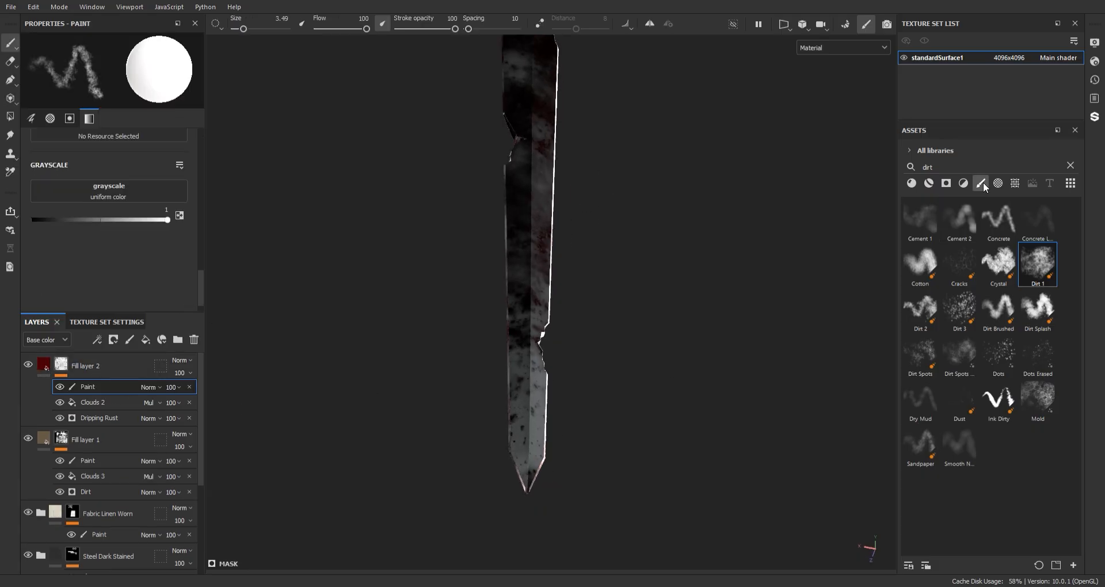
{"action": "left_click", "coordinate": [1070, 166]}
{"action": "scroll", "coordinate": [981, 312], "scroll_direction": "down", "scroll_amount": 2}
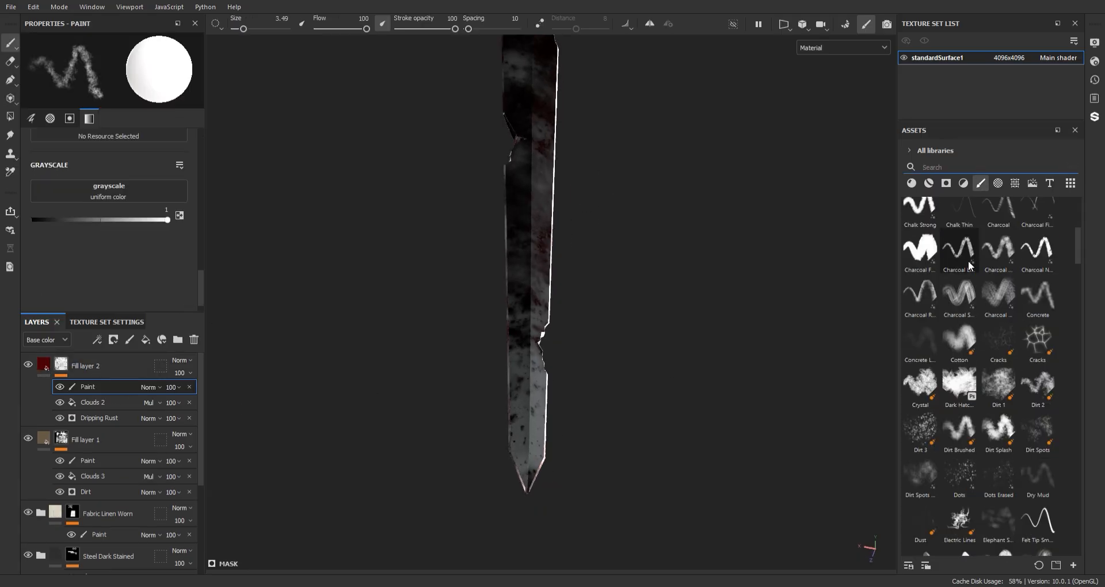
{"action": "scroll", "coordinate": [973, 334], "scroll_direction": "up", "scroll_amount": 10}
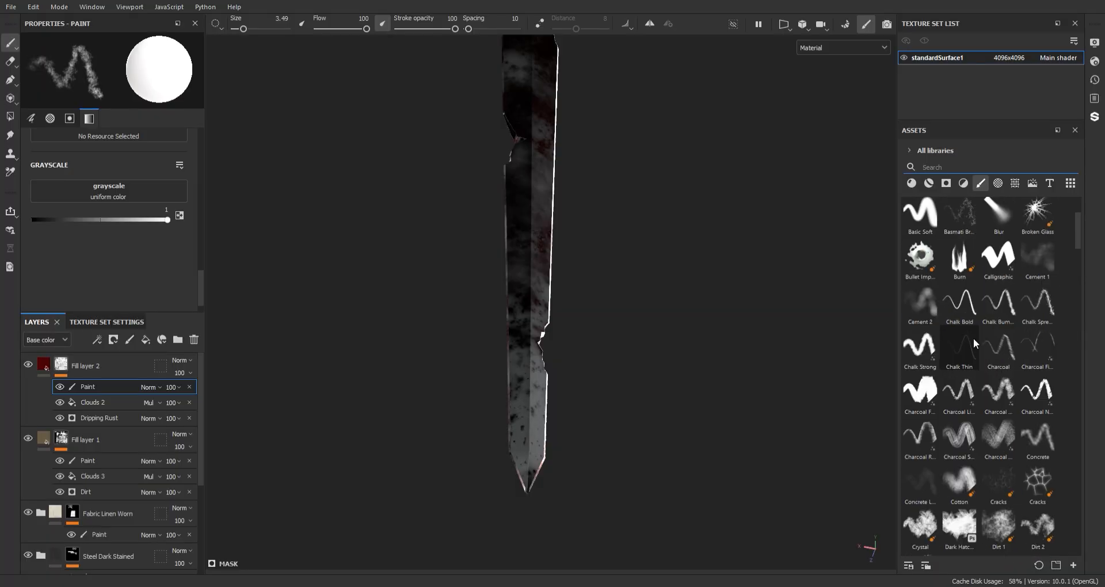
{"action": "scroll", "coordinate": [966, 329], "scroll_direction": "down", "scroll_amount": 6}
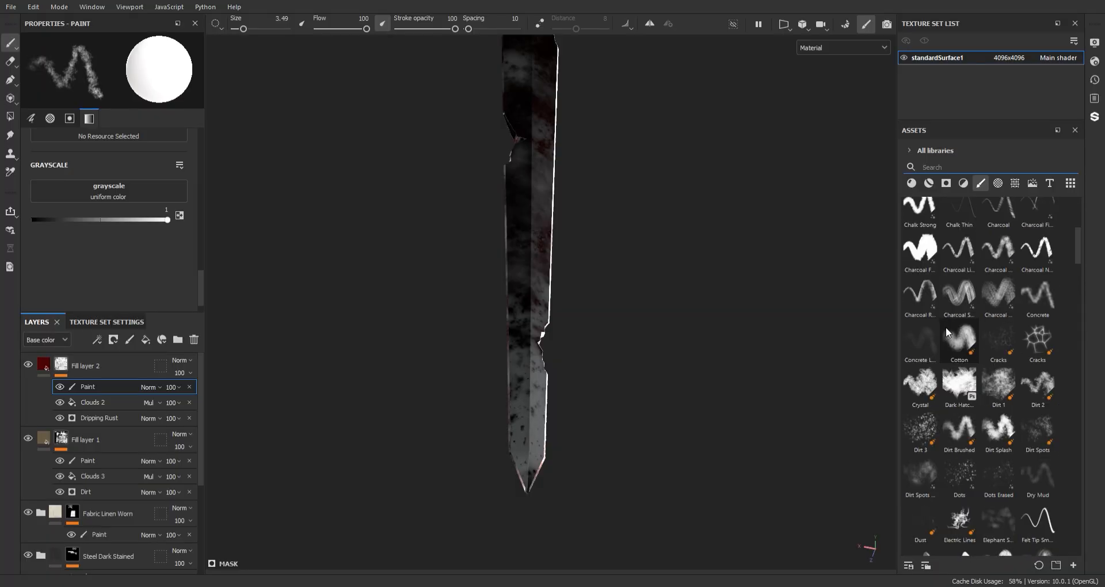
{"action": "scroll", "coordinate": [952, 329], "scroll_direction": "down", "scroll_amount": 6}
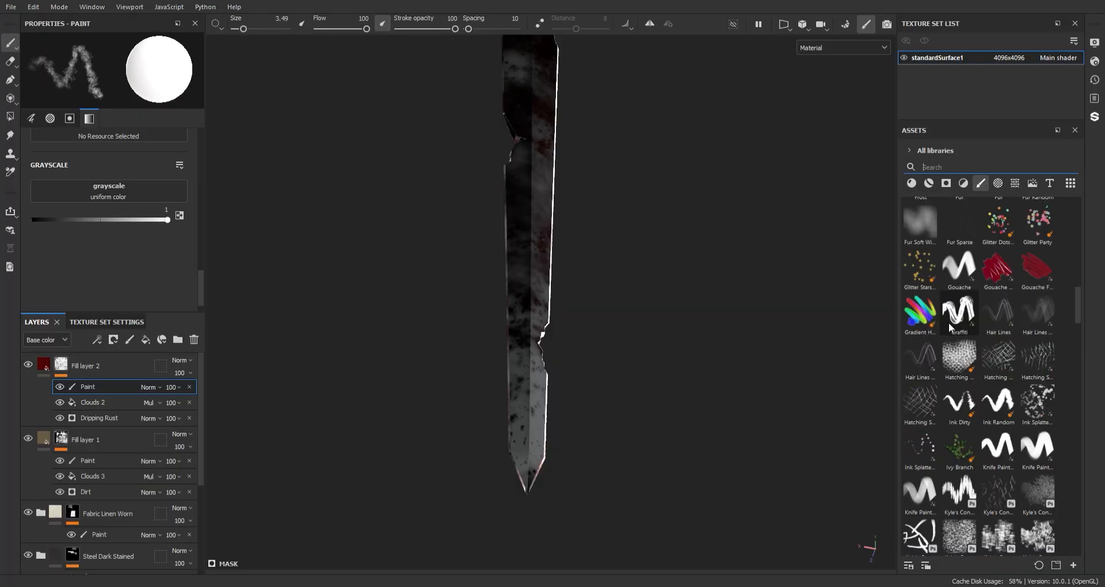
{"action": "scroll", "coordinate": [954, 328], "scroll_direction": "down", "scroll_amount": 3}
{"action": "left_click", "coordinate": [918, 476]}
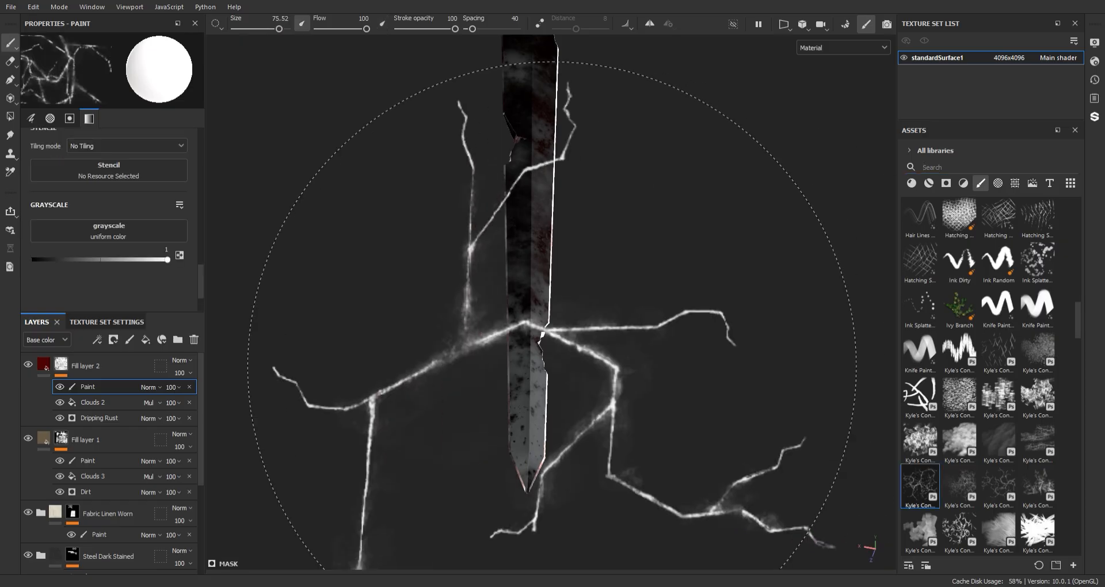
{"action": "right_click_drag", "start_coordinate": [552, 367], "coordinate": [334, 367], "text": "ctrl"}
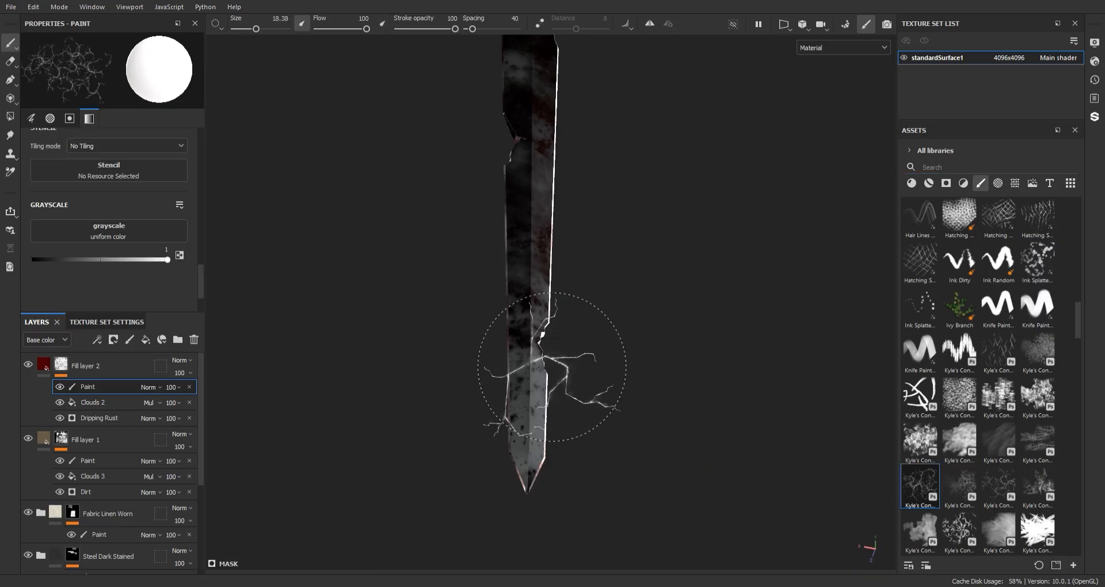
Paint branching blood veins on both sides of the blade near its point with the crack brush.
{"action": "left_click_drag", "start_coordinate": [552, 366], "coordinate": [592, 291], "text": "alt"}
{"action": "left_click_drag", "start_coordinate": [550, 361], "coordinate": [512, 377]}
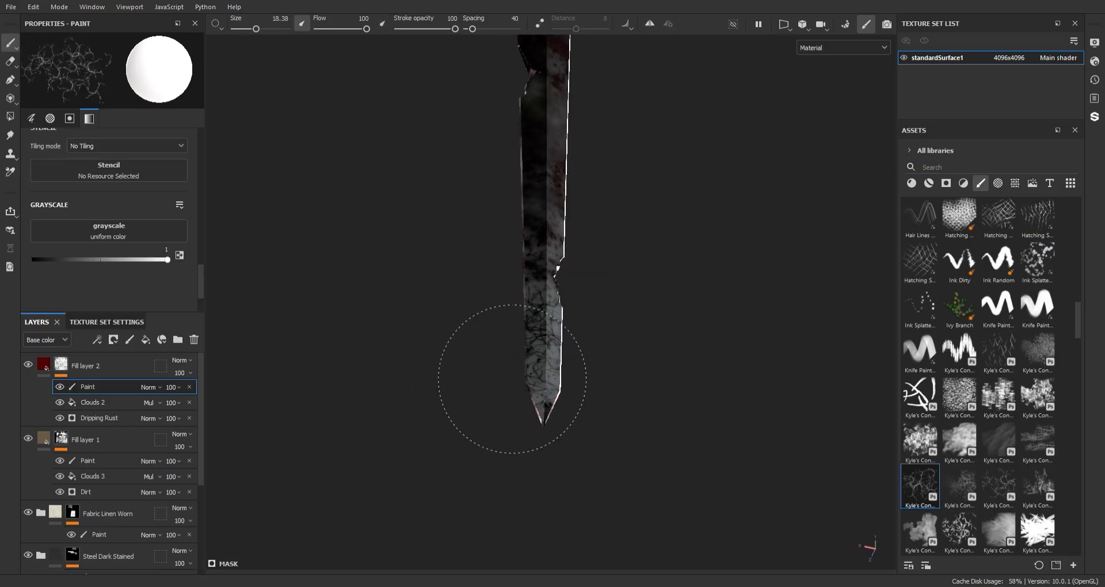
{"action": "mouse_move", "coordinate": [568, 326]}
{"action": "left_mouse_down", "text": "alt"}
{"action": "mouse_move", "coordinate": [555, 409]}
{"action": "mouse_move", "coordinate": [465, 401]}
{"action": "left_mouse_up", "text": "alt"}
{"action": "left_click_drag", "start_coordinate": [532, 343], "coordinate": [475, 300], "text": "alt"}
{"action": "right_click_drag", "start_coordinate": [524, 257], "coordinate": [639, 288], "text": "shift"}
{"action": "mouse_move", "coordinate": [639, 289]}
{"action": "left_mouse_down", "text": "alt"}
{"action": "mouse_move", "coordinate": [708, 345]}
{"action": "mouse_move", "coordinate": [626, 395]}
{"action": "mouse_move", "coordinate": [698, 295]}
{"action": "mouse_move", "coordinate": [679, 305]}
{"action": "left_mouse_up", "text": "alt"}
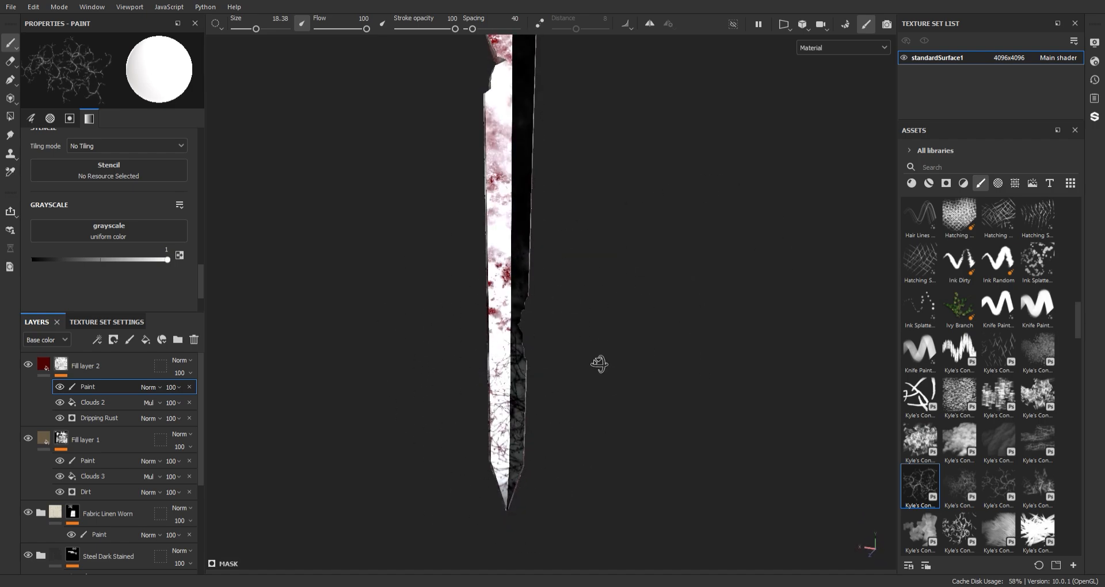
{"action": "mouse_move", "coordinate": [599, 364]}
{"action": "left_mouse_down", "text": "alt"}
{"action": "mouse_move", "coordinate": [532, 380]}
{"action": "mouse_move", "coordinate": [581, 427]}
{"action": "left_mouse_up", "text": "alt"}
{"action": "left_click_drag", "start_coordinate": [639, 354], "coordinate": [212, 369], "text": "alt"}
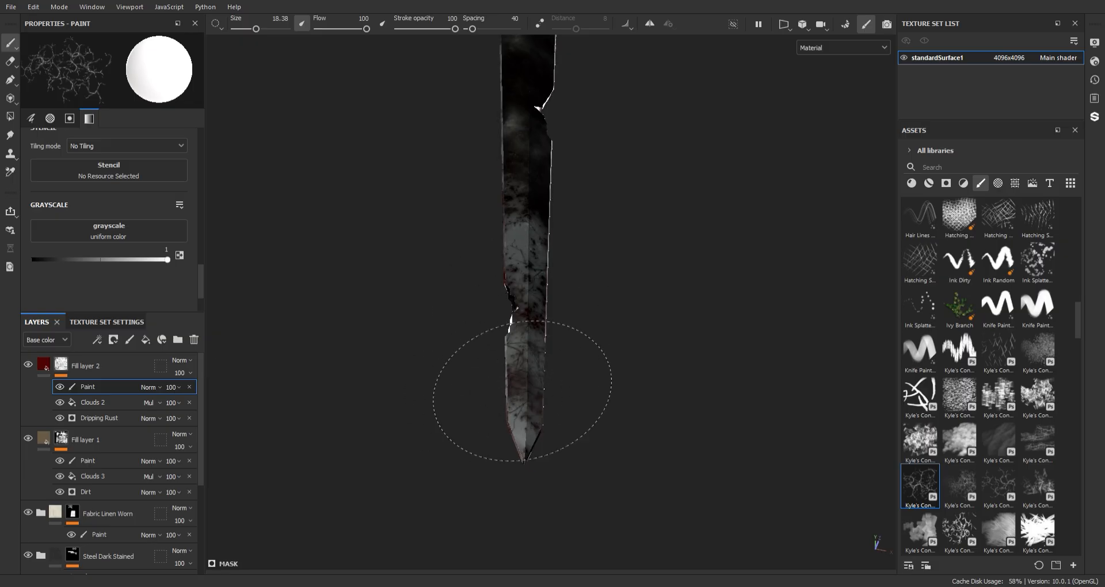
{"action": "mouse_move", "coordinate": [516, 345]}
{"action": "left_mouse_down", "text": "alt"}
{"action": "mouse_move", "coordinate": [591, 321]}
{"action": "mouse_move", "coordinate": [685, 410]}
{"action": "mouse_move", "coordinate": [629, 345]}
{"action": "mouse_move", "coordinate": [675, 342]}
{"action": "left_mouse_up", "text": "alt"}
Cover the lower part of the blade with solid blood using the heavy Artistic brush at size 12.17.
{"action": "scroll", "coordinate": [978, 317], "scroll_direction": "up", "scroll_amount": 10}
{"action": "left_click", "coordinate": [1037, 218]}
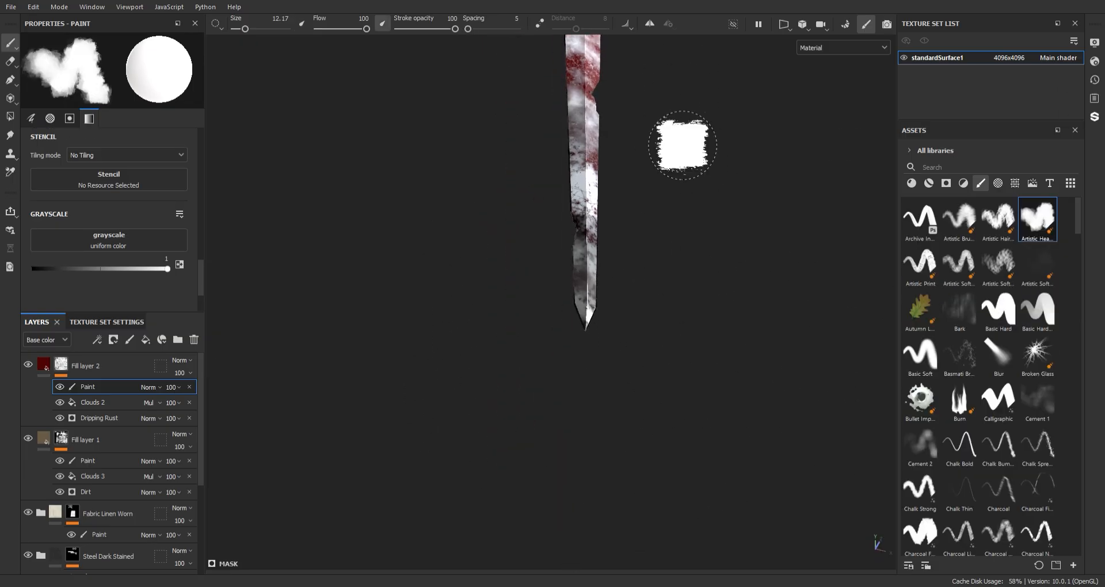
{"action": "mouse_move", "coordinate": [652, 213]}
{"action": "left_mouse_down", "text": "alt"}
{"action": "mouse_move", "coordinate": [612, 160]}
{"action": "mouse_move", "coordinate": [548, 235]}
{"action": "mouse_move", "coordinate": [752, 244]}
{"action": "mouse_move", "coordinate": [651, 188]}
{"action": "mouse_move", "coordinate": [688, 247]}
{"action": "mouse_move", "coordinate": [744, 288]}
{"action": "mouse_move", "coordinate": [719, 234]}
{"action": "mouse_move", "coordinate": [689, 245]}
{"action": "mouse_move", "coordinate": [775, 272]}
{"action": "left_mouse_up", "text": "alt"}
{"action": "scroll", "coordinate": [1062, 356], "scroll_direction": "down", "scroll_amount": 3}
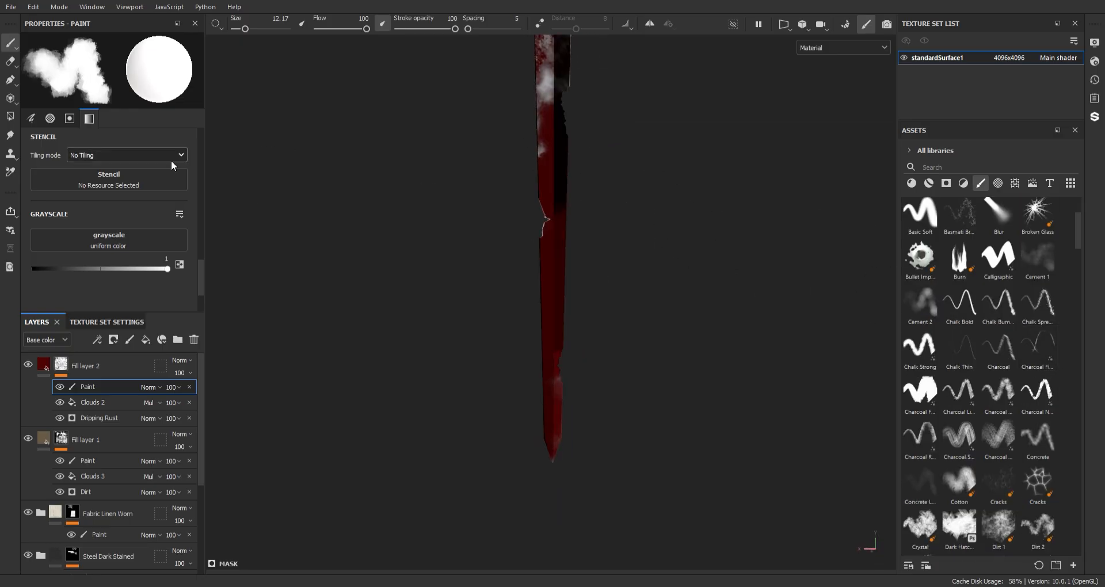
Set the paint's grayscale value to 0 and choose a sketchy hatching brush reduced to size 5.46.
{"action": "scroll", "coordinate": [172, 166], "scroll_direction": "down", "scroll_amount": 3}
{"action": "left_click_drag", "start_coordinate": [167, 196], "coordinate": [1, 207]}
{"action": "scroll", "coordinate": [1019, 368], "scroll_direction": "down", "scroll_amount": 10}
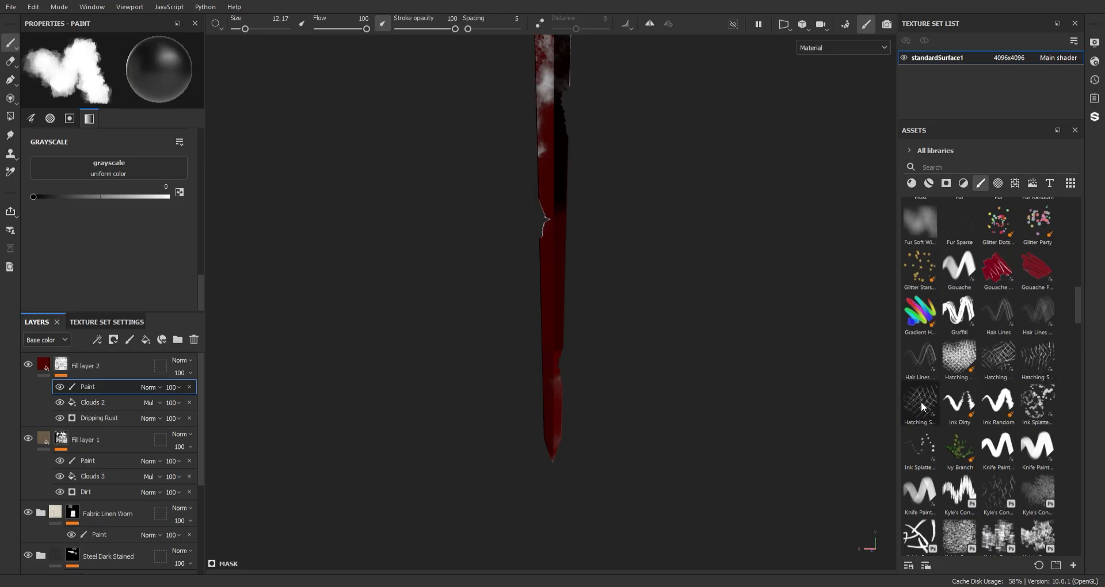
{"action": "left_click", "coordinate": [921, 410]}
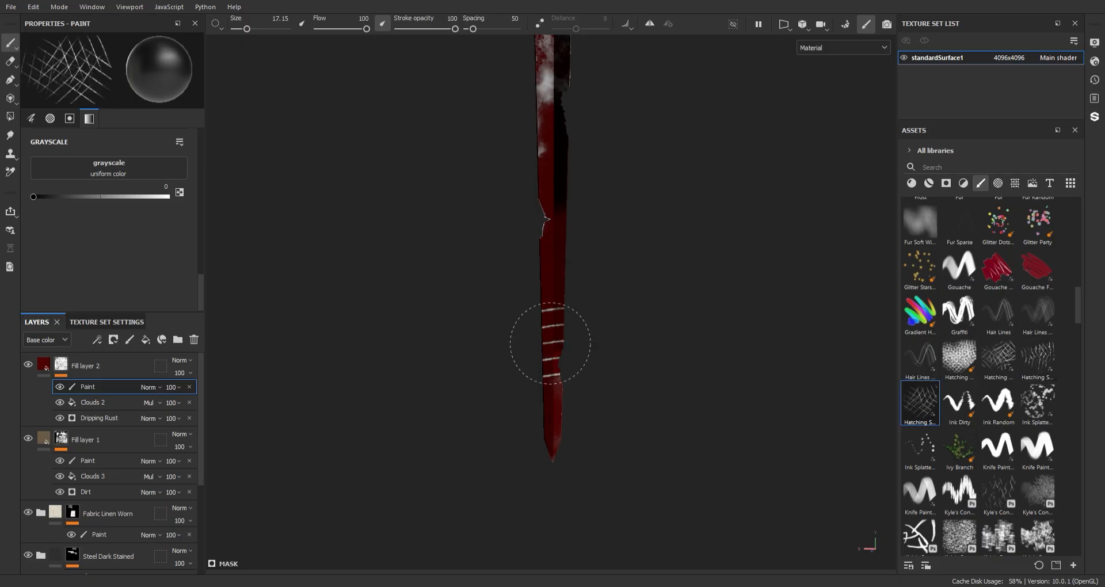
{"action": "right_click_drag", "start_coordinate": [606, 272], "coordinate": [592, 274], "text": "ctrl"}
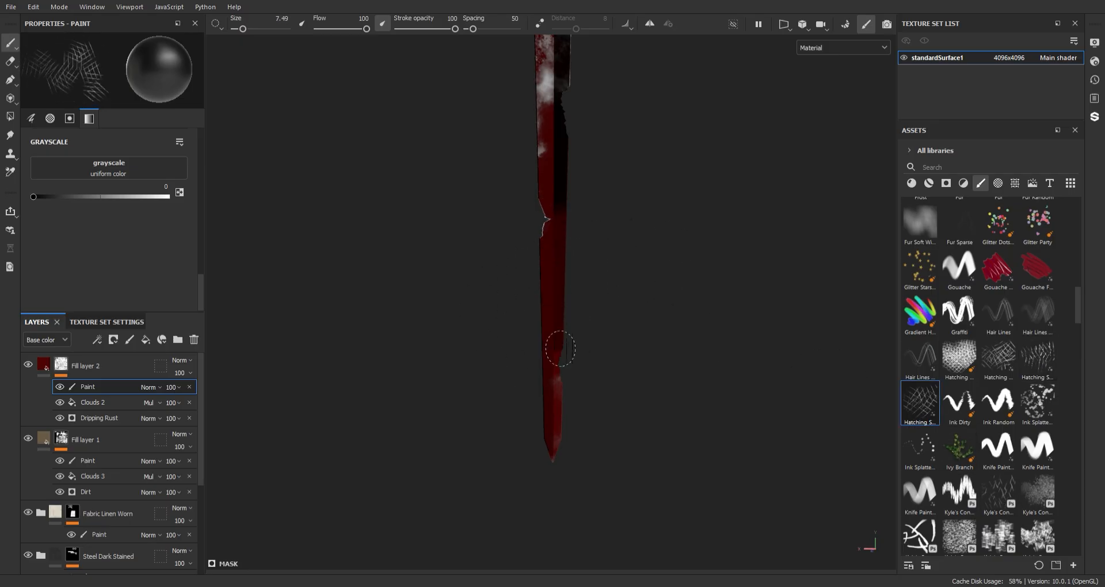
Break up the solid blood on both sides of the lower blade with a rough streaky Kyle's brush at size 33.18.
{"action": "scroll", "coordinate": [1054, 390], "scroll_direction": "down", "scroll_amount": 3}
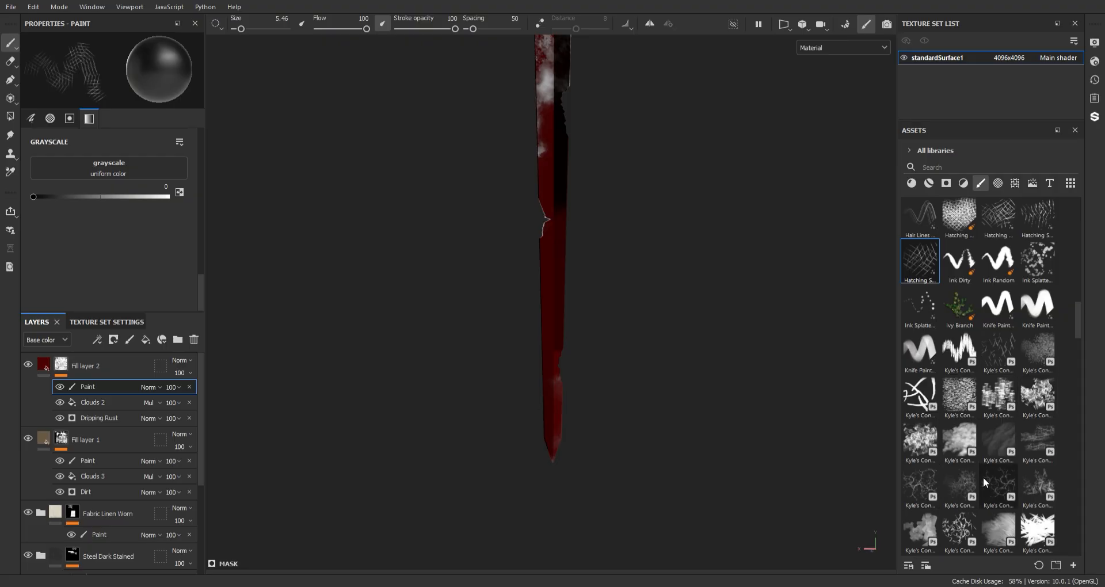
{"action": "left_click", "coordinate": [1038, 482]}
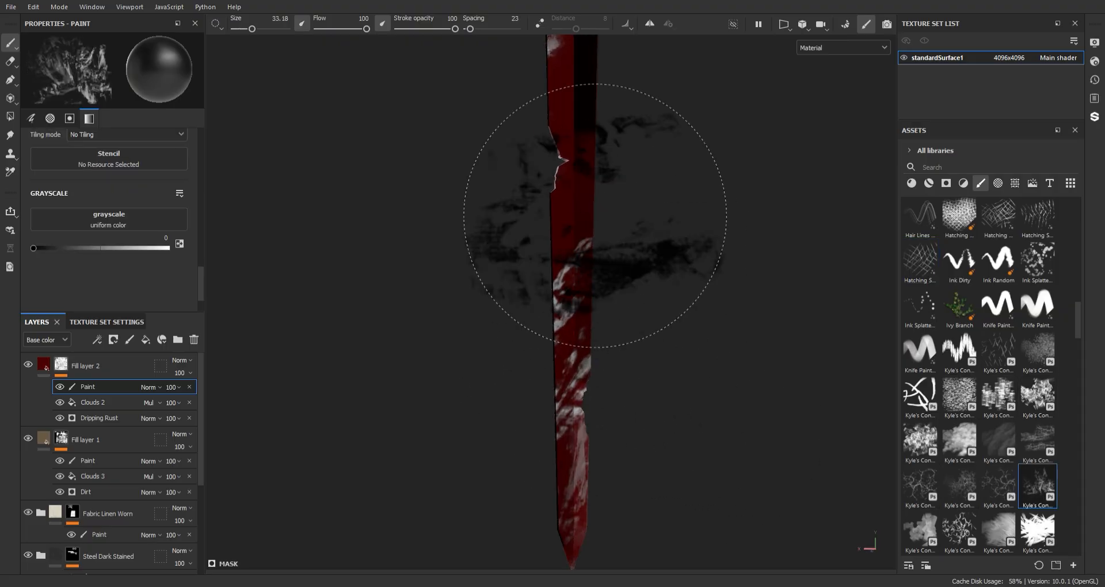
{"action": "left_click", "coordinate": [582, 268]}
{"action": "mouse_move", "coordinate": [593, 164]}
{"action": "left_mouse_down", "text": "alt"}
{"action": "mouse_move", "coordinate": [583, 269]}
{"action": "mouse_move", "coordinate": [568, 192]}
{"action": "mouse_move", "coordinate": [644, 226]}
{"action": "left_mouse_up", "text": "alt"}
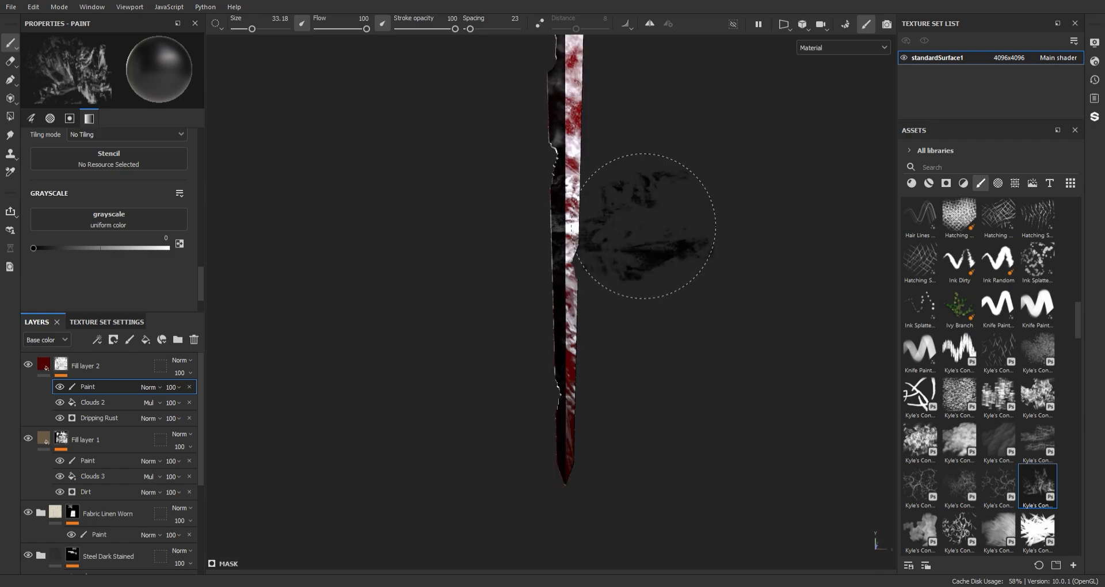
{"action": "mouse_move", "coordinate": [618, 448]}
{"action": "right_mouse_down", "text": "alt"}
{"action": "mouse_move", "coordinate": [650, 260]}
{"action": "mouse_move", "coordinate": [609, 387]}
{"action": "right_mouse_up", "text": "alt"}
{"action": "left_click_drag", "start_coordinate": [610, 387], "coordinate": [838, 434], "text": "alt"}
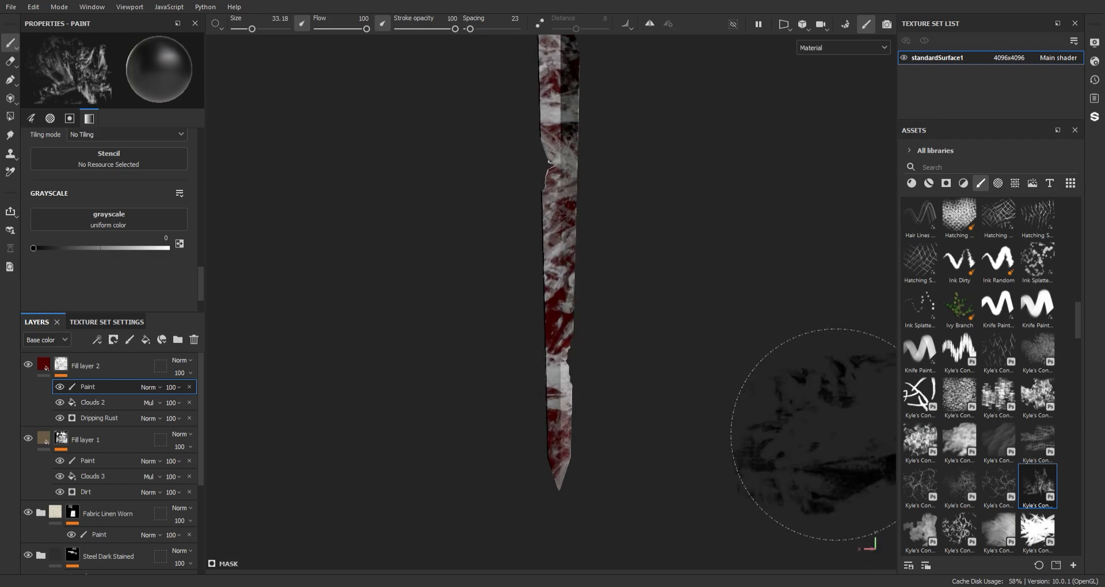
Examine the blood and dirt on the whole sword from several angles and under different lighting directions.
{"action": "right_click_drag", "start_coordinate": [838, 434], "coordinate": [714, 190], "text": "alt"}
{"action": "middle_click_drag", "start_coordinate": [714, 190], "coordinate": [700, 321], "text": "alt"}
{"action": "scroll", "coordinate": [688, 353], "scroll_direction": "up", "scroll_amount": 6}
{"action": "middle_click_drag", "start_coordinate": [653, 395], "coordinate": [639, 561], "text": "alt"}
{"action": "right_click_drag", "start_coordinate": [639, 561], "coordinate": [575, 256], "text": "alt"}
{"action": "left_click_drag", "start_coordinate": [575, 256], "coordinate": [594, 281], "text": "alt"}
{"action": "scroll", "coordinate": [777, 432], "scroll_direction": "down", "scroll_amount": 5}
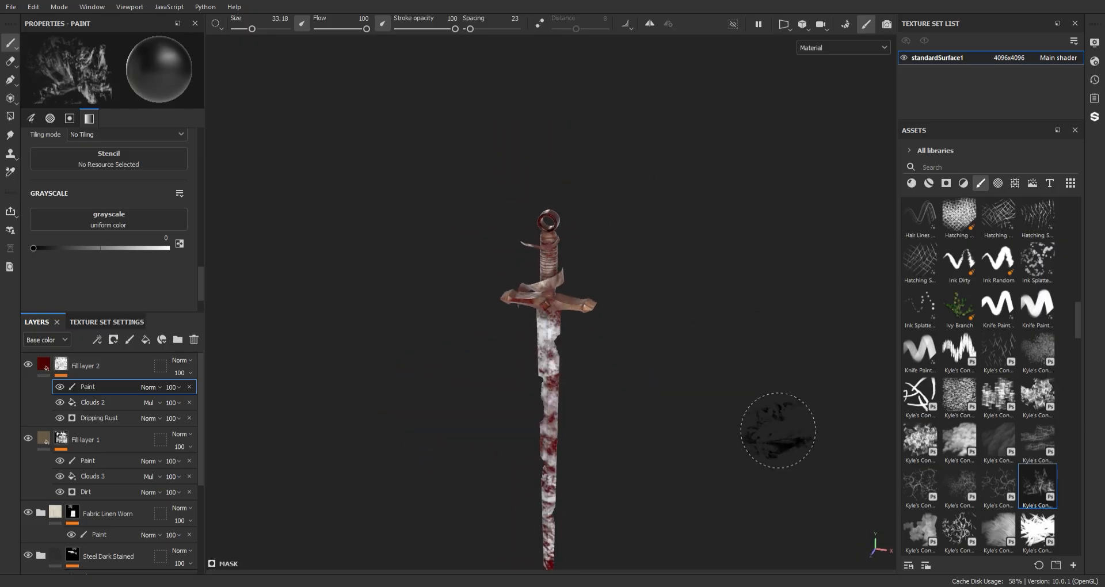
{"action": "left_click_drag", "start_coordinate": [777, 431], "coordinate": [894, 298], "text": "alt"}
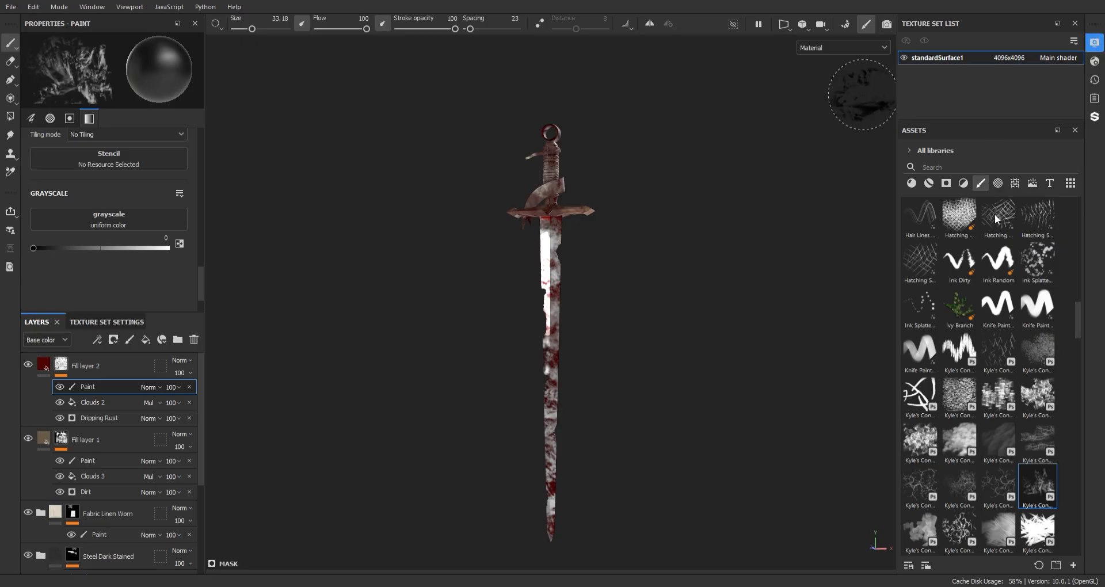
{"action": "mouse_move", "coordinate": [726, 268]}
{"action": "right_mouse_down", "text": "shift"}
{"action": "mouse_move", "coordinate": [735, 249]}
{"action": "mouse_move", "coordinate": [783, 255]}
{"action": "mouse_move", "coordinate": [806, 227]}
{"action": "mouse_move", "coordinate": [871, 233]}
{"action": "mouse_move", "coordinate": [802, 254]}
{"action": "right_mouse_up", "text": "shift"}
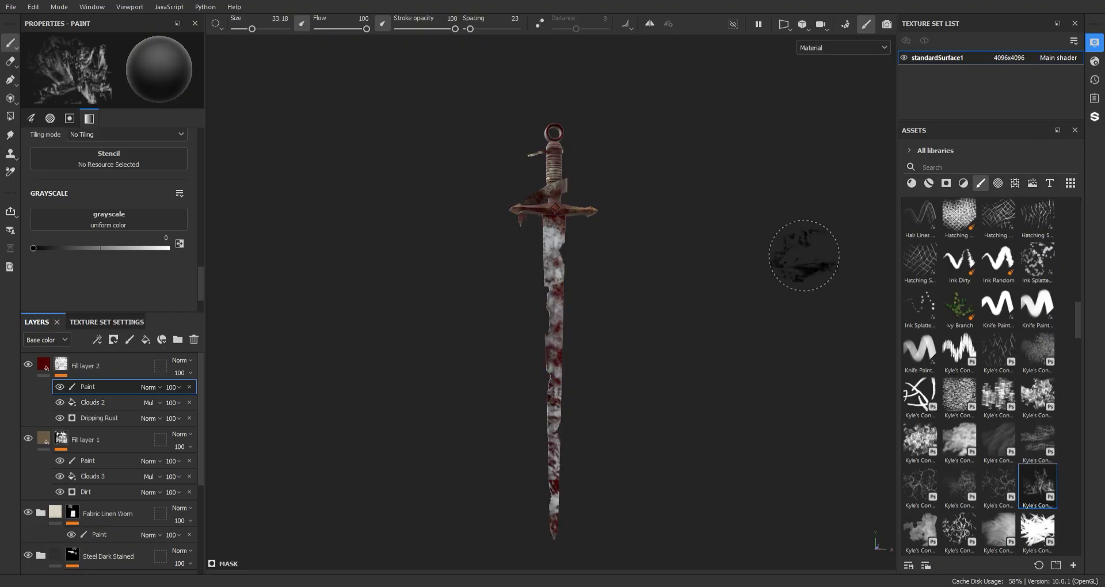
{"action": "middle_click_drag", "start_coordinate": [751, 234], "coordinate": [752, 202], "text": "alt"}
{"action": "right_click_drag", "start_coordinate": [752, 203], "coordinate": [668, 237], "text": "alt"}
{"action": "left_click_drag", "start_coordinate": [668, 237], "coordinate": [768, 247], "text": "alt"}
{"action": "middle_click_drag", "start_coordinate": [644, 58], "coordinate": [698, 282], "text": "alt"}
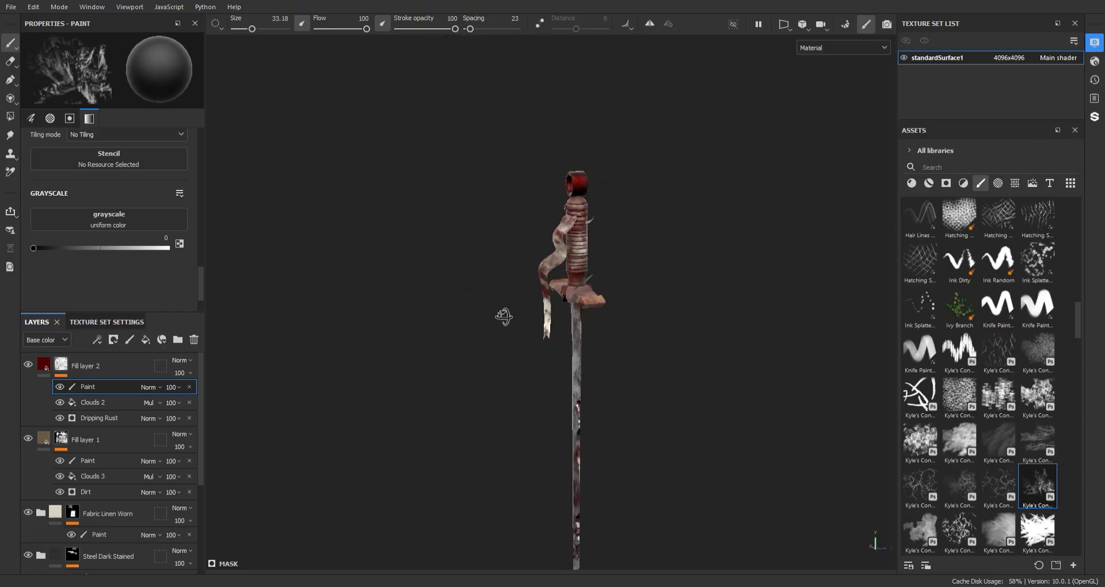